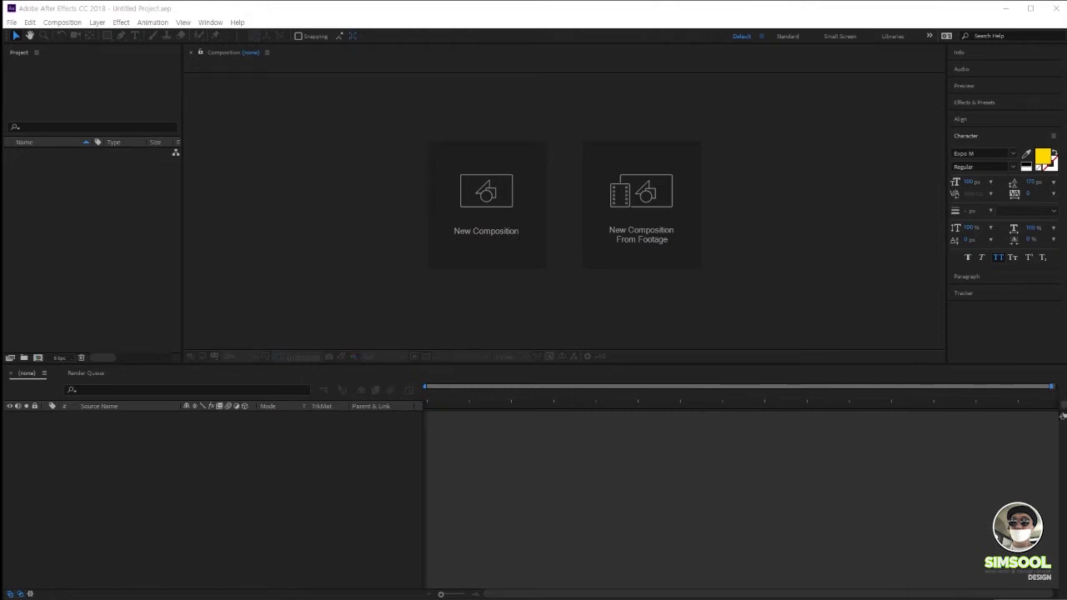
# - Create a composition named "3d layer & camera motion" with a 0;00;20;00 duration and a black background
pyautogui.click(505, 207)
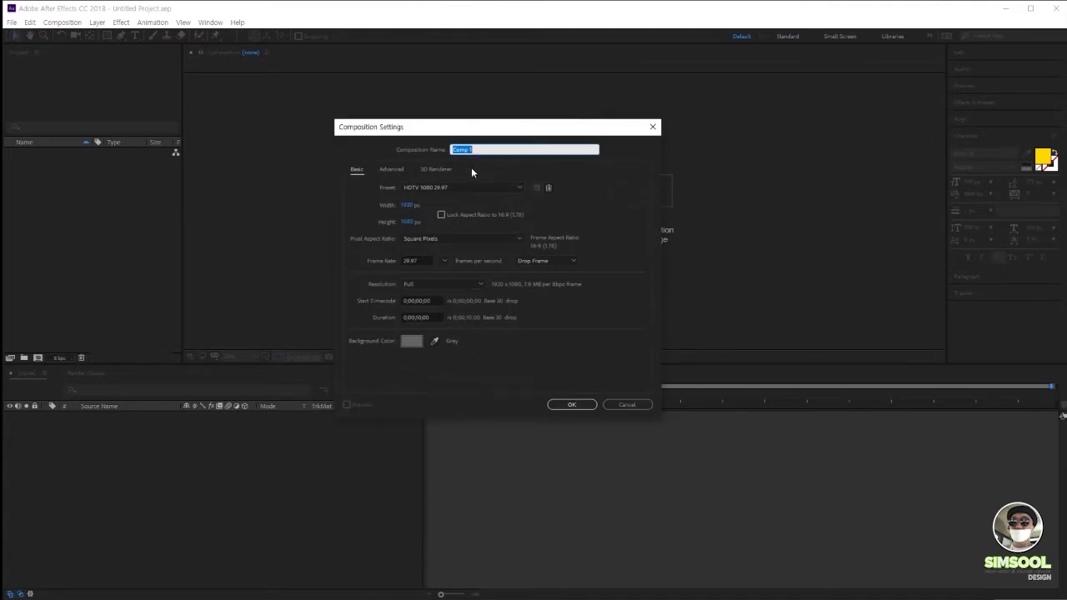
pyautogui.write('3d layer & camera motion')
pyautogui.click(419, 318)
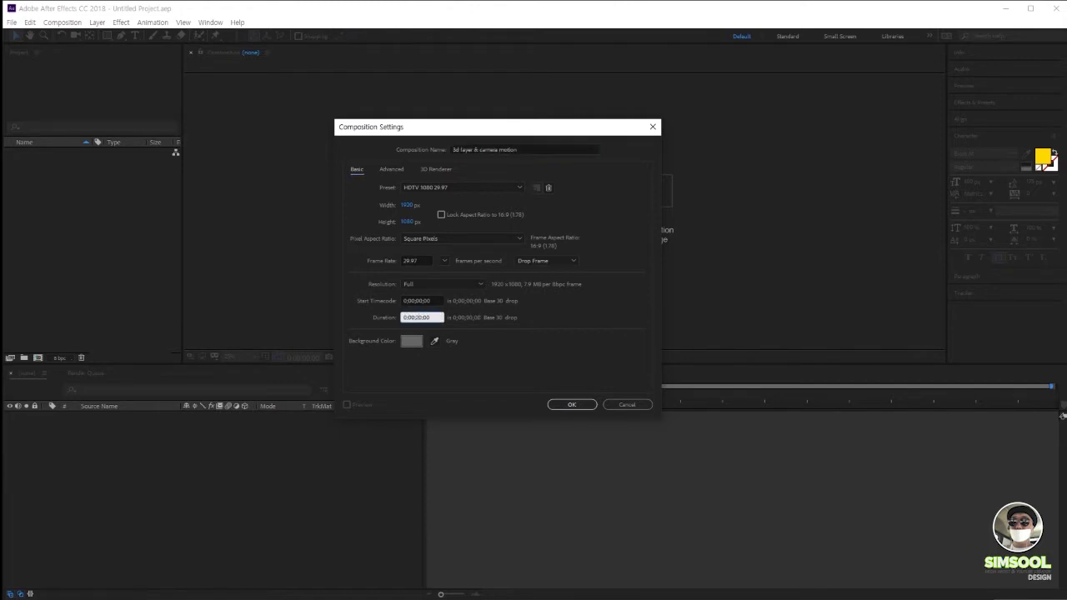
pyautogui.click(411, 344)
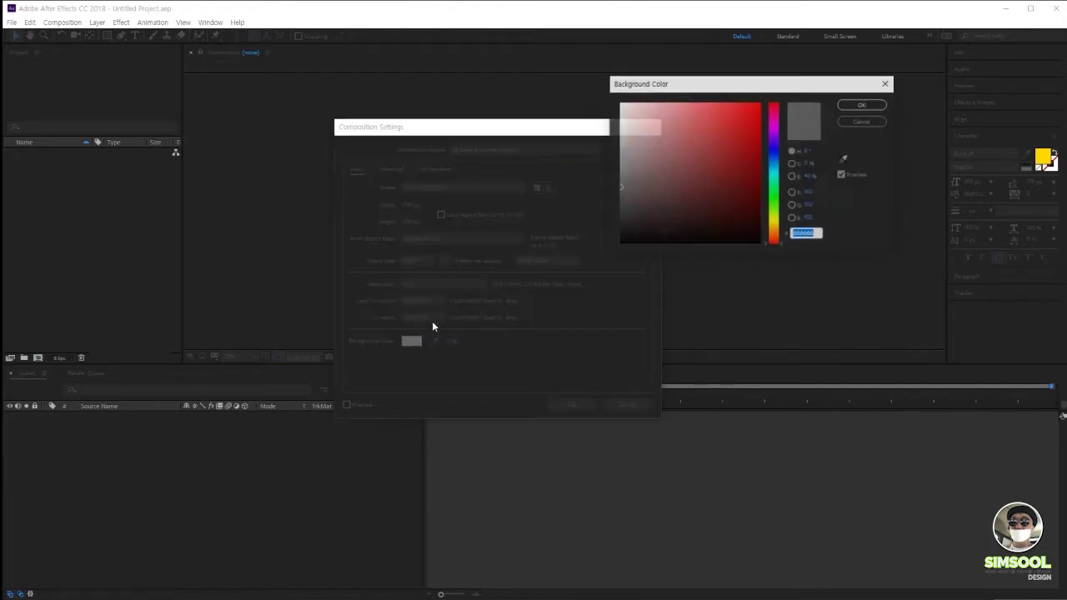
pyautogui.moveTo(713, 193); pyautogui.dragTo(620, 245)
pyautogui.click(862, 104)
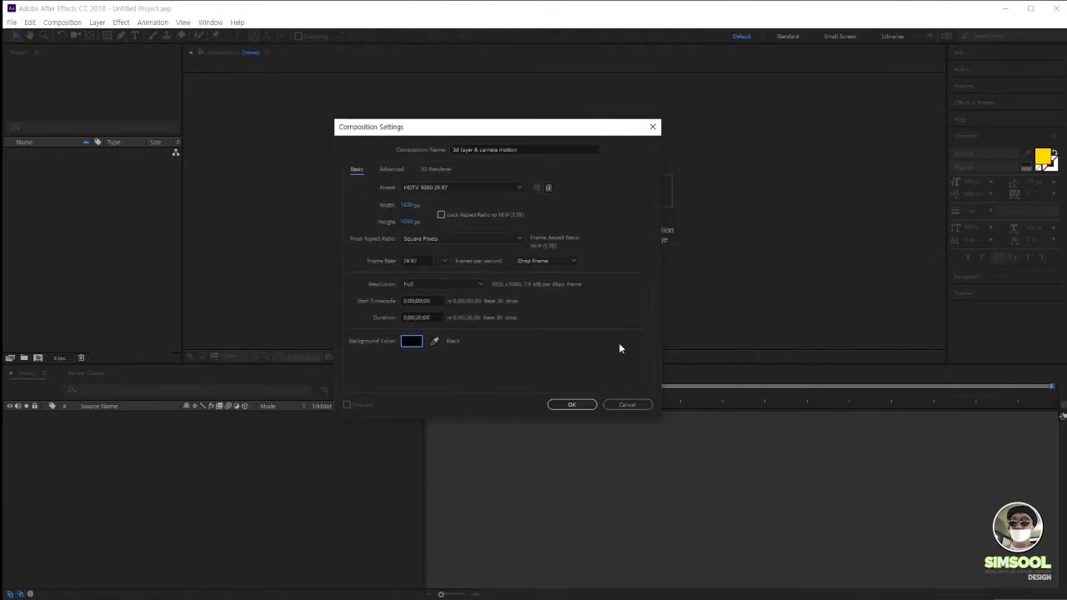
pyautogui.click(570, 405)
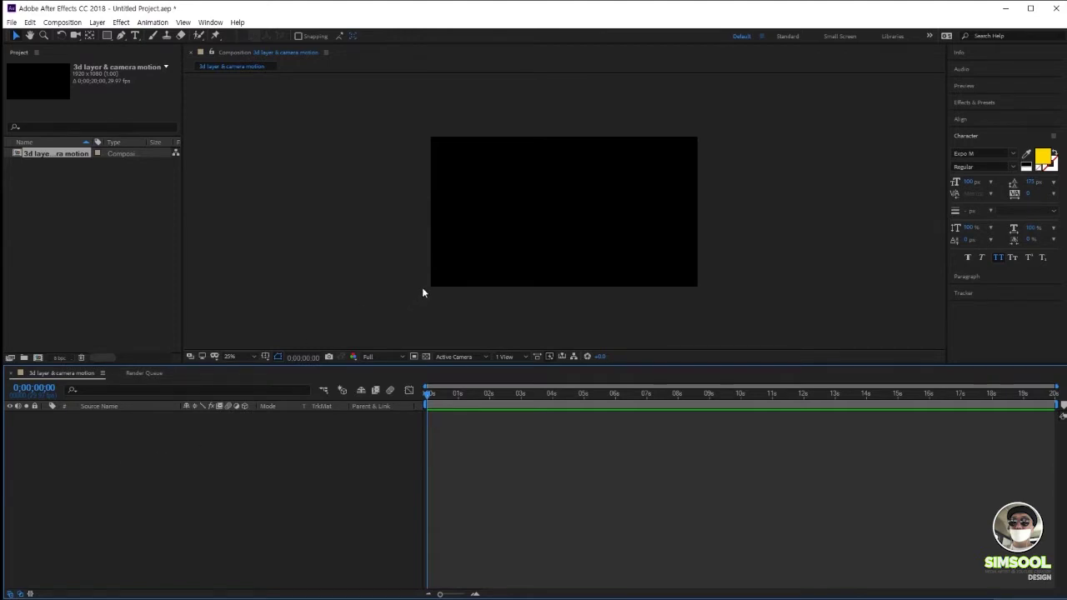
# - Set the composition preview magnification to fit the viewer
pyautogui.press('.')
pyautogui.click(500, 250)
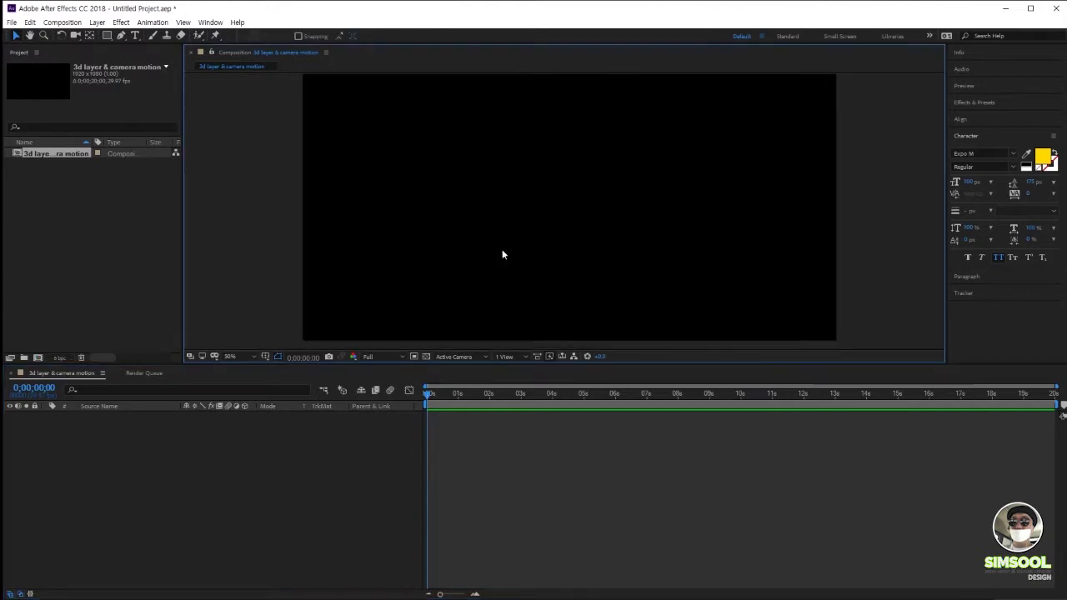
pyautogui.press(',')
pyautogui.press(',')
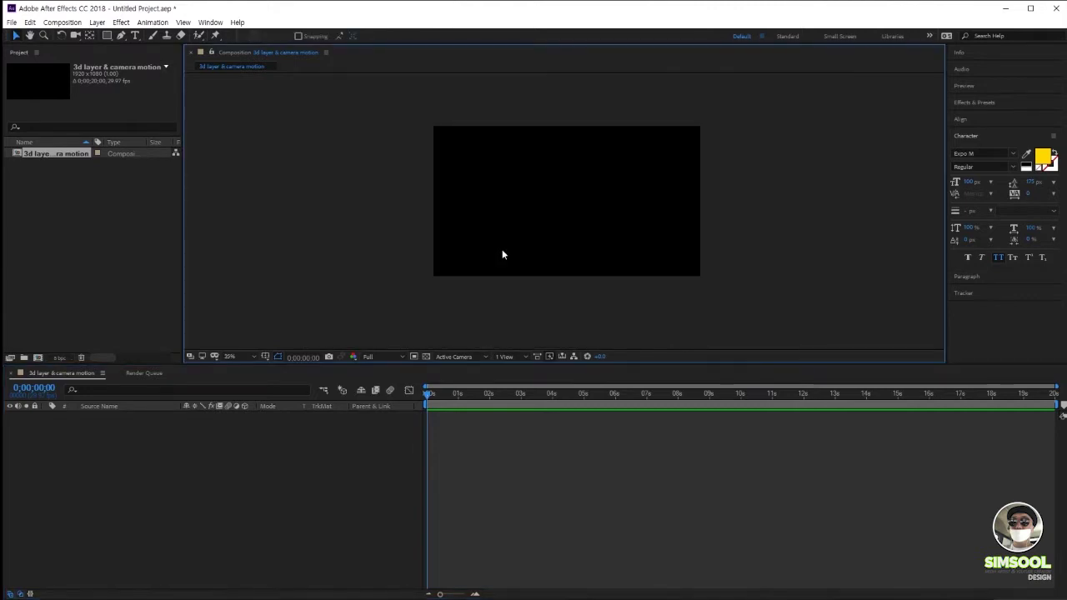
pyautogui.click(239, 356)
pyautogui.click(247, 369)
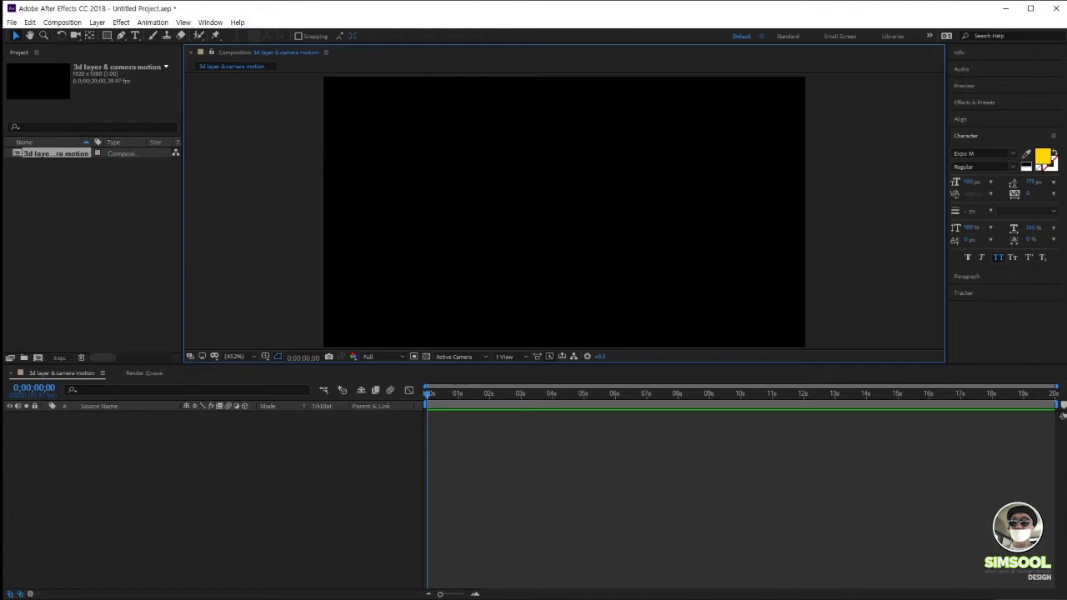
# - Add a text layer reading "3D LAYER" and nudge it slightly down toward the centre of the frame
pyautogui.rightClick(112, 444)
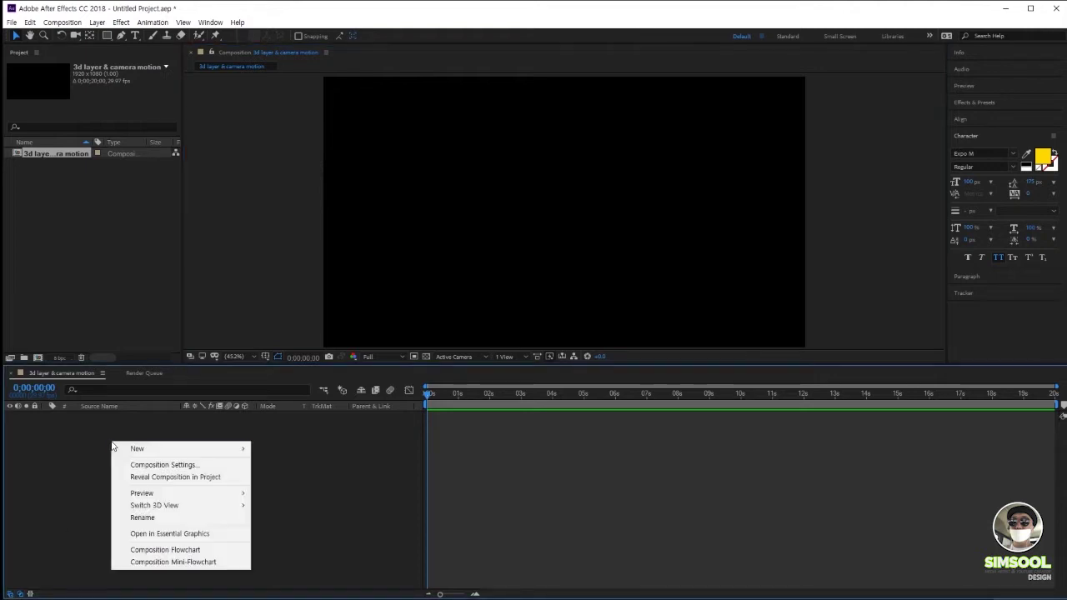
pyautogui.moveTo(147, 454)
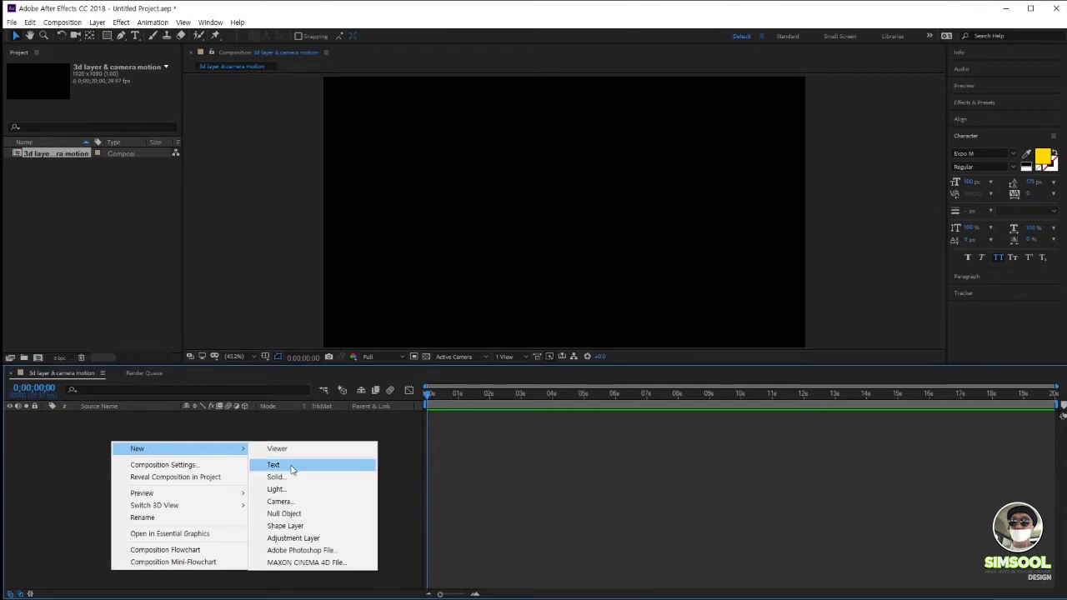
pyautogui.click(323, 463)
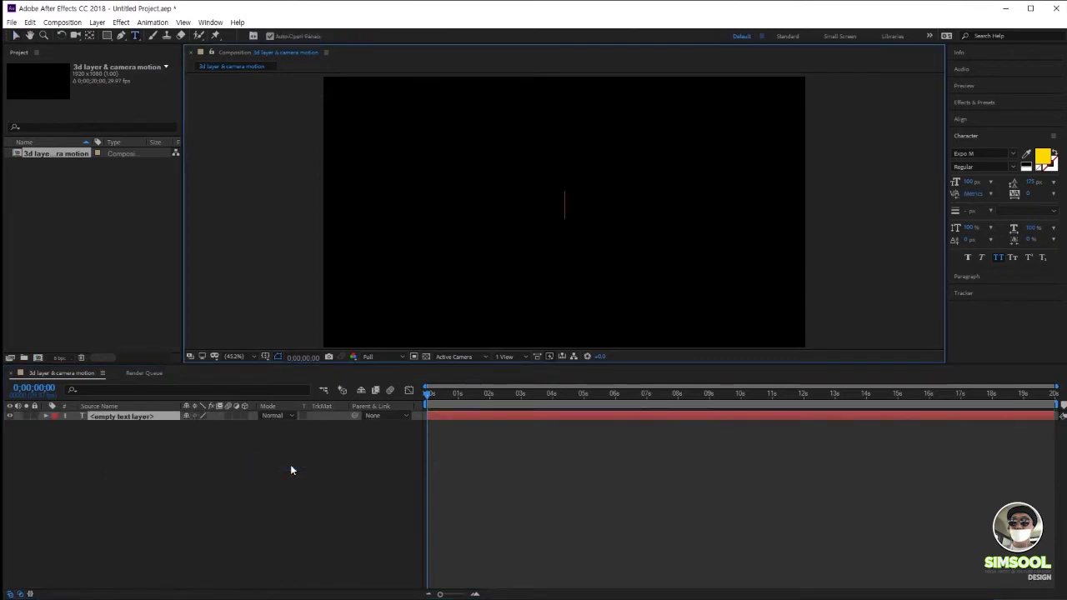
pyautogui.write('3D')
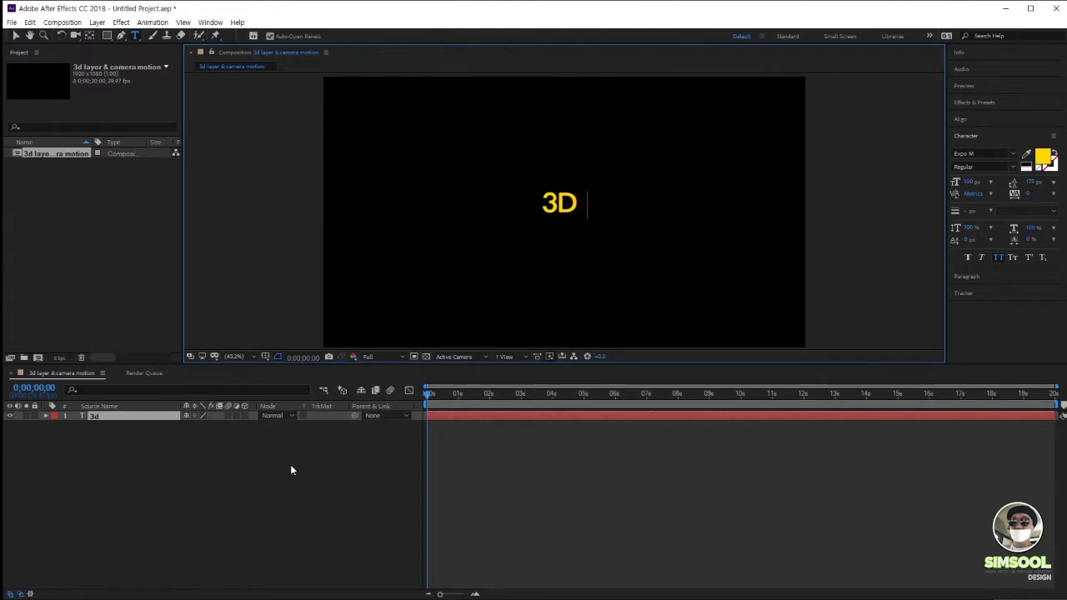
pyautogui.write(' lauy')
pyautogui.press('BackSpace')
pyautogui.press('BackSpace')
pyautogui.write('a')
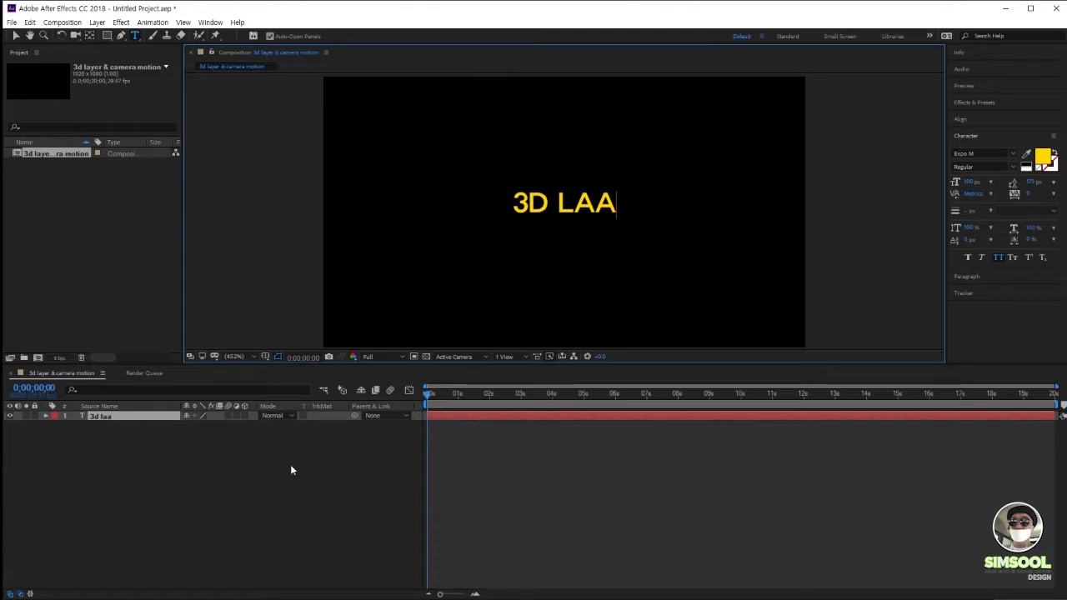
pyautogui.press('BackSpace')
pyautogui.write('yer')
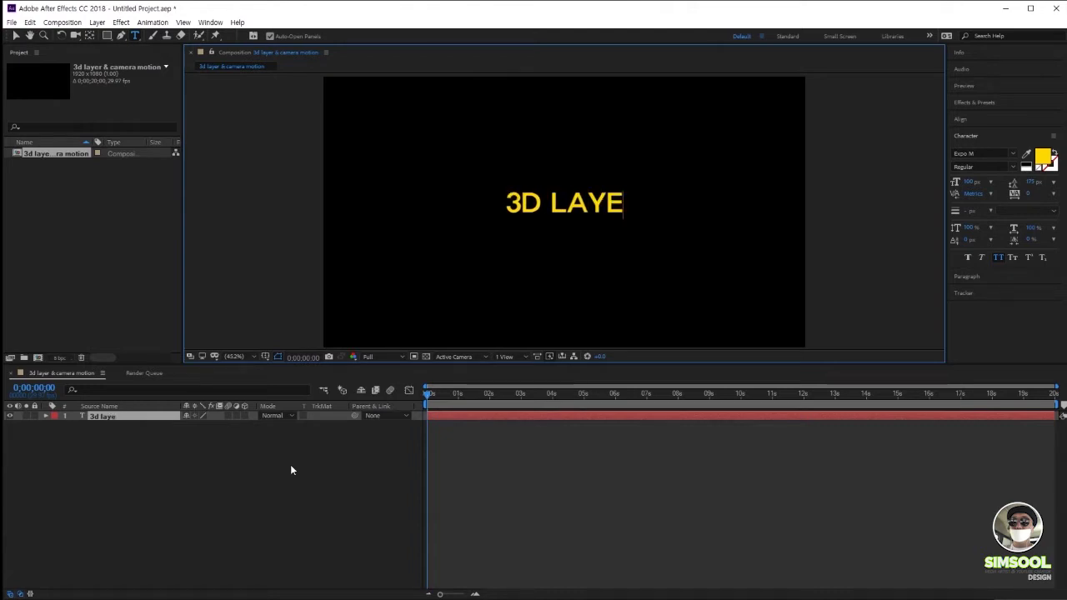
pyautogui.click(16, 36)
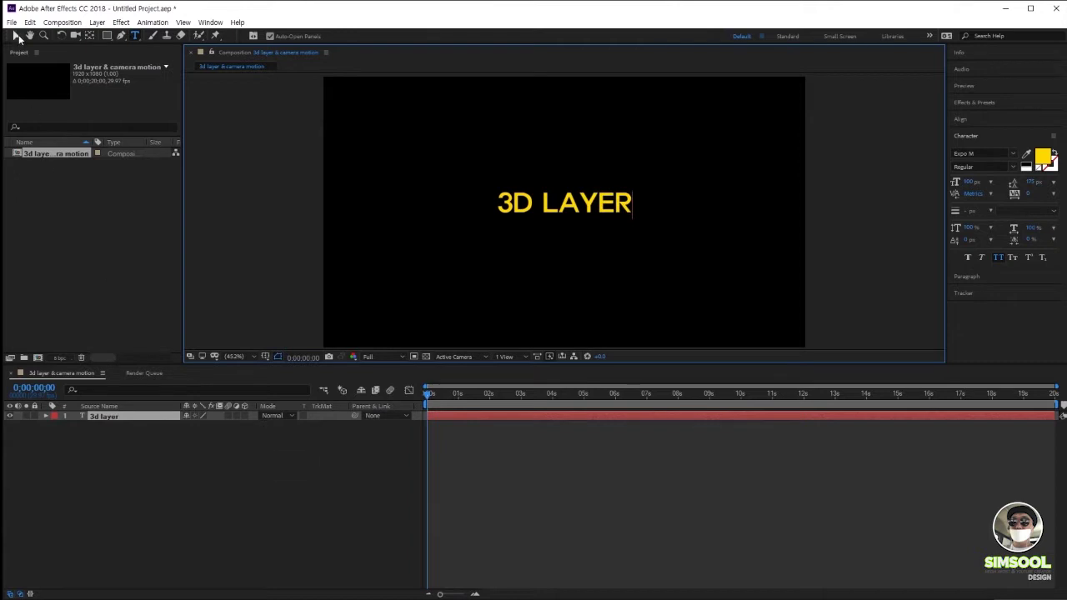
pyautogui.moveTo(591, 213); pyautogui.dragTo(592, 219)
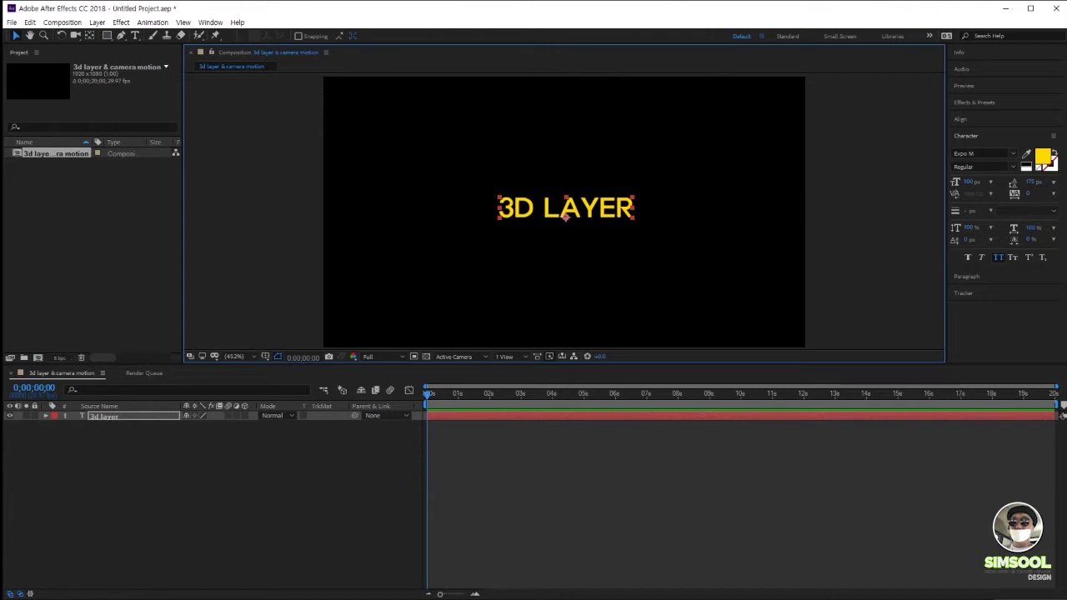
pyautogui.click(215, 495)
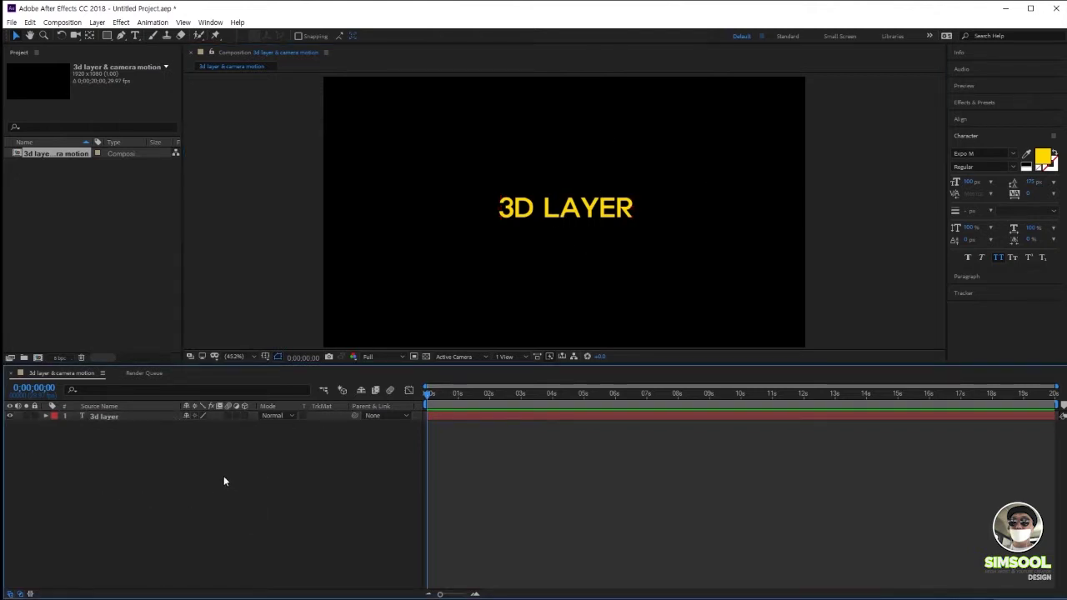
# - Open the settings for a new camera layer and review its name and lens preset options
pyautogui.rightClick(153, 472)
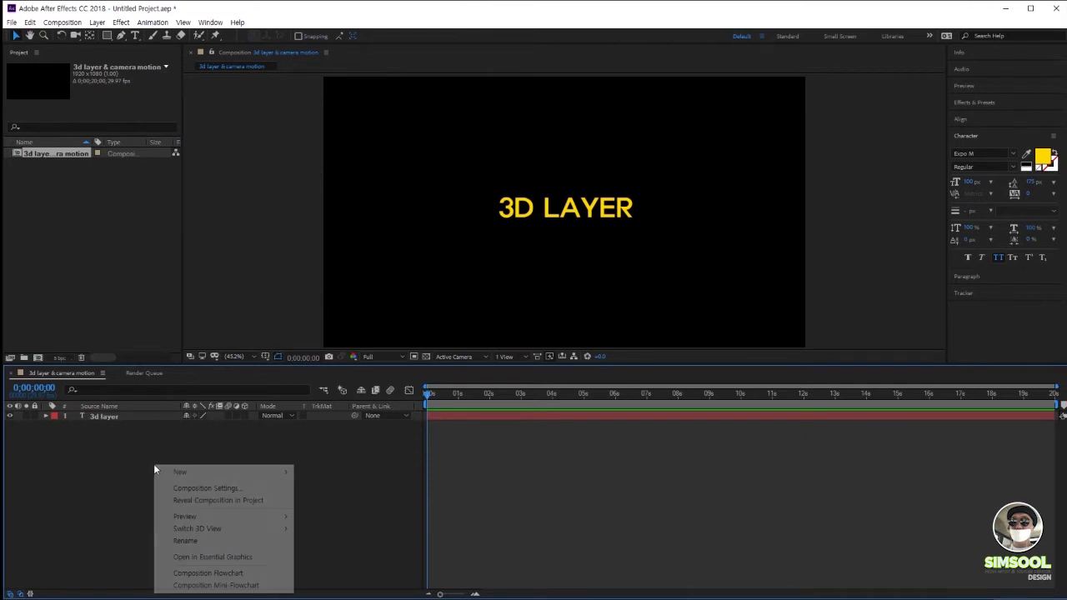
pyautogui.moveTo(180, 471)
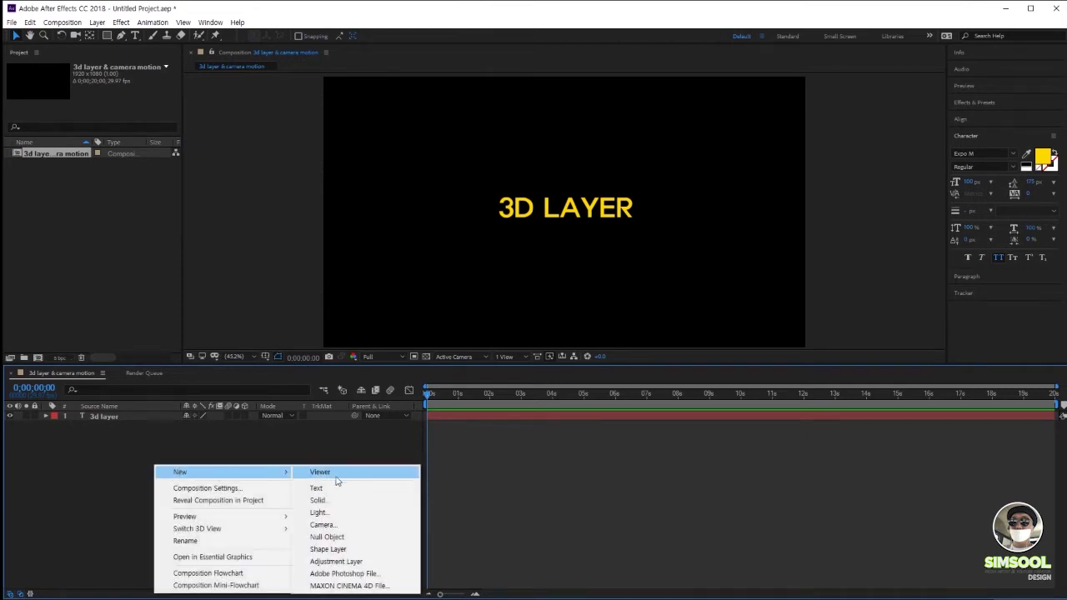
pyautogui.click(330, 525)
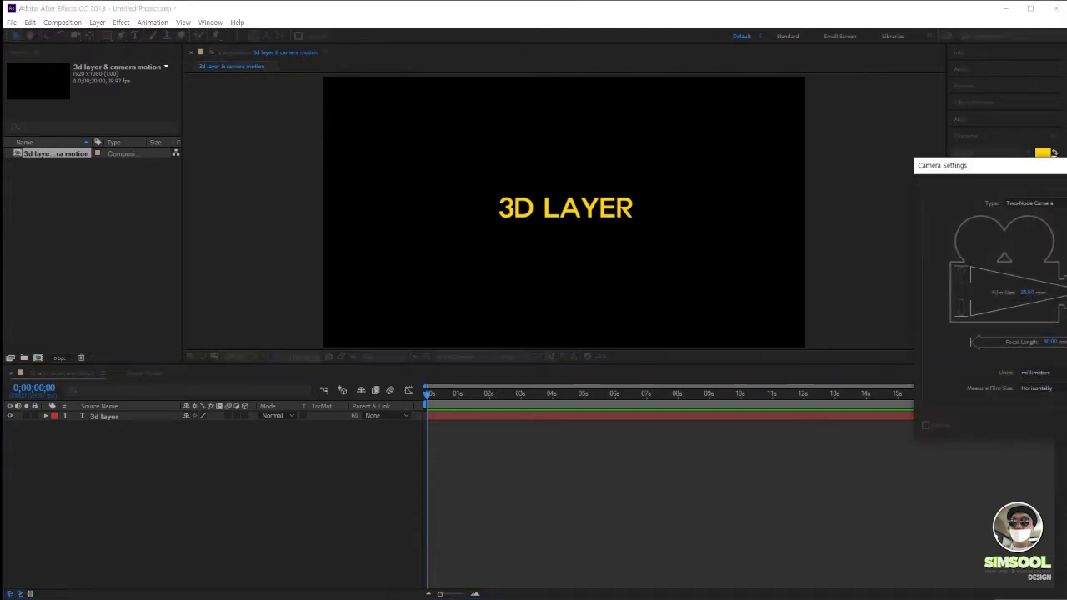
pyautogui.moveTo(617, 262); pyautogui.dragTo(493, 153)
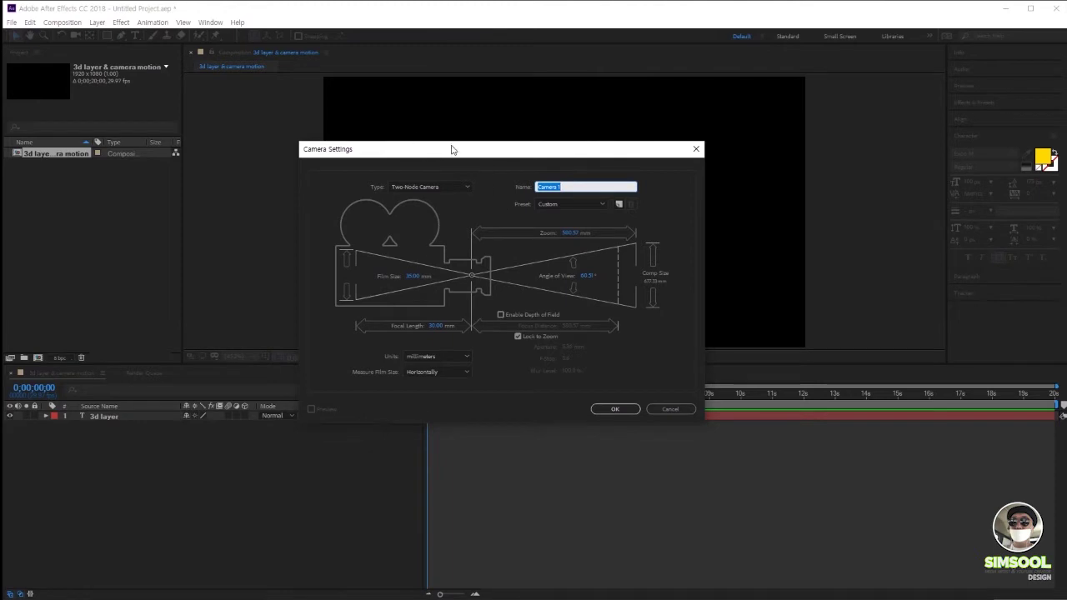
pyautogui.moveTo(453, 150); pyautogui.dragTo(459, 159)
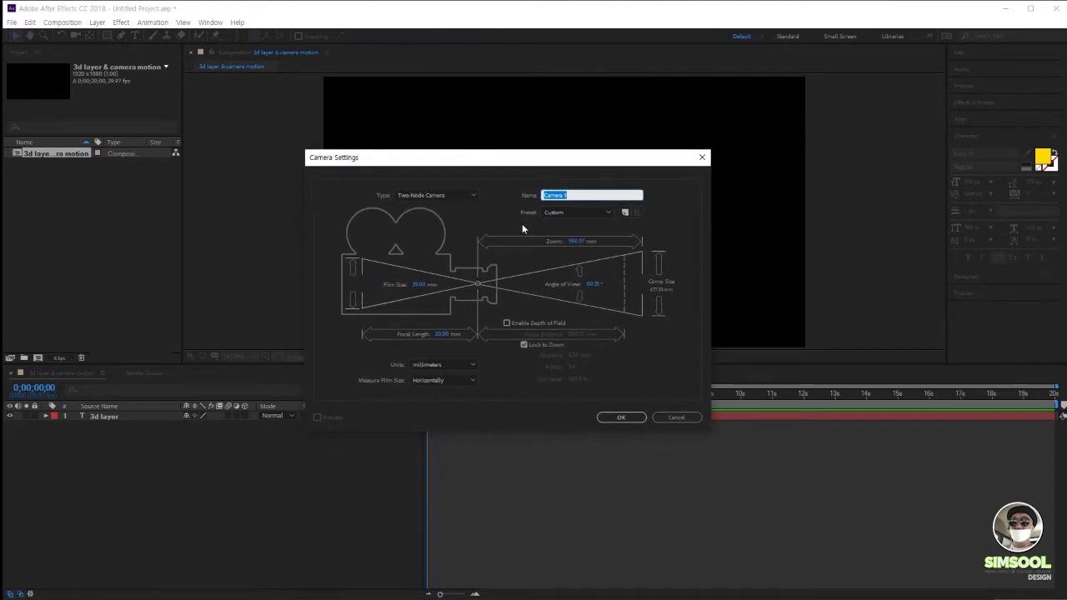
pyautogui.click(592, 197)
pyautogui.moveTo(576, 195); pyautogui.dragTo(438, 212)
pyautogui.moveTo(572, 192); pyautogui.dragTo(482, 210)
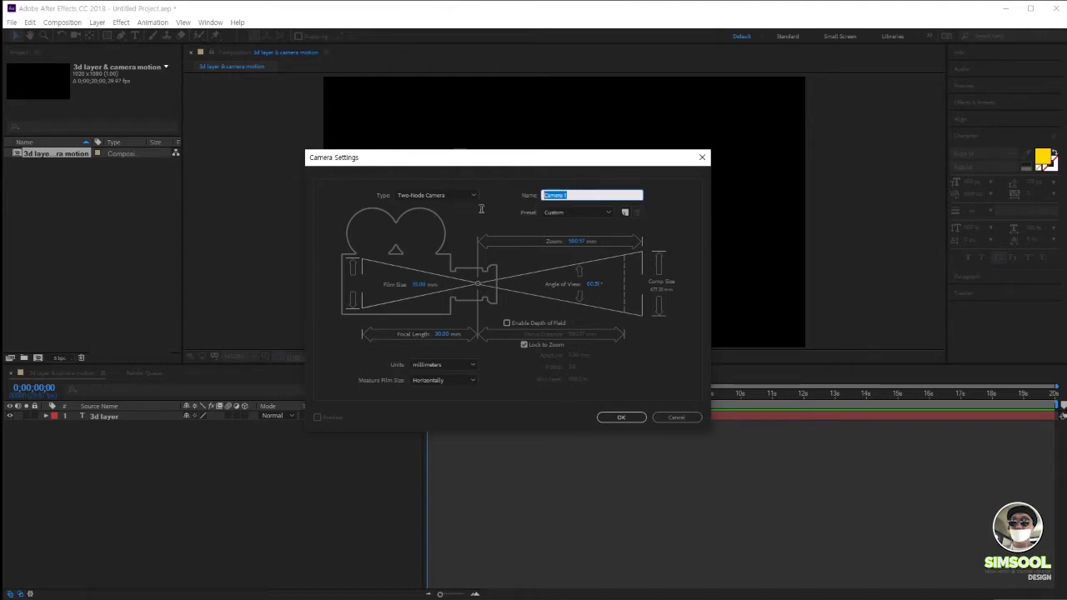
pyautogui.click(579, 212)
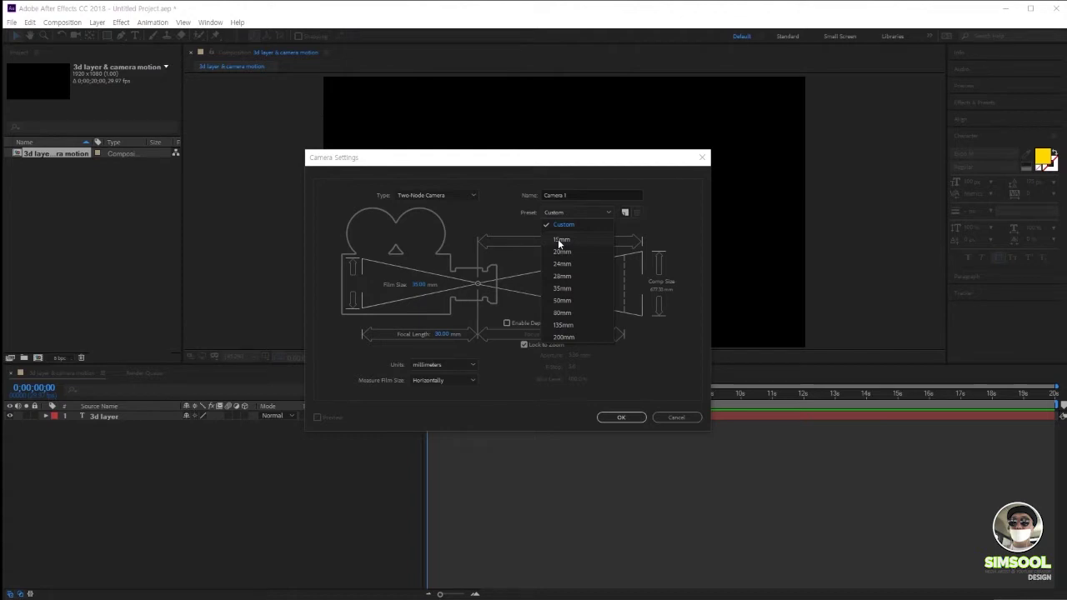
pyautogui.click(422, 194)
# - Set the camera type to One-Node Camera, create the camera layer and dismiss the 2D layer warning
pyautogui.click(422, 194)
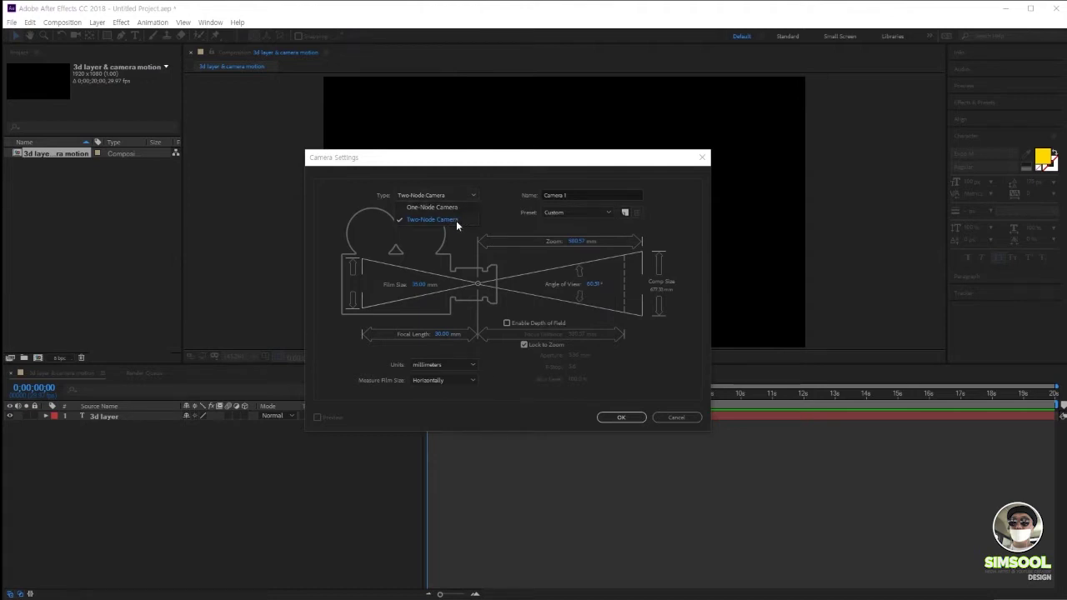
pyautogui.click(442, 197)
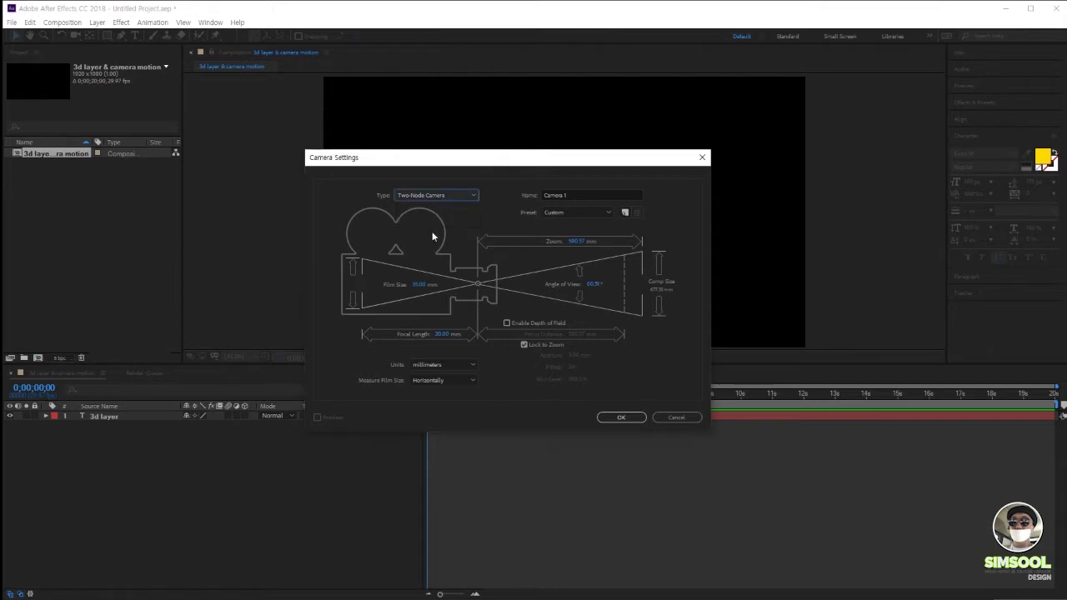
pyautogui.click(441, 196)
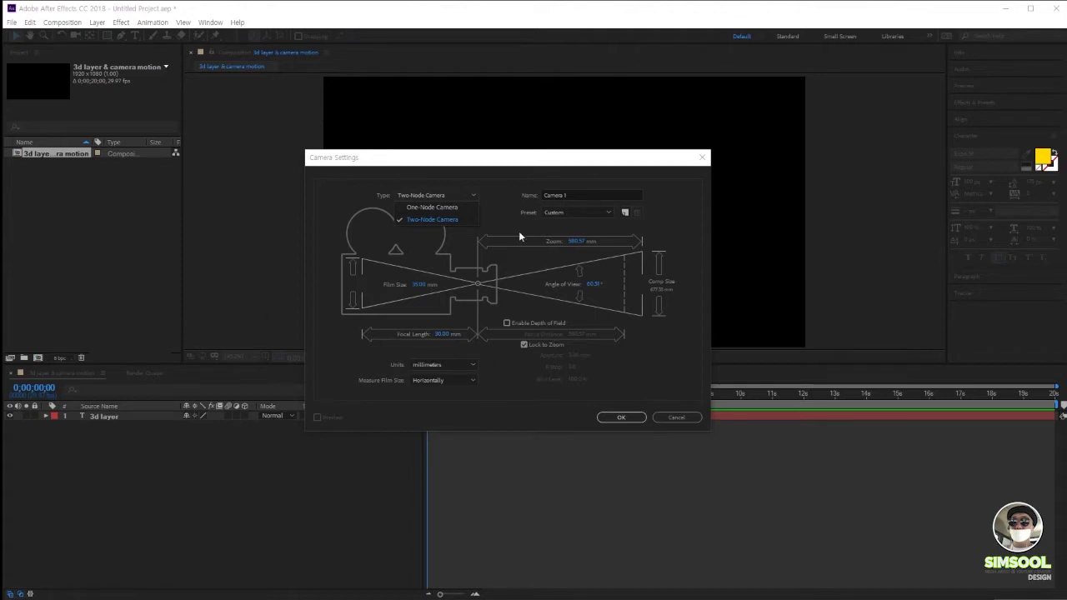
pyautogui.click(430, 207)
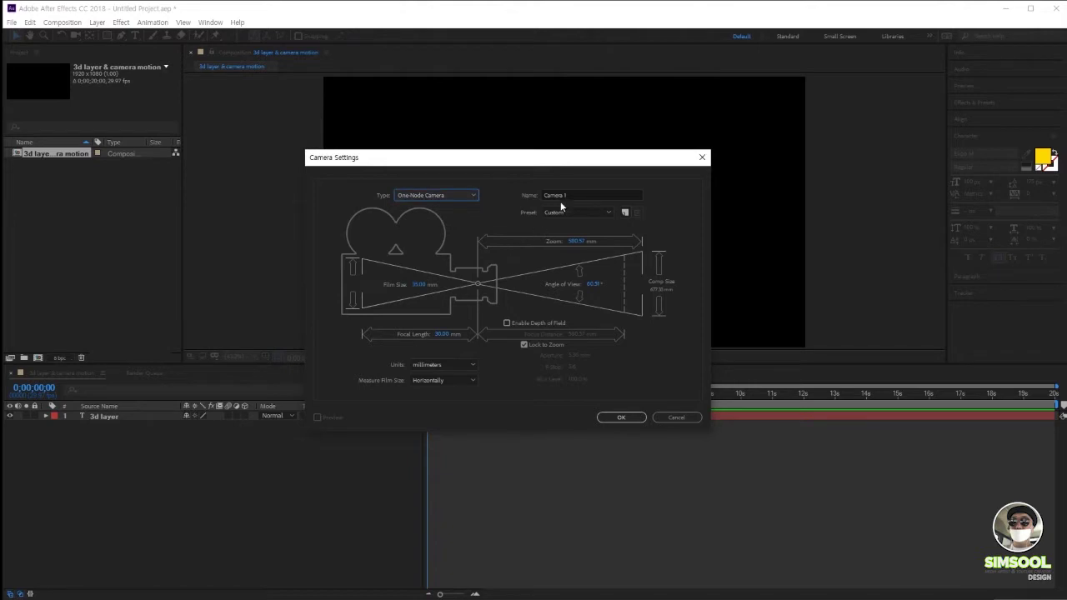
pyautogui.click(625, 420)
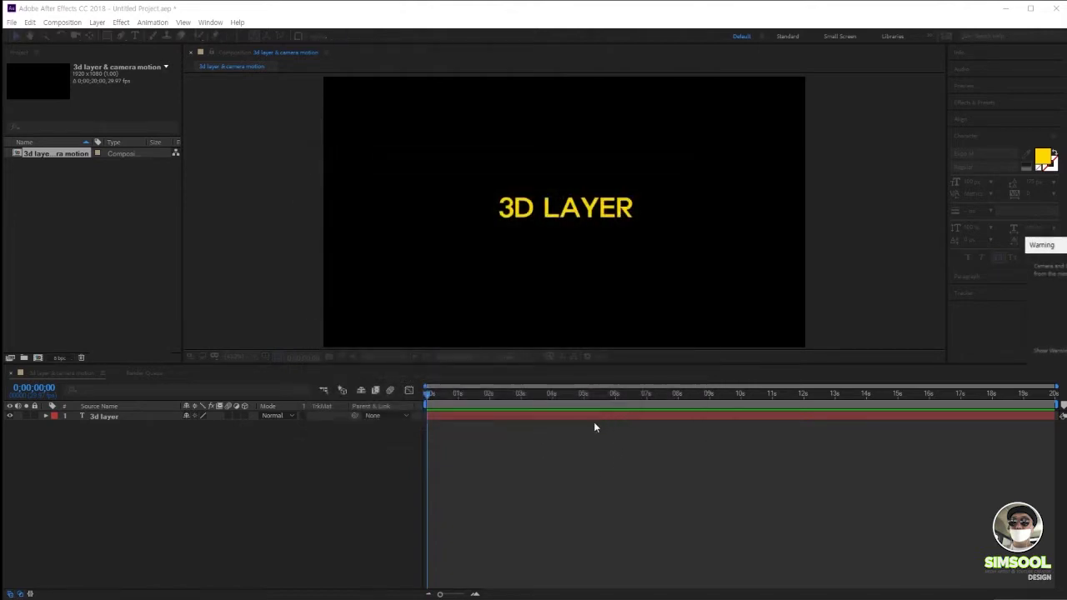
pyautogui.moveTo(1046, 244); pyautogui.dragTo(487, 223)
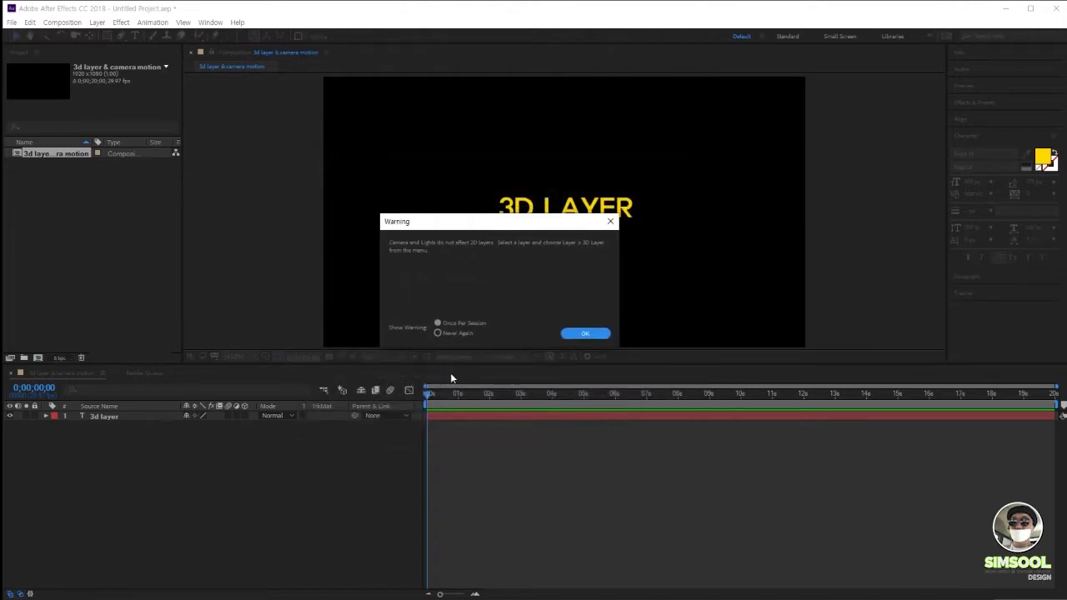
pyautogui.click(584, 334)
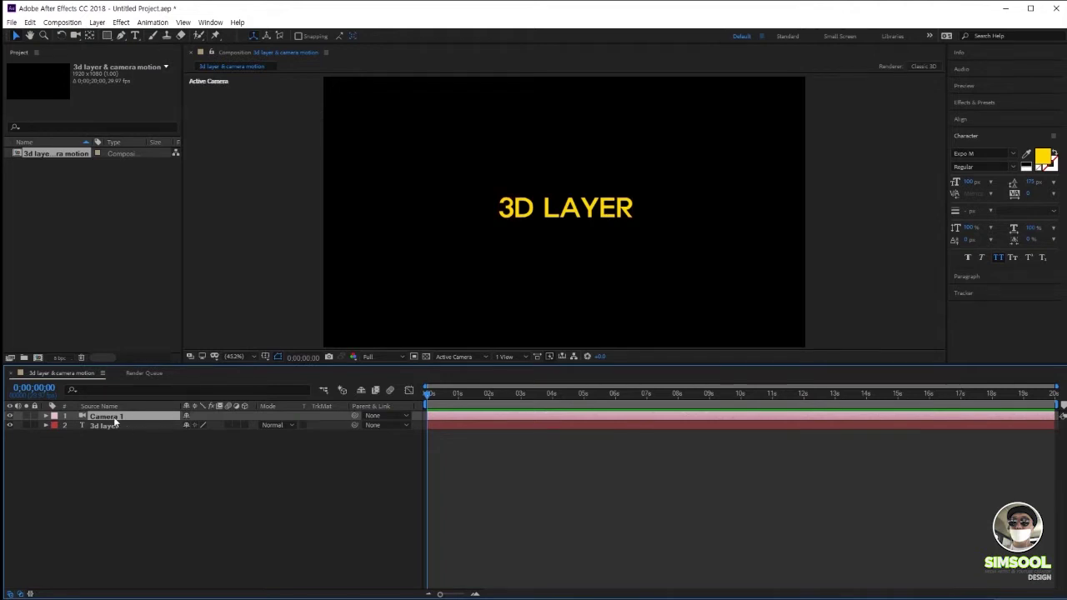
# - Reveal the Position property of Camera 1 and delete that camera layer
pyautogui.press('p')
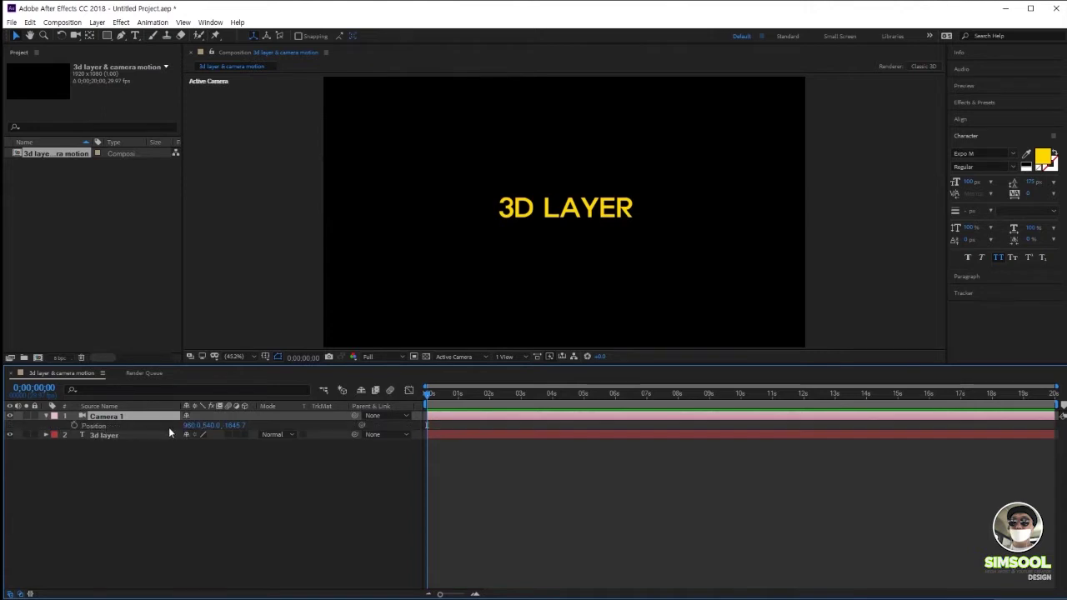
pyautogui.moveTo(190, 426); pyautogui.dragTo(295, 433)
pyautogui.moveTo(146, 431); pyautogui.dragTo(236, 429)
pyautogui.click(212, 473)
pyautogui.press('Delete')
# - Add a new One-Node camera layer named Camera 1, keeping the Custom preset
pyautogui.rightClick(136, 448)
pyautogui.moveTo(177, 459)
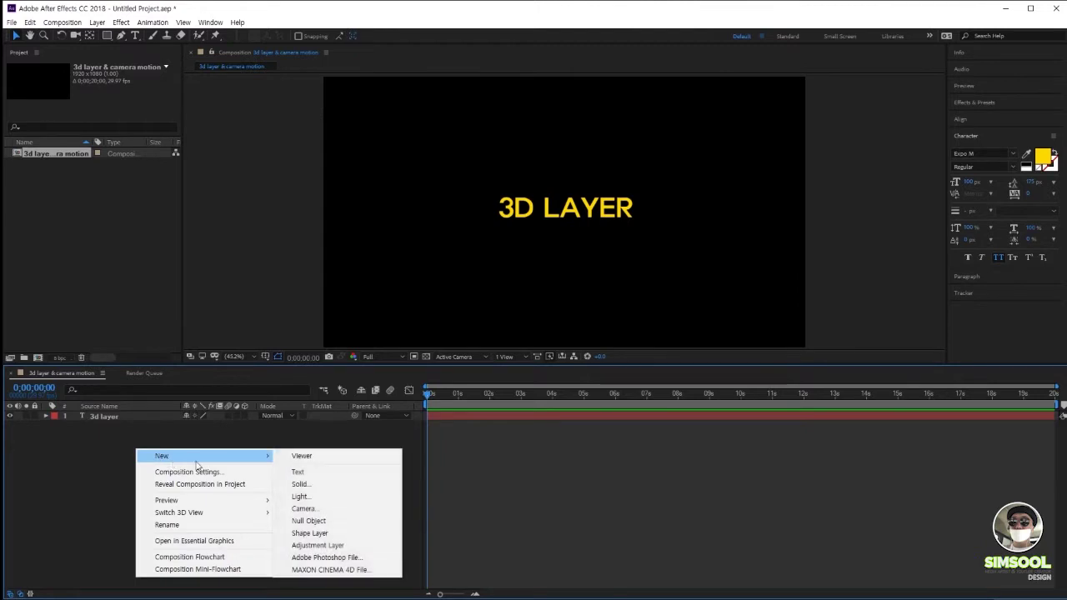
pyautogui.click(315, 511)
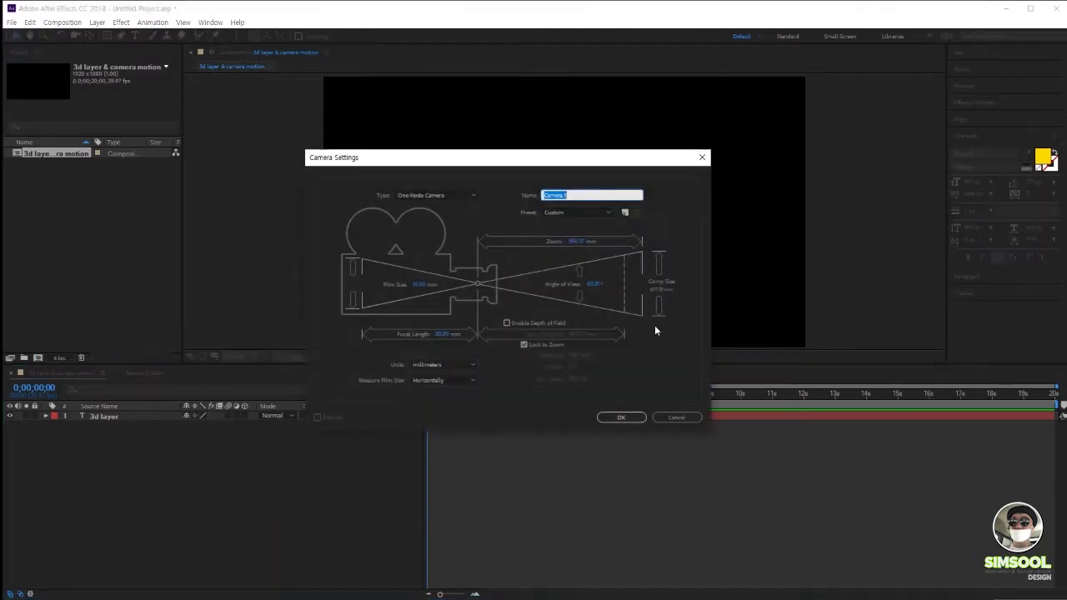
pyautogui.click(623, 416)
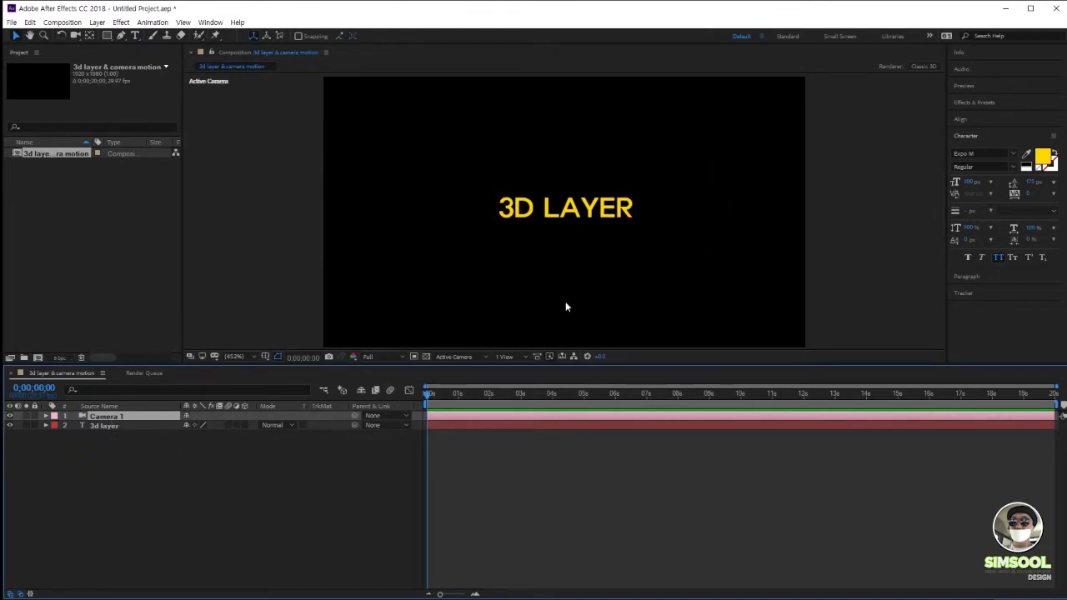
# - Turn on the 3D Layer switch for the 3d layer text layer
pyautogui.click(101, 426)
pyautogui.click(101, 426)
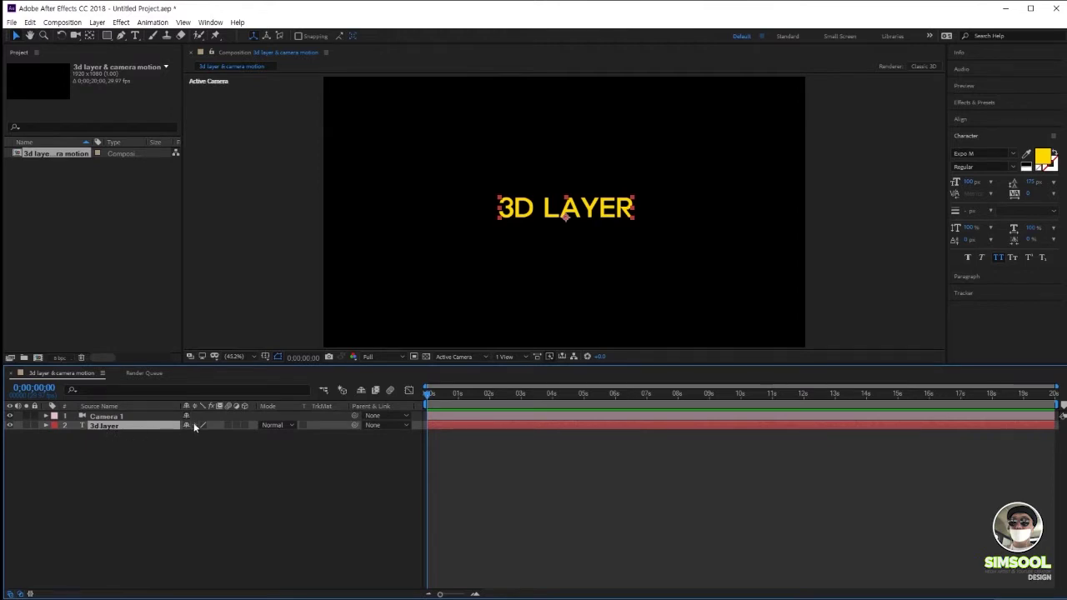
pyautogui.click(245, 425)
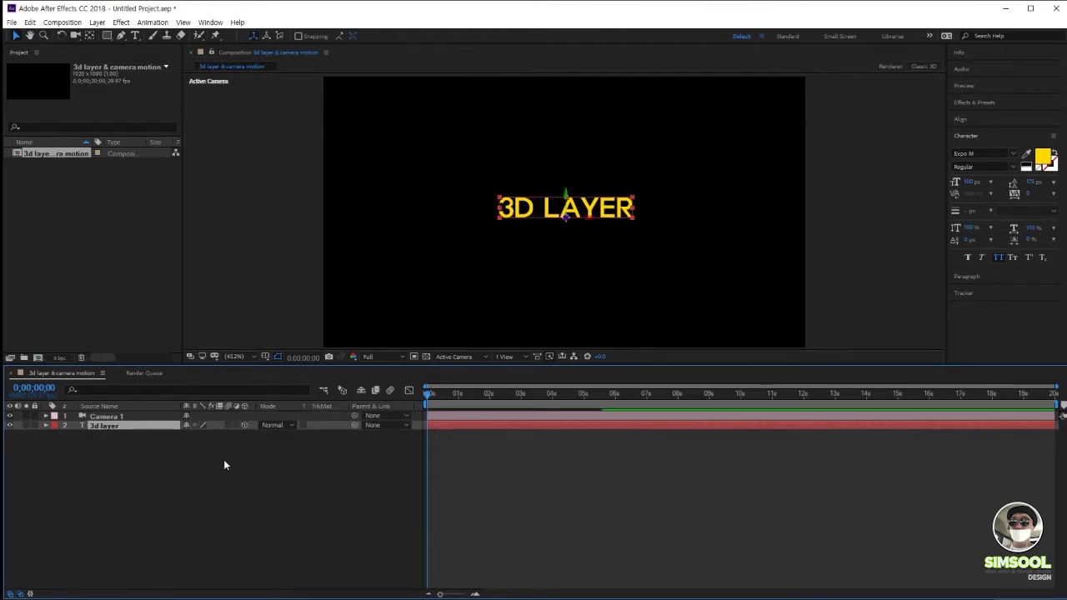
# - Reveal Camera 1's Position, try and undo an X shift to 947, and move the camera to Y 680 and Z -1654.7
pyautogui.click(106, 418)
pyautogui.press('p')
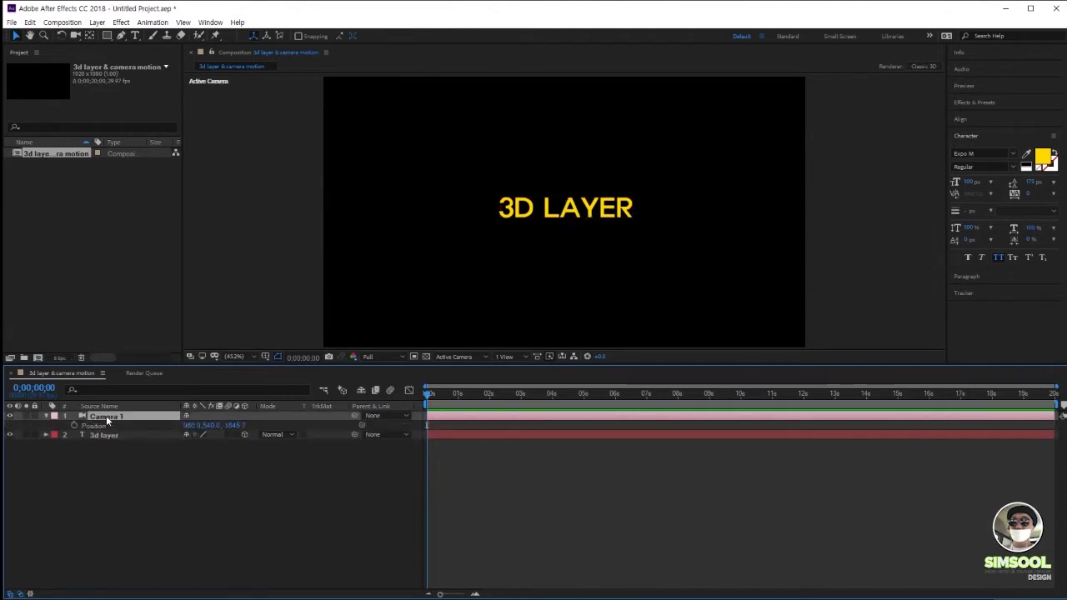
pyautogui.moveTo(193, 426); pyautogui.dragTo(185, 449)
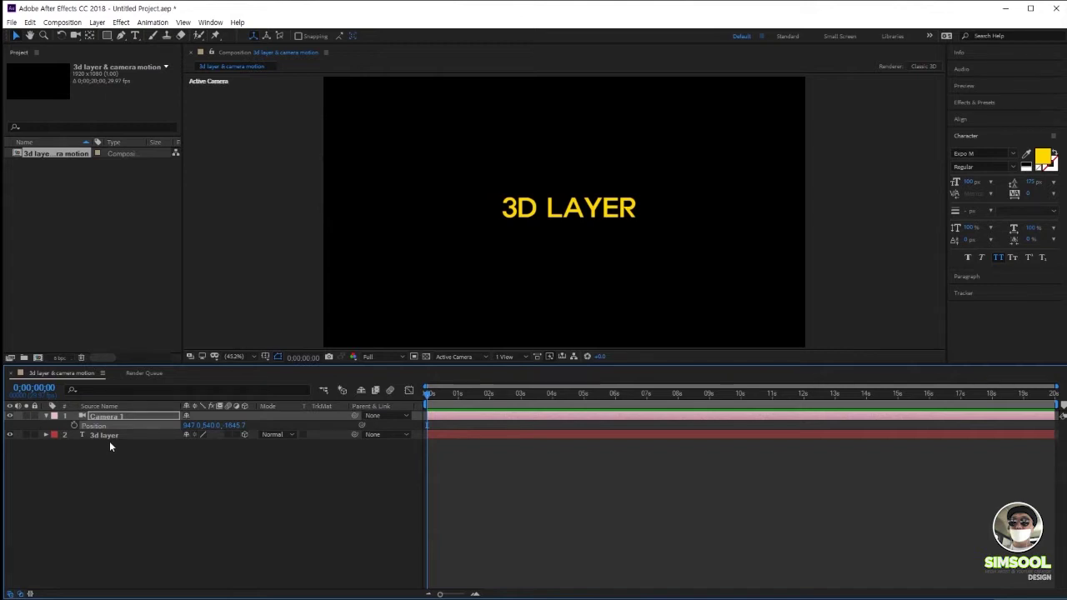
pyautogui.hotkey('ctrl', 'z')
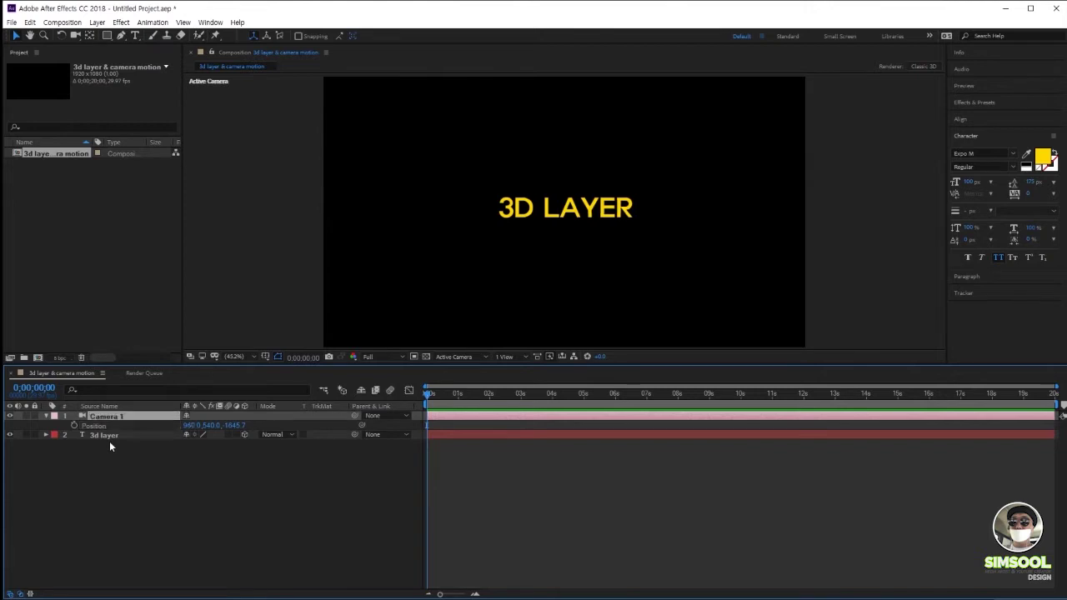
pyautogui.moveTo(210, 426); pyautogui.dragTo(241, 457)
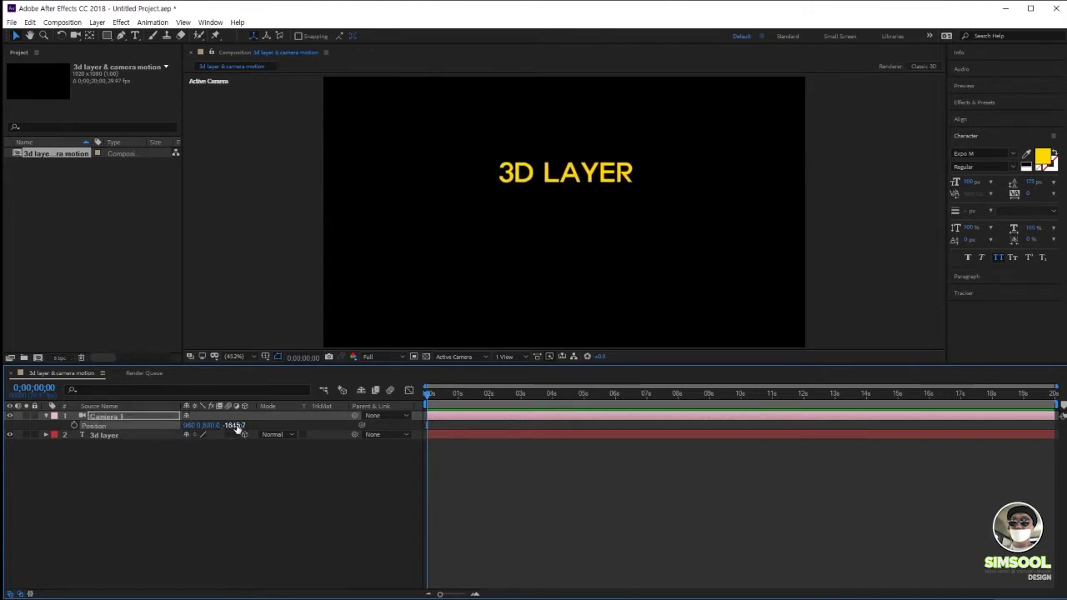
pyautogui.moveTo(238, 426); pyautogui.dragTo(255, 448)
# - With the 3d layer selected, split the composition viewer into 2 Views - Horizontal
pyautogui.click(107, 434)
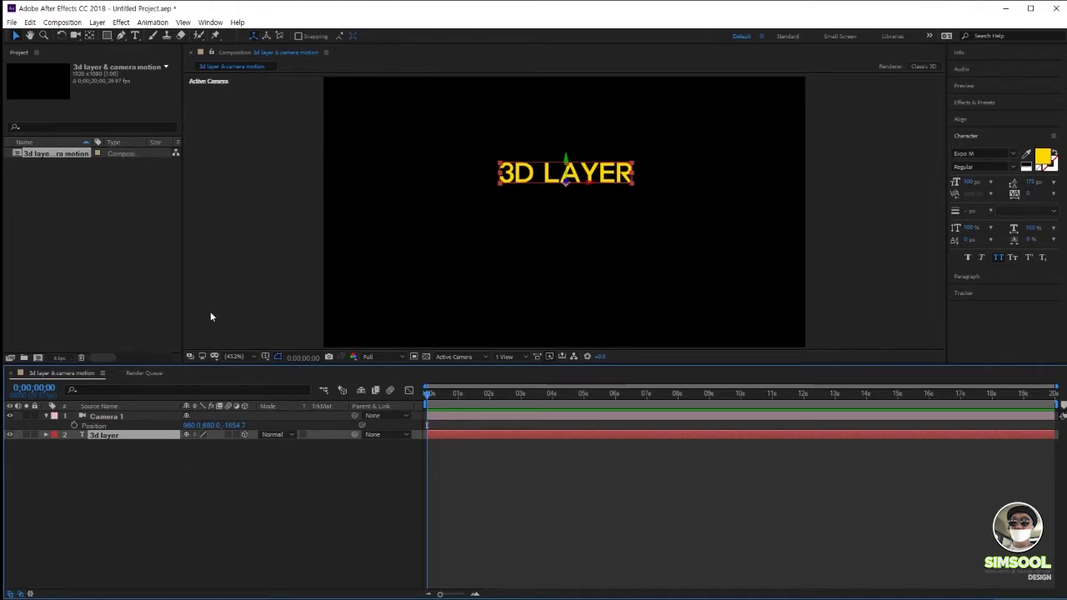
pyautogui.click(508, 357)
pyautogui.click(523, 379)
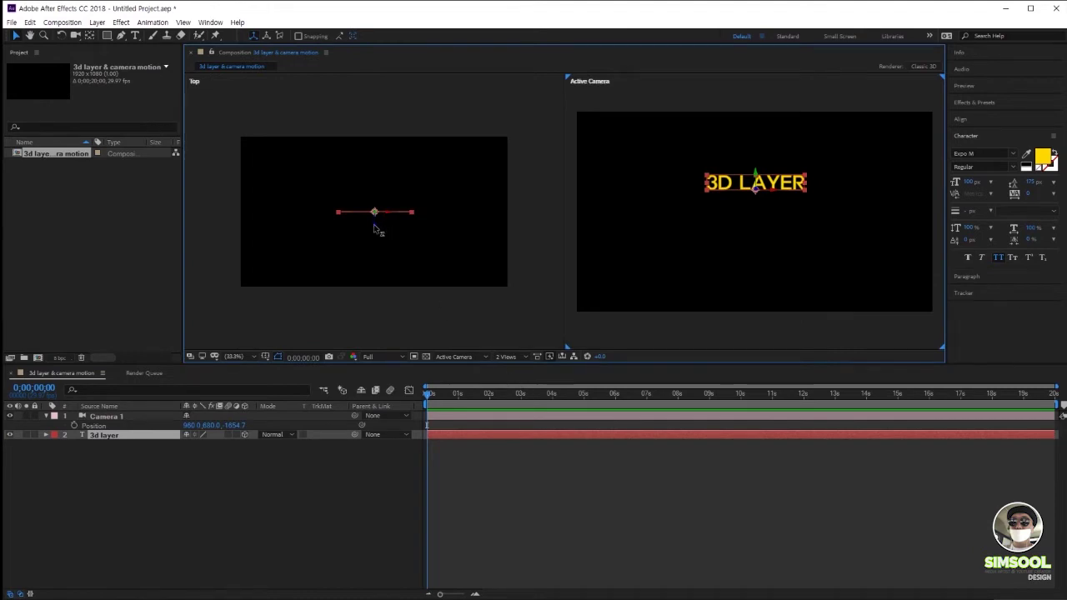
# - In the Top view, move Camera 1 toward the text to Z -686.7 and shift it sideways to X 1058
pyautogui.click(105, 416)
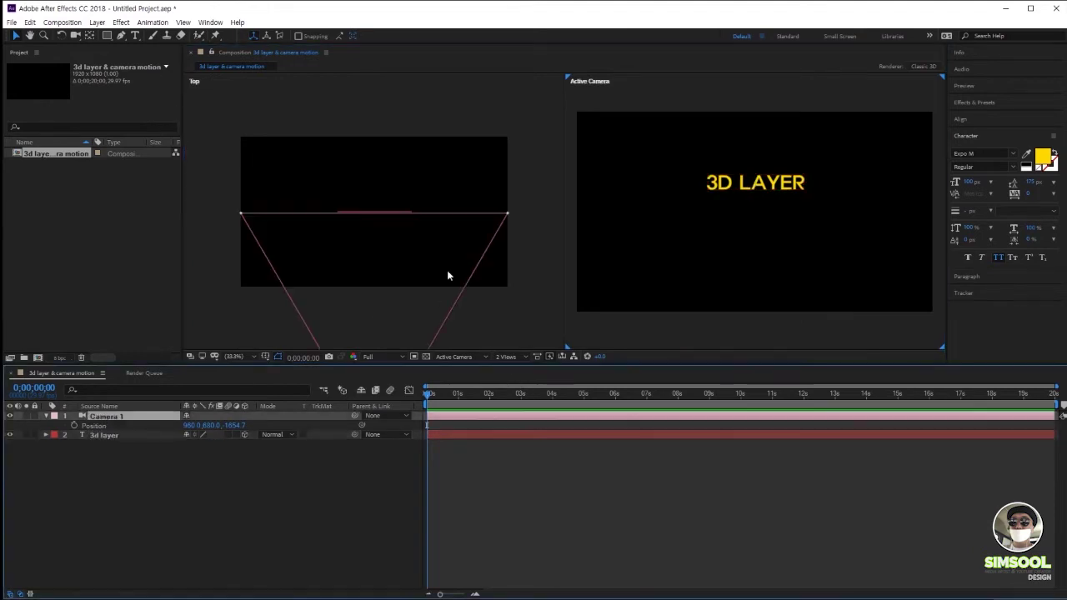
pyautogui.scroll(-1, 372, 315)
pyautogui.moveTo(412, 290); pyautogui.dragTo(417, 247)
pyautogui.scroll(2, 395, 273)
pyautogui.scroll(-1, 395, 275)
pyautogui.click(386, 299)
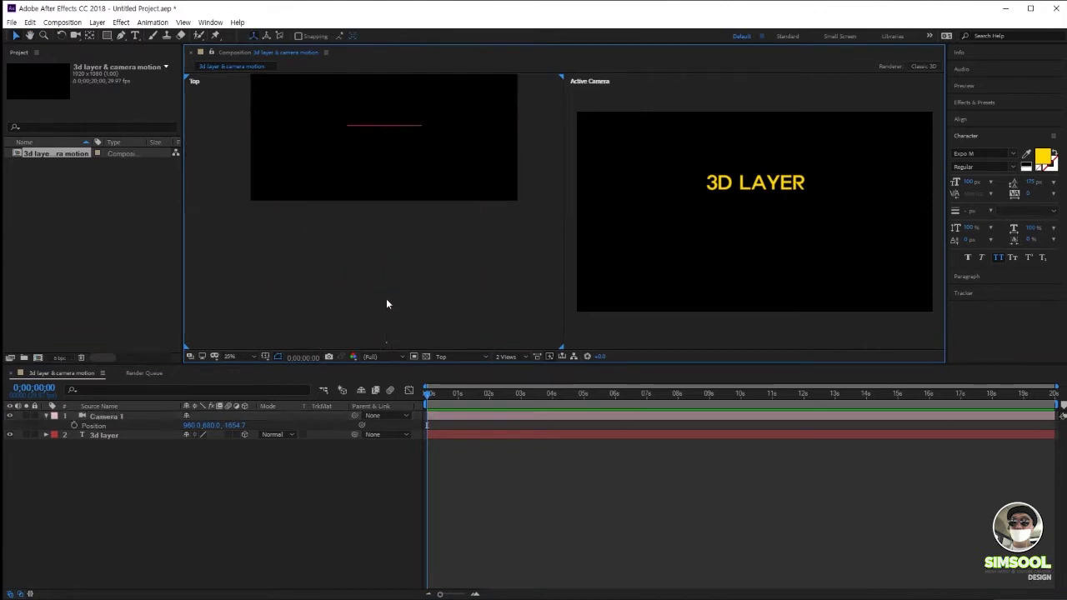
pyautogui.scroll(-1, 385, 304)
pyautogui.click(378, 285)
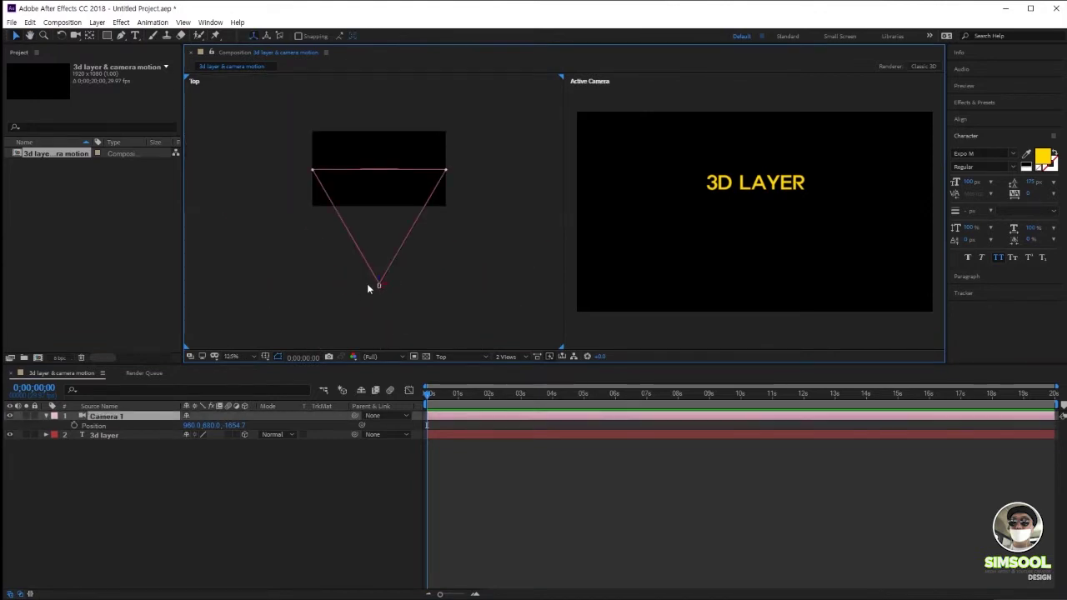
pyautogui.moveTo(379, 285); pyautogui.dragTo(382, 227)
pyautogui.click(238, 425)
pyautogui.click(379, 219)
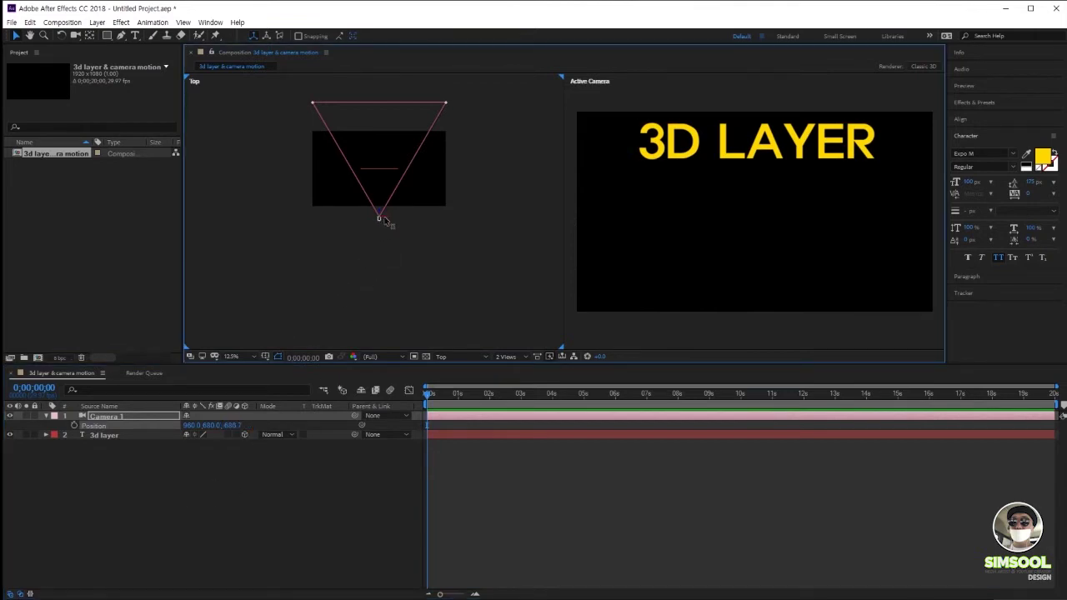
pyautogui.moveTo(378, 220)
pyautogui.mouseDown()
pyautogui.moveTo(458, 245)
pyautogui.moveTo(402, 224)
pyautogui.moveTo(371, 255)
pyautogui.moveTo(400, 255)
pyautogui.moveTo(379, 229)
pyautogui.mouseUp()
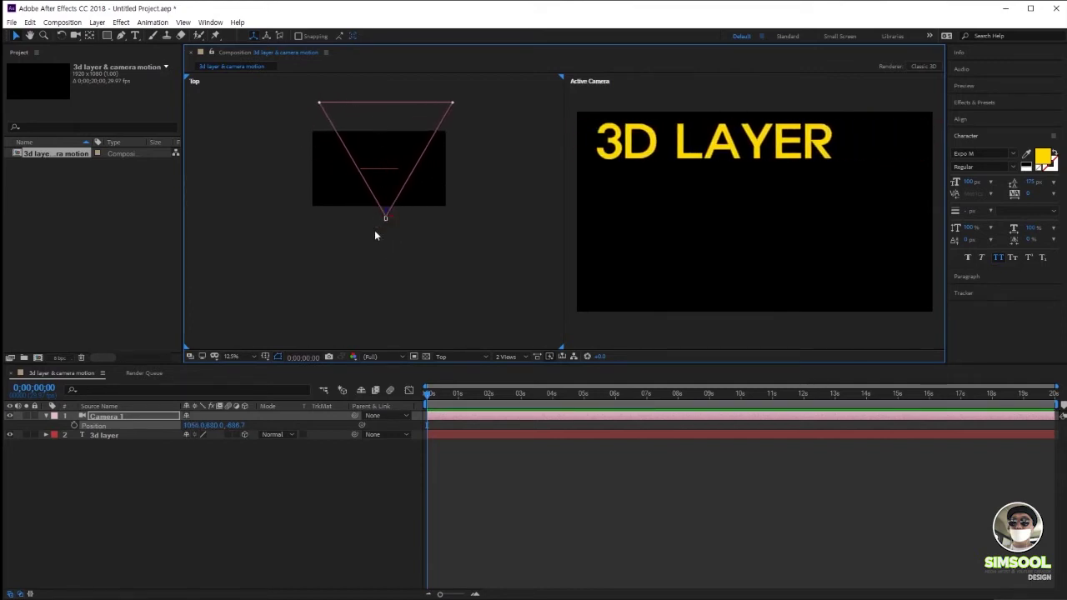
# - Reveal Camera 1's rotation properties and set X Rotation to 21°, Y Rotation to -3° and Z Rotation to 41°
pyautogui.click(144, 416)
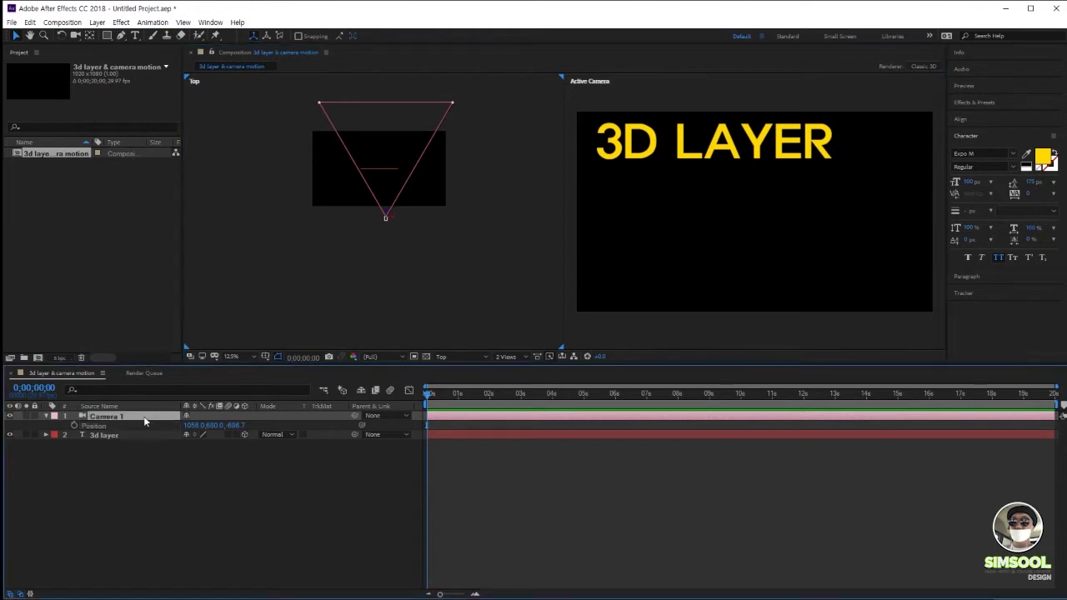
pyautogui.press('r')
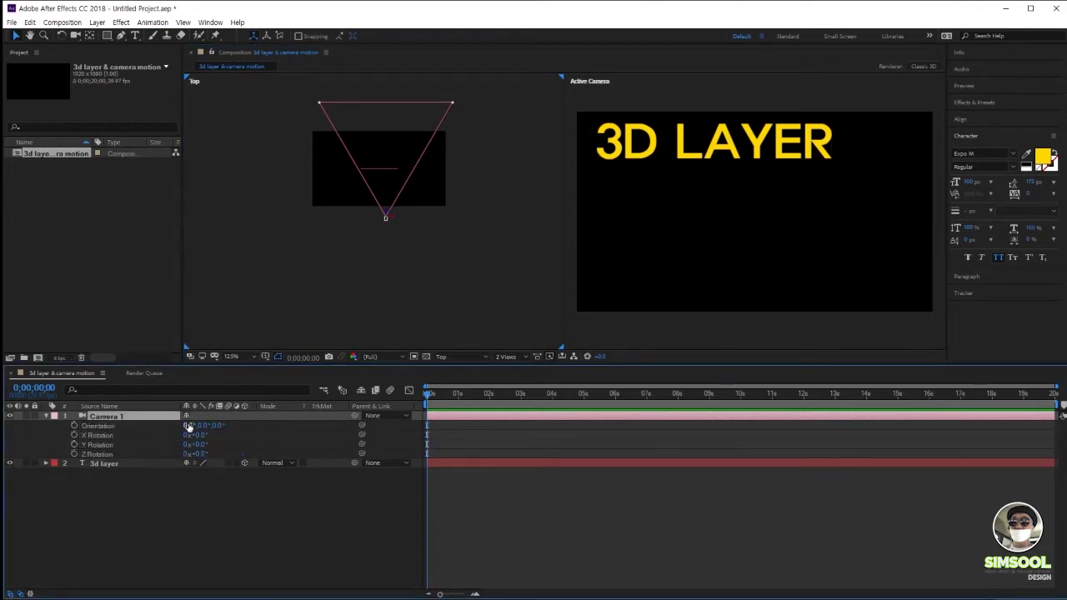
pyautogui.moveTo(198, 435); pyautogui.dragTo(220, 463)
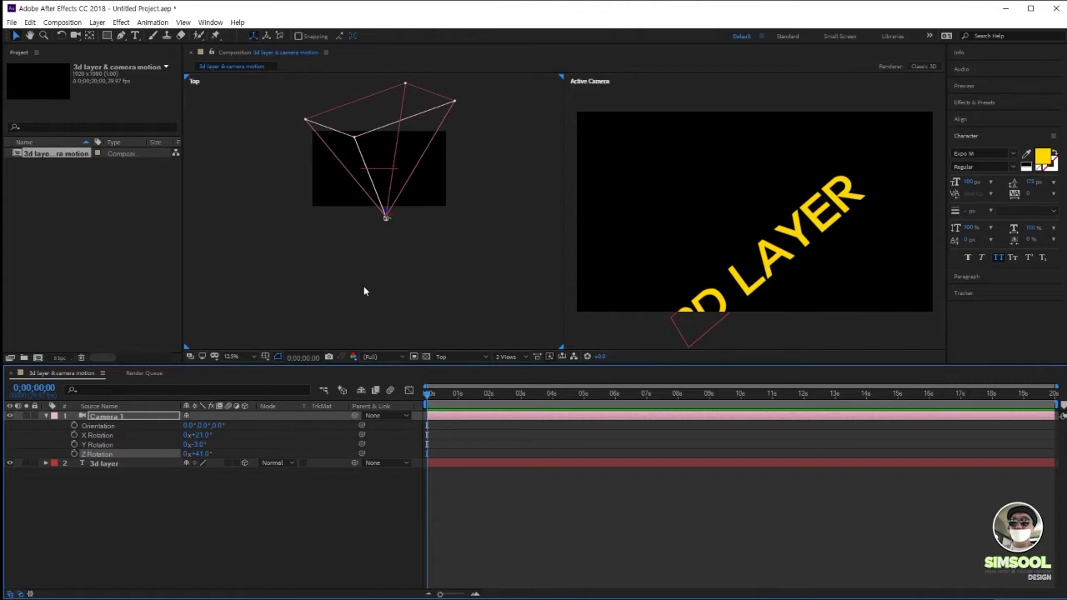
pyautogui.click(167, 533)
# - Hide Camera 1 and inspect the selected 3d layer up close in the Top view
pyautogui.click(28, 420)
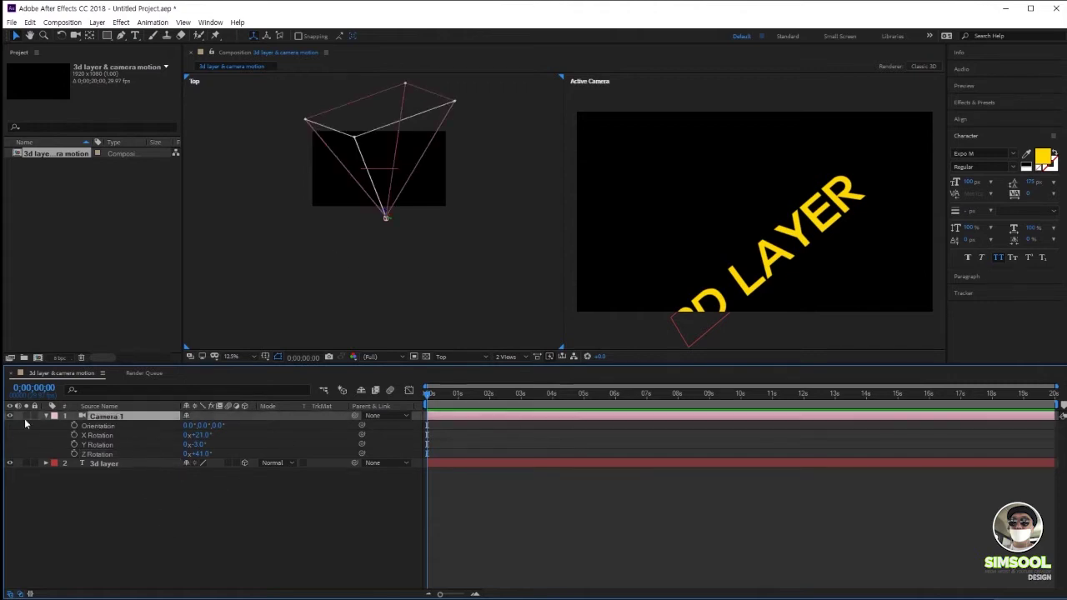
pyautogui.click(10, 416)
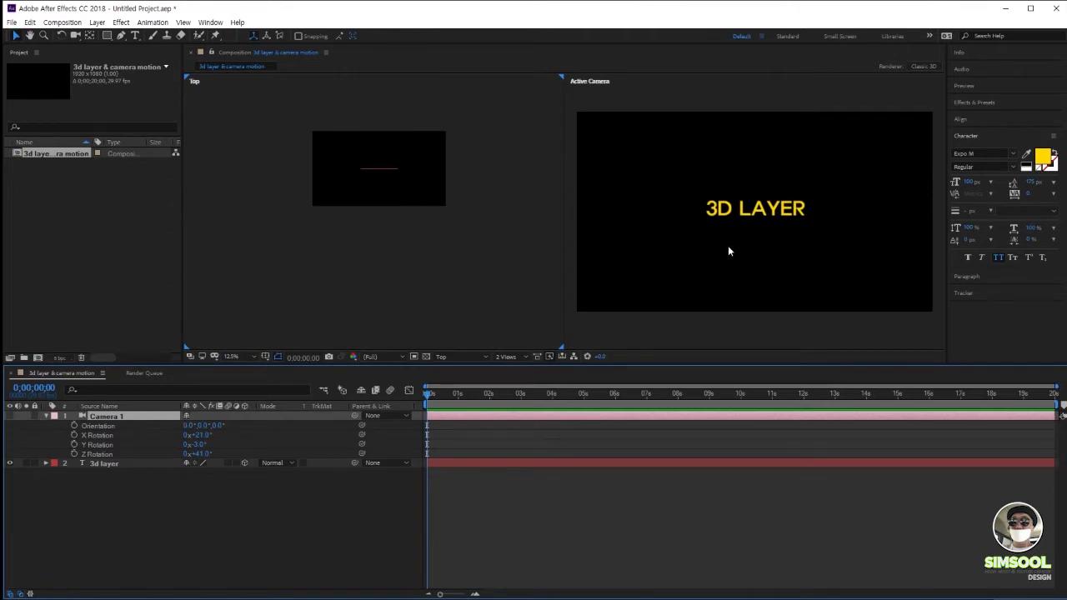
pyautogui.click(101, 464)
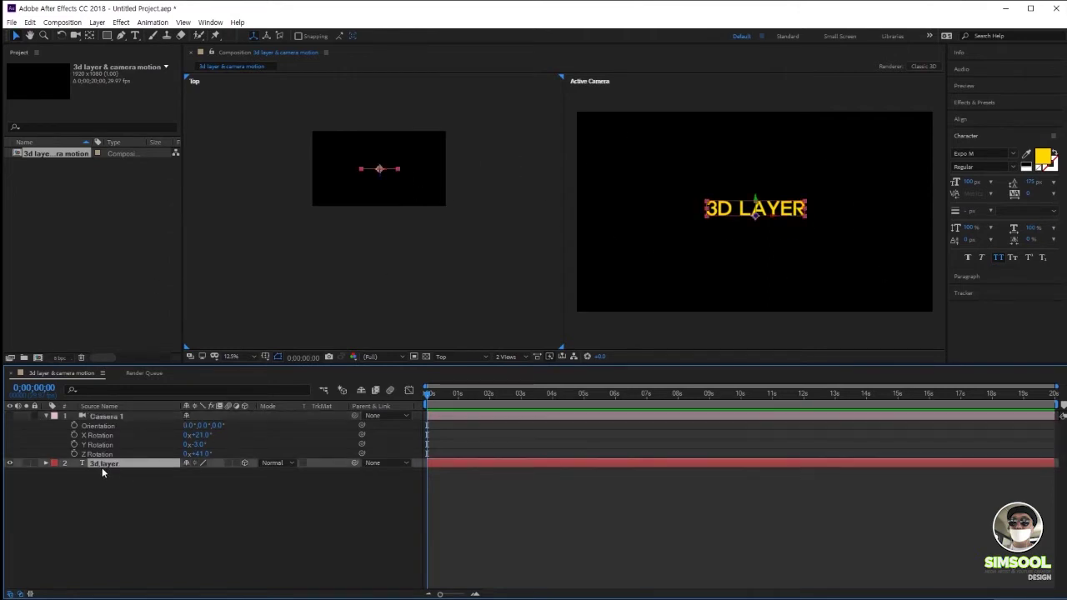
pyautogui.scroll(3, 383, 168)
pyautogui.moveTo(384, 160); pyautogui.dragTo(378, 295)
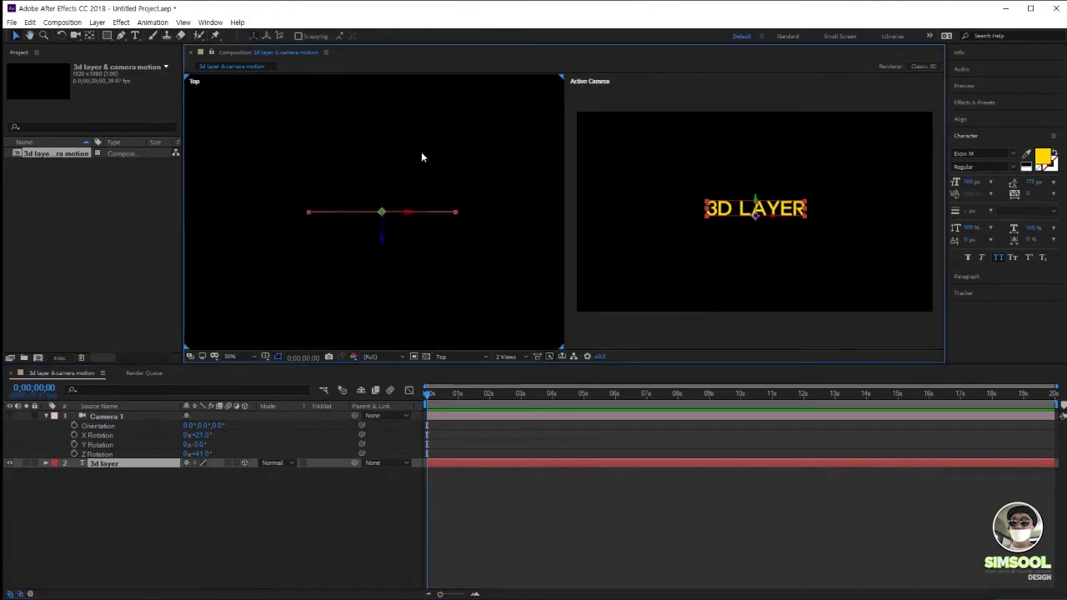
# - Split the composition viewer into 4 Views and make the Active Camera view current
pyautogui.click(510, 356)
pyautogui.click(533, 415)
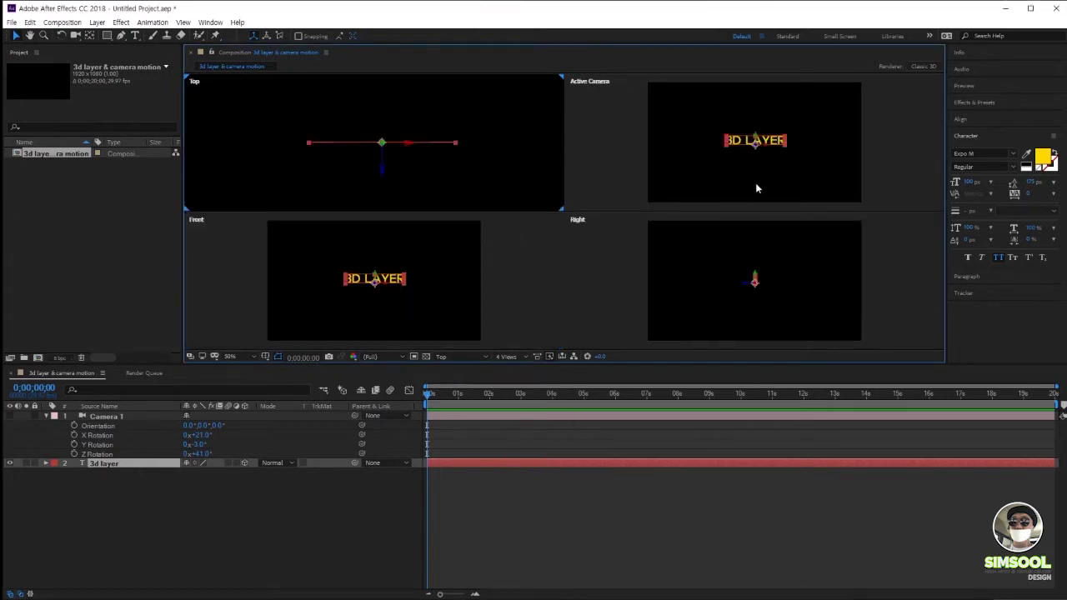
pyautogui.click(746, 158)
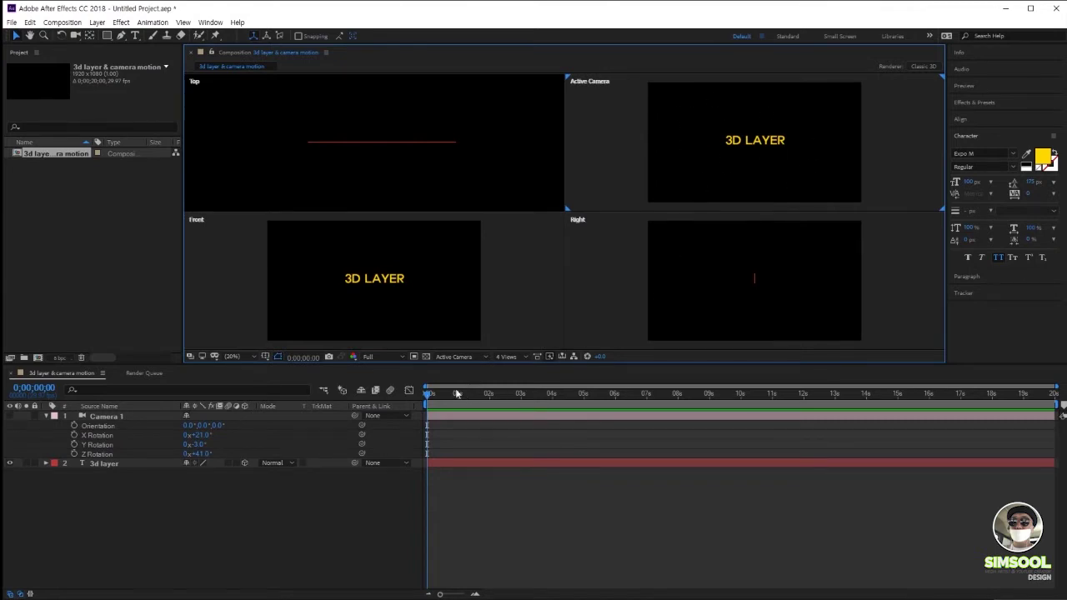
# - Return the composition viewer to 1 View and show the Front view
pyautogui.click(509, 356)
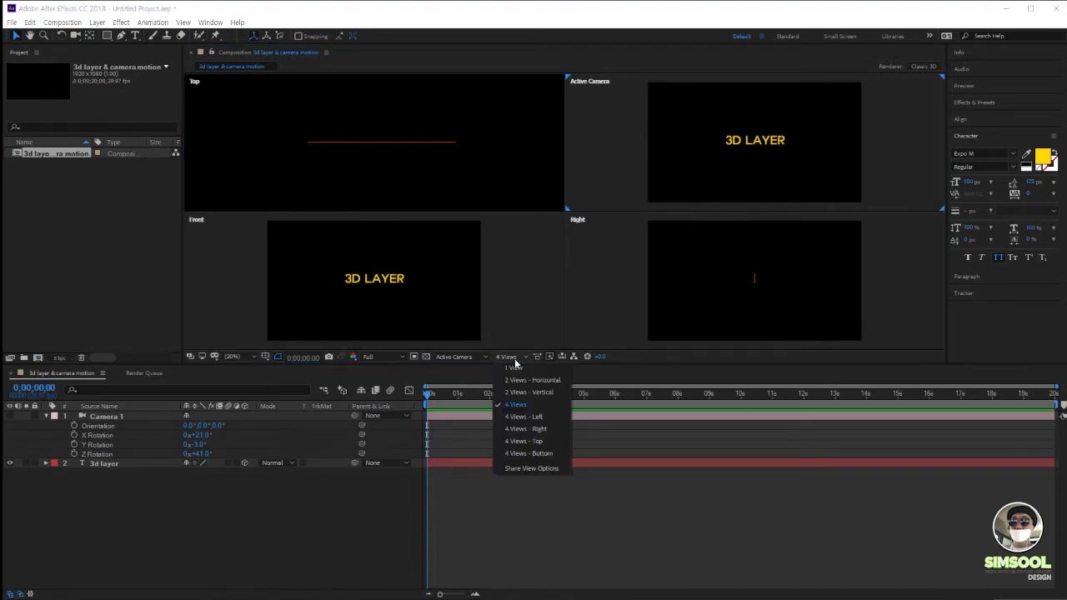
pyautogui.click(520, 376)
pyautogui.click(470, 356)
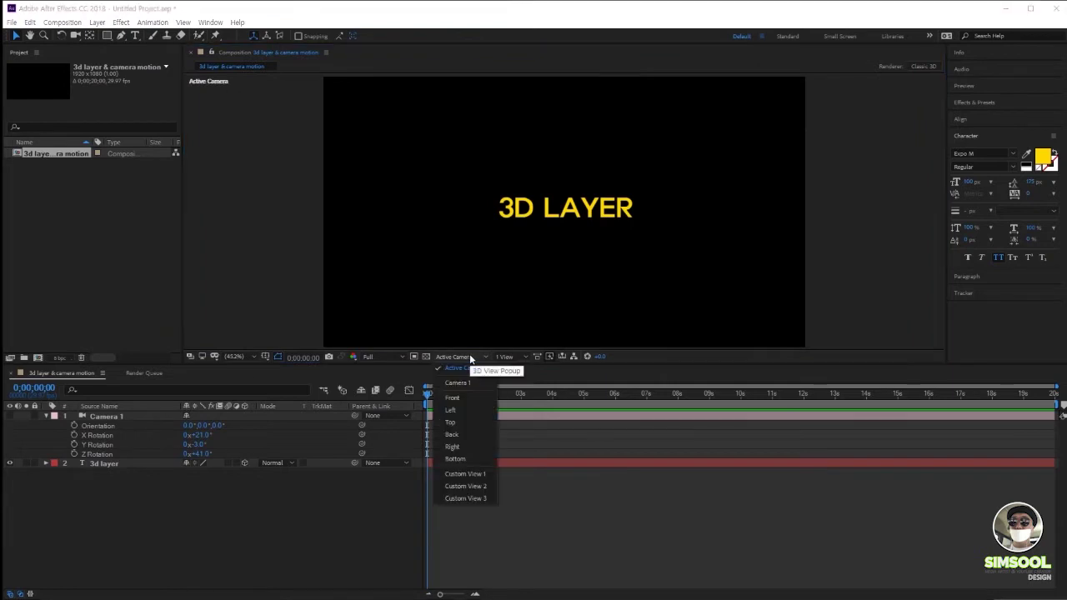
pyautogui.click(465, 398)
pyautogui.moveTo(482, 398); pyautogui.dragTo(397, 403)
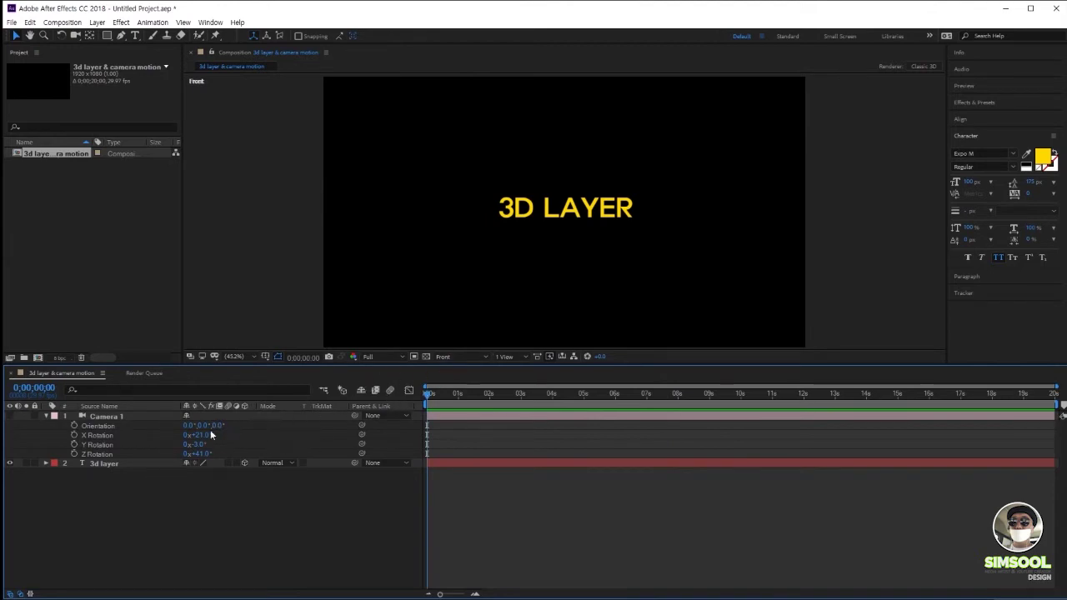
# - Set the hidden camera's X Rotation to 104°, show the Active Camera view, and try and undo a Y Rotation of 12°
pyautogui.moveTo(203, 436); pyautogui.dragTo(251, 437)
pyautogui.click(467, 356)
pyautogui.click(457, 397)
pyautogui.moveTo(200, 445); pyautogui.dragTo(211, 447)
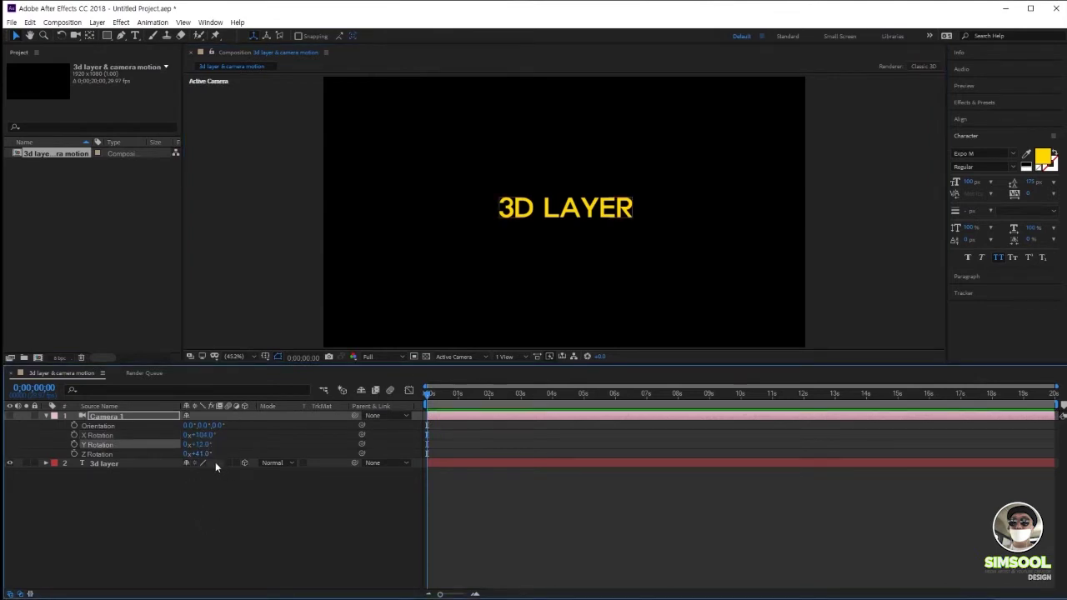
pyautogui.hotkey('ctrl', 'z')
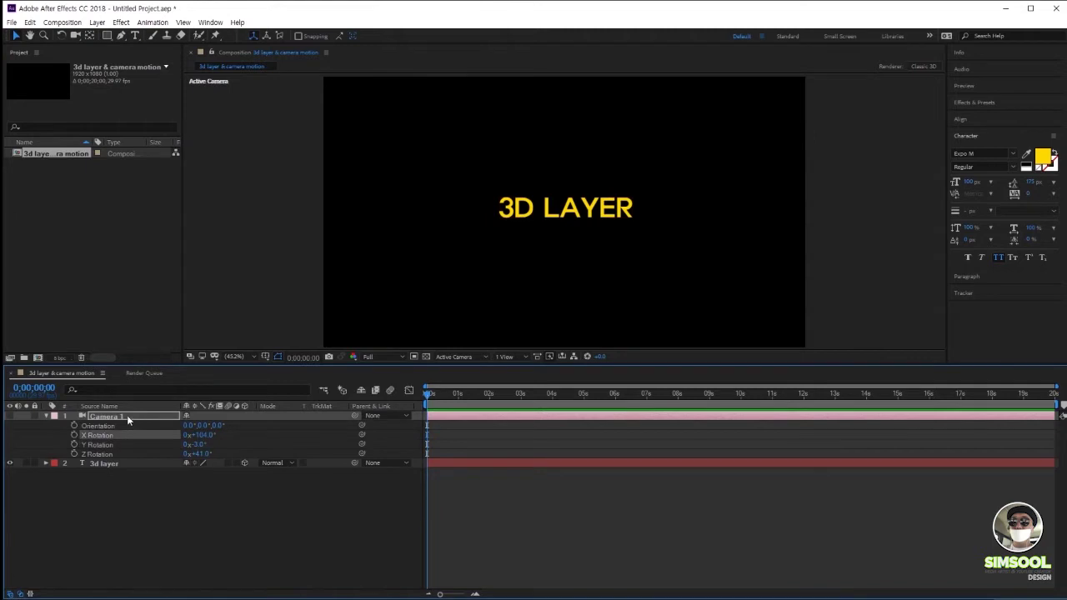
# - Make Camera 1 visible again and undo its changes until all three rotations are back at 0°
pyautogui.click(10, 416)
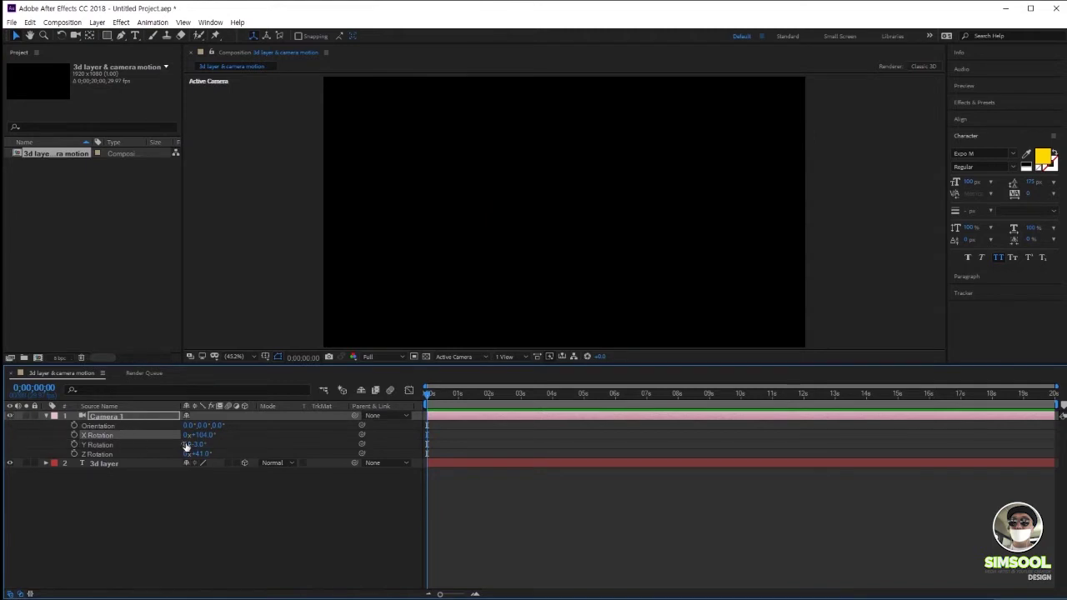
pyautogui.hotkey('ctrl', 'z')
pyautogui.hotkey('ctrl', 'z')
pyautogui.hotkey('ctrl', 'z')
pyautogui.hotkey('ctrl', 'z')
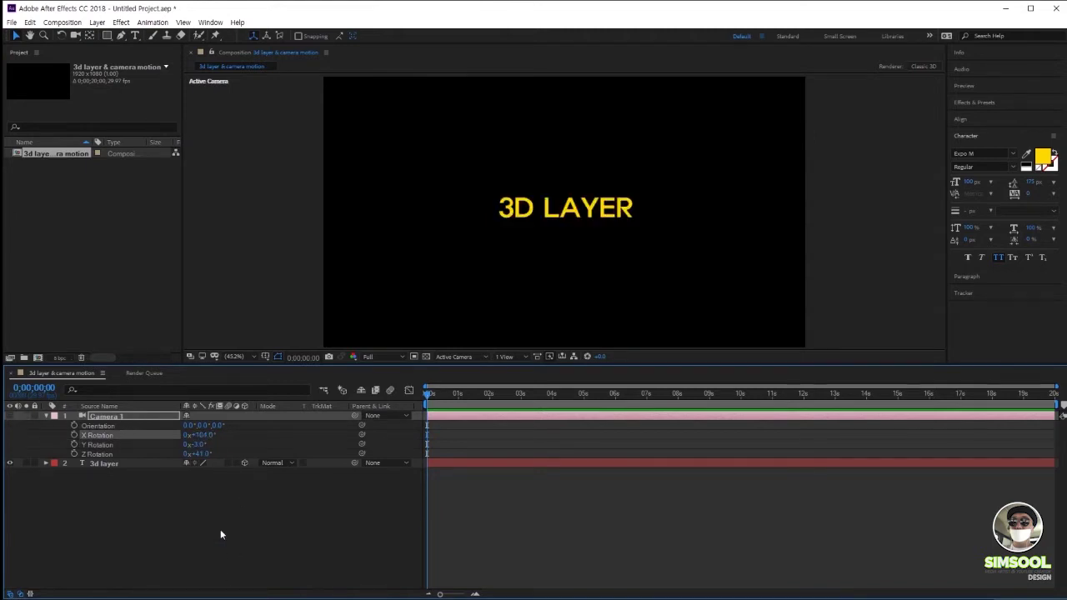
pyautogui.hotkey('ctrl', 'z')
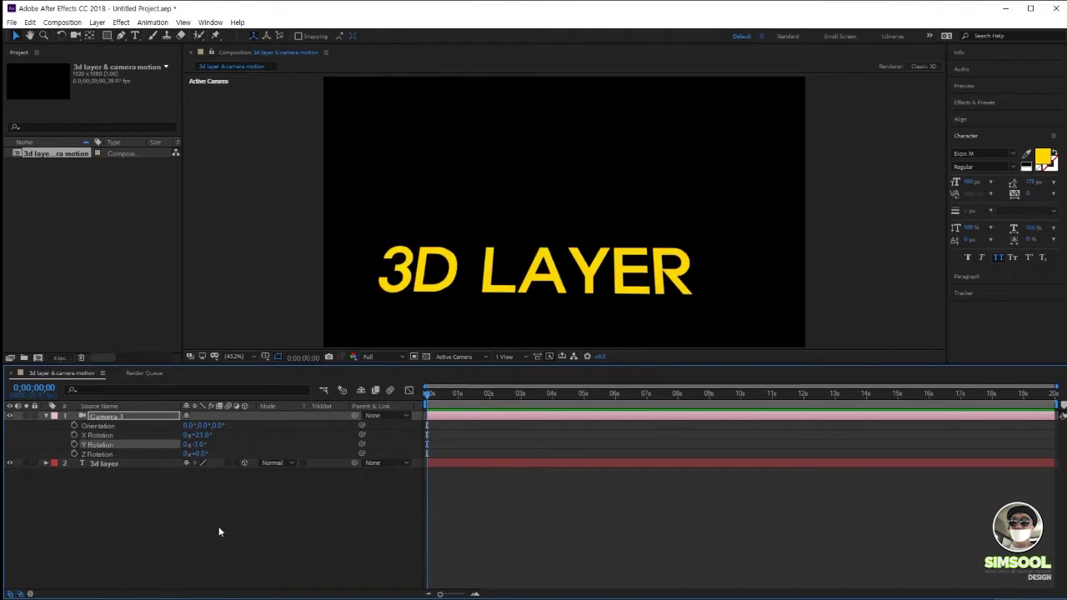
pyautogui.hotkey('ctrl', 'z')
pyautogui.hotkey('ctrl', 'z')
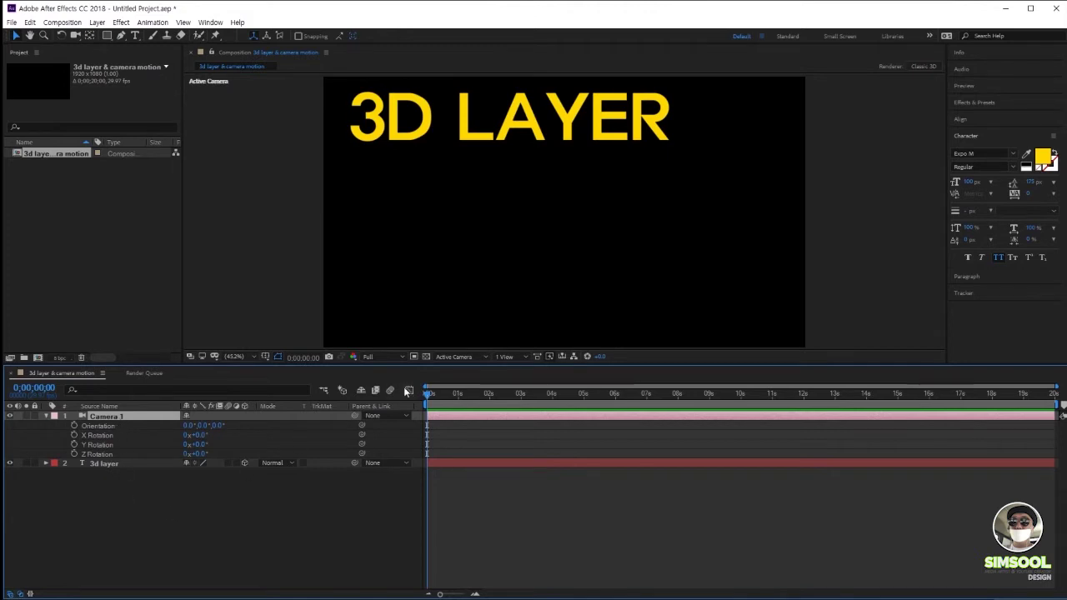
# - Delete Camera 1 and create a new camera of type Two-Node Camera in the composition
pyautogui.press('Delete')
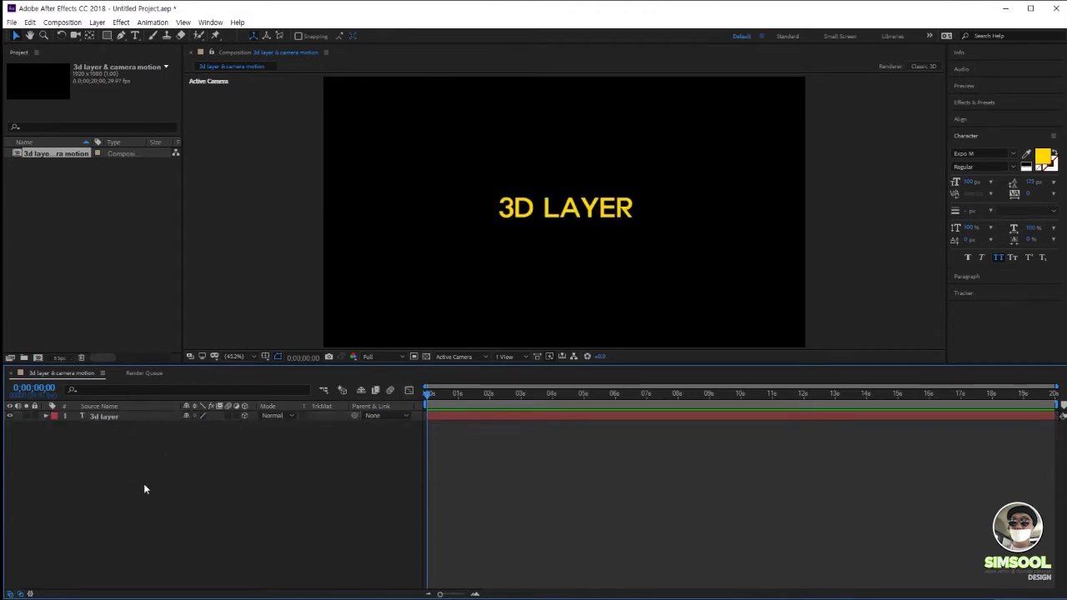
pyautogui.rightClick(135, 459)
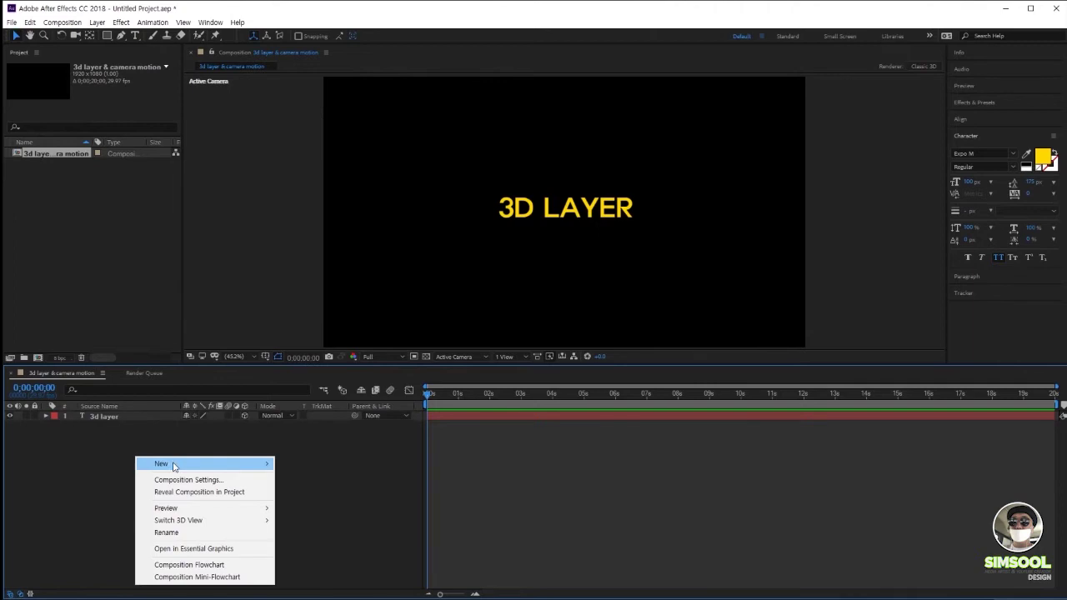
pyautogui.moveTo(174, 464)
pyautogui.click(299, 514)
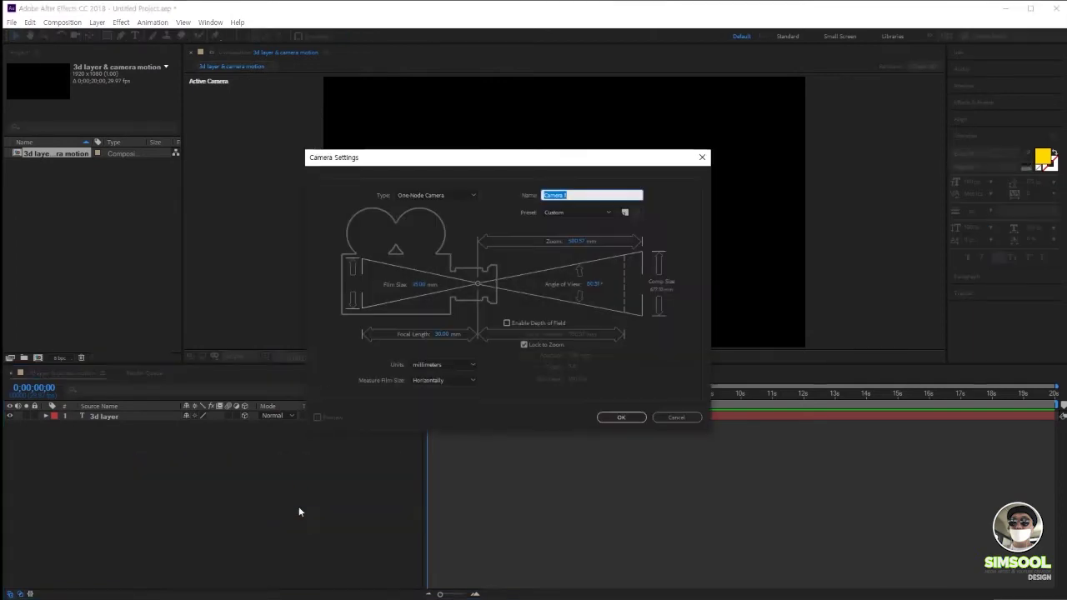
pyautogui.click(424, 194)
pyautogui.click(426, 216)
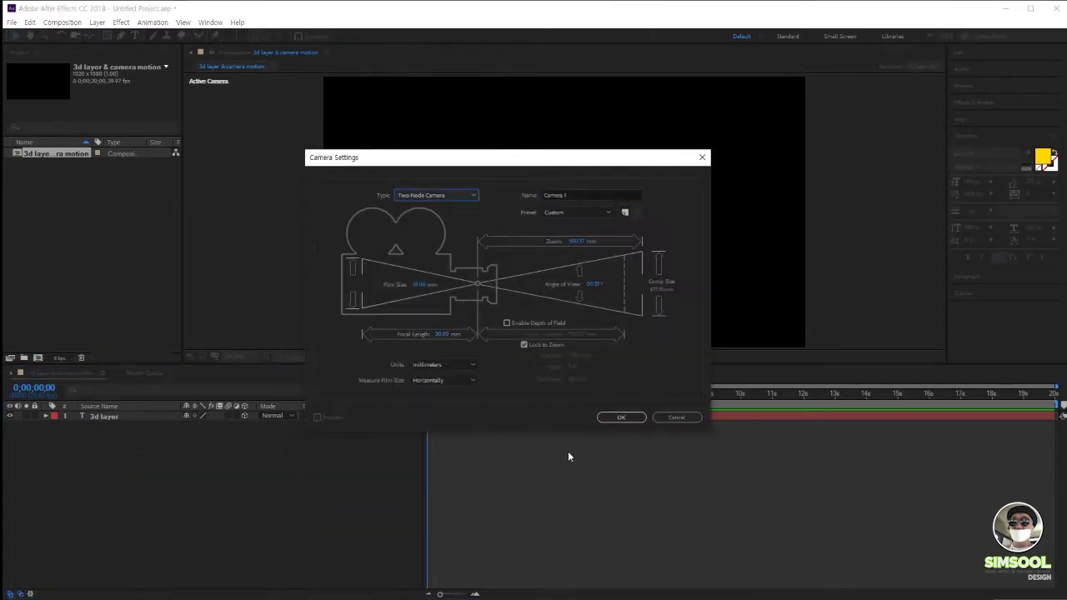
pyautogui.click(621, 417)
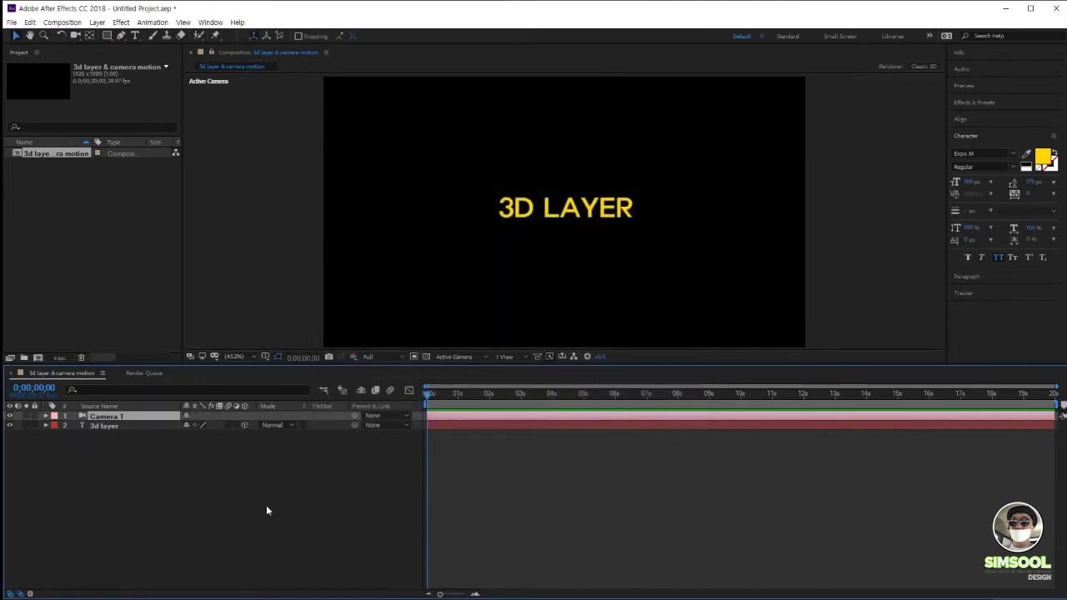
# - Split the composition viewer into 2 Views - Horizontal and inspect the camera and its point of interest in the Top view
pyautogui.click(508, 357)
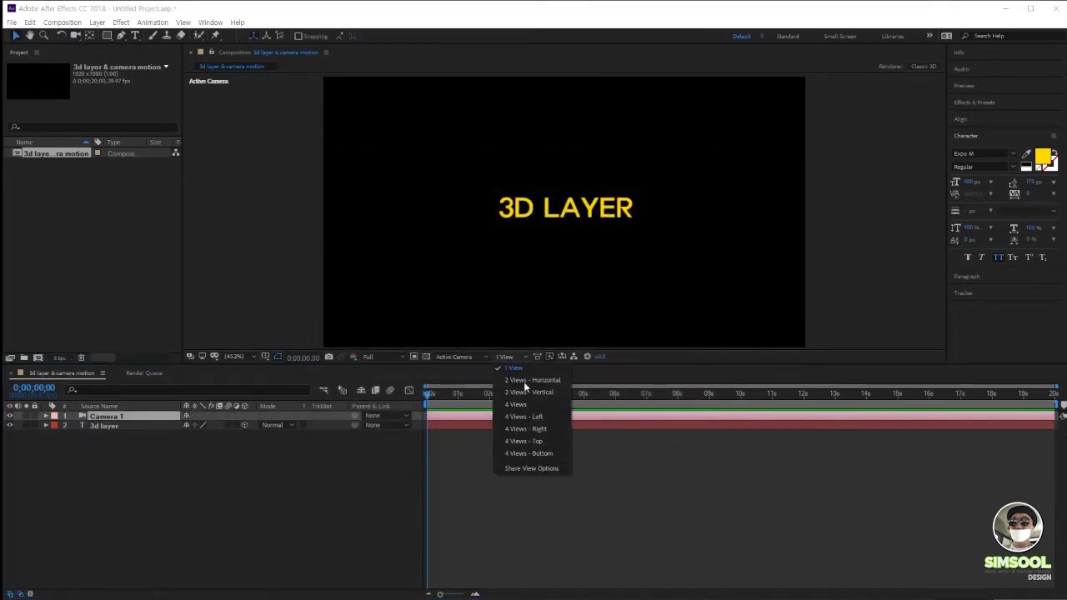
pyautogui.click(525, 380)
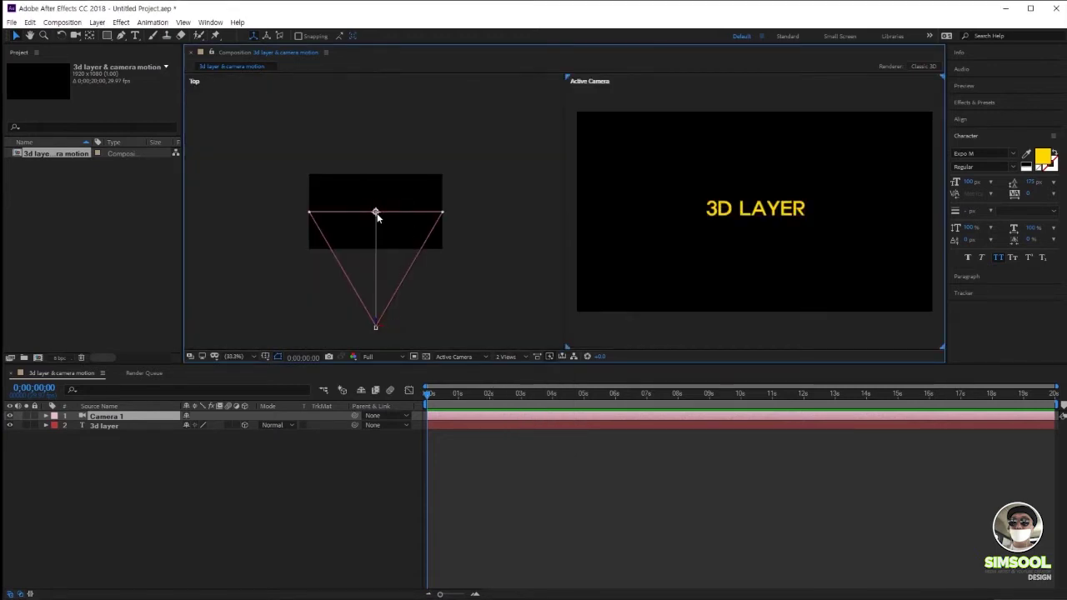
pyautogui.scroll(1, 376, 213)
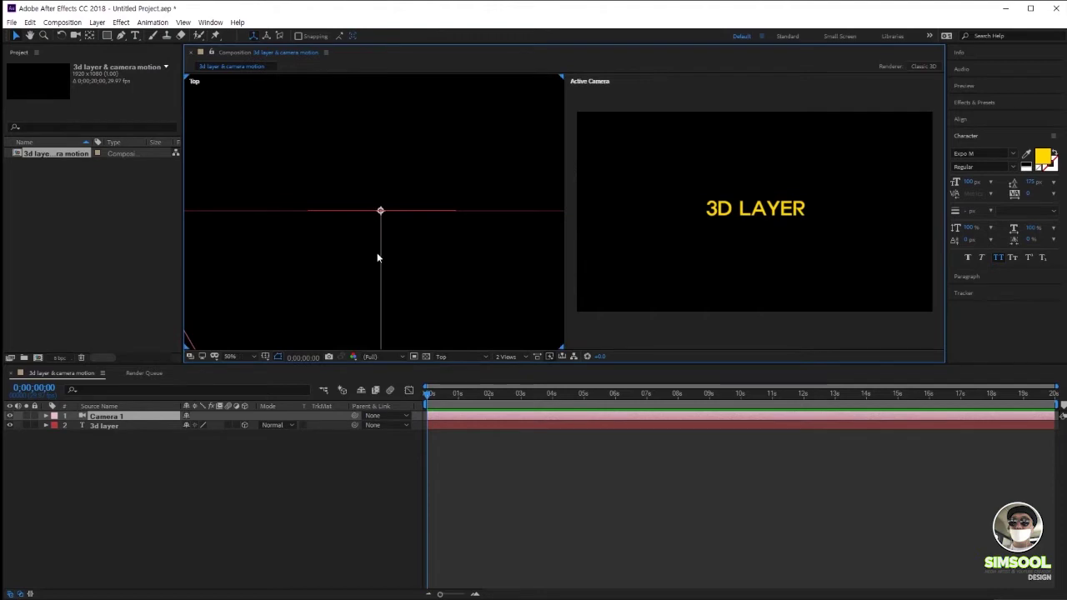
pyautogui.scroll(-4, 377, 259)
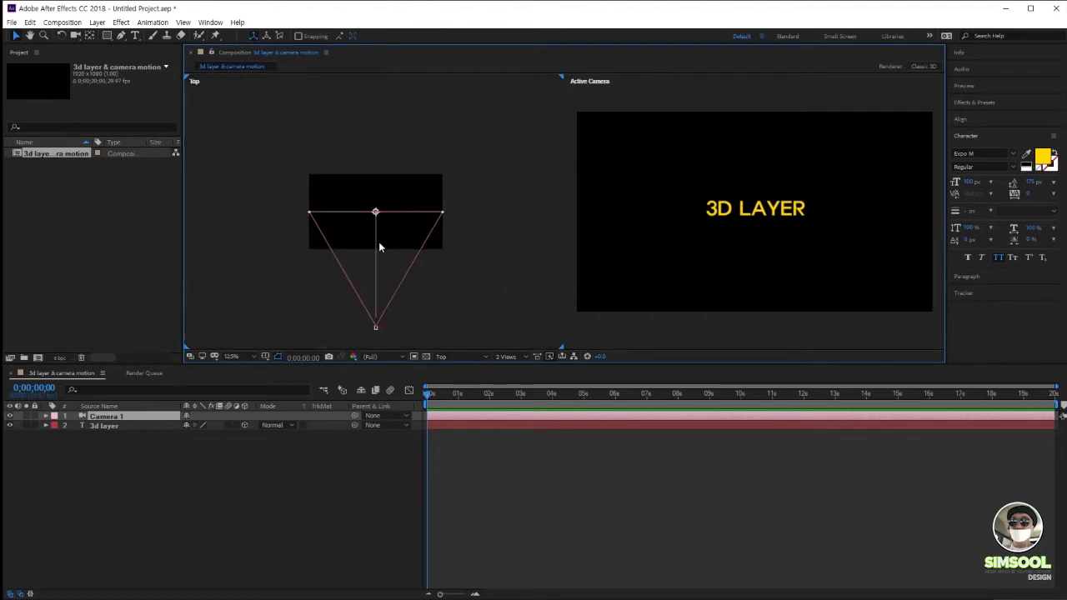
pyautogui.click(398, 322)
pyautogui.click(376, 329)
pyautogui.press('/')
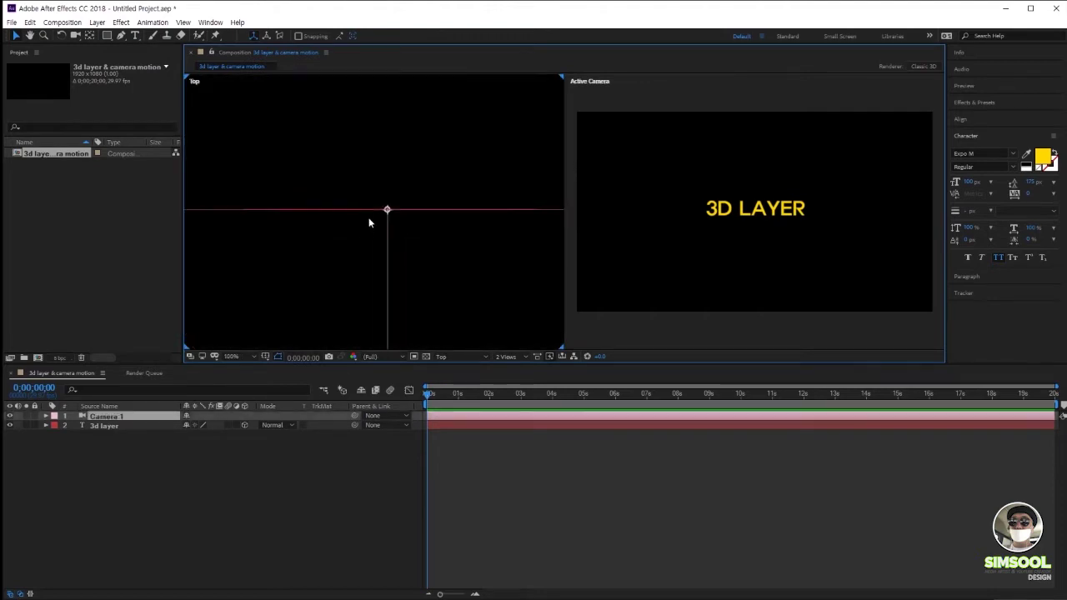
pyautogui.click(386, 232)
pyautogui.scroll(-8, 387, 242)
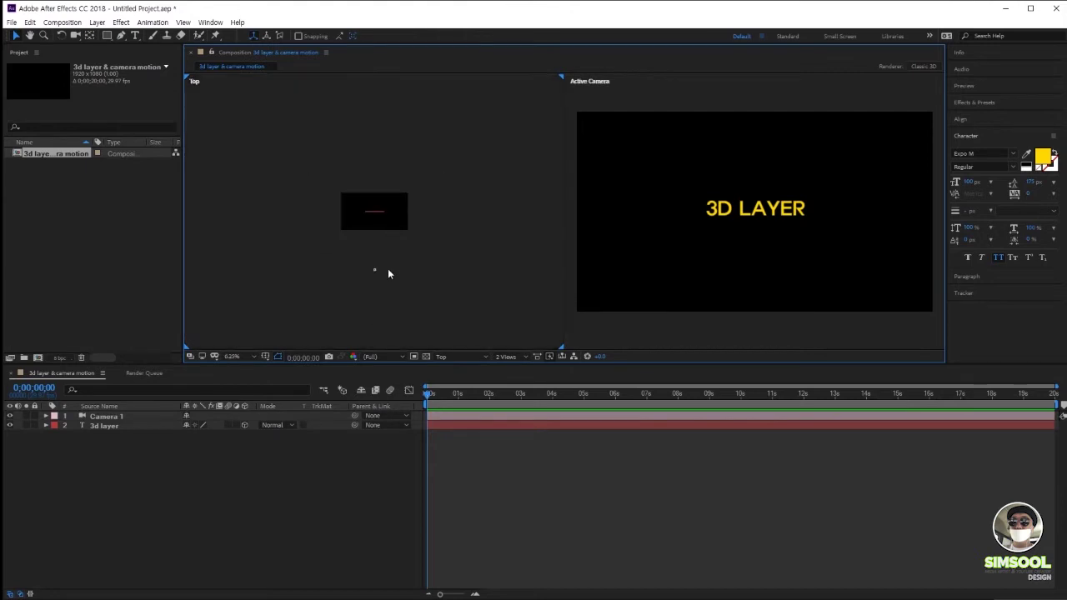
pyautogui.click(373, 270)
pyautogui.press('/')
pyautogui.scroll(-6, 374, 277)
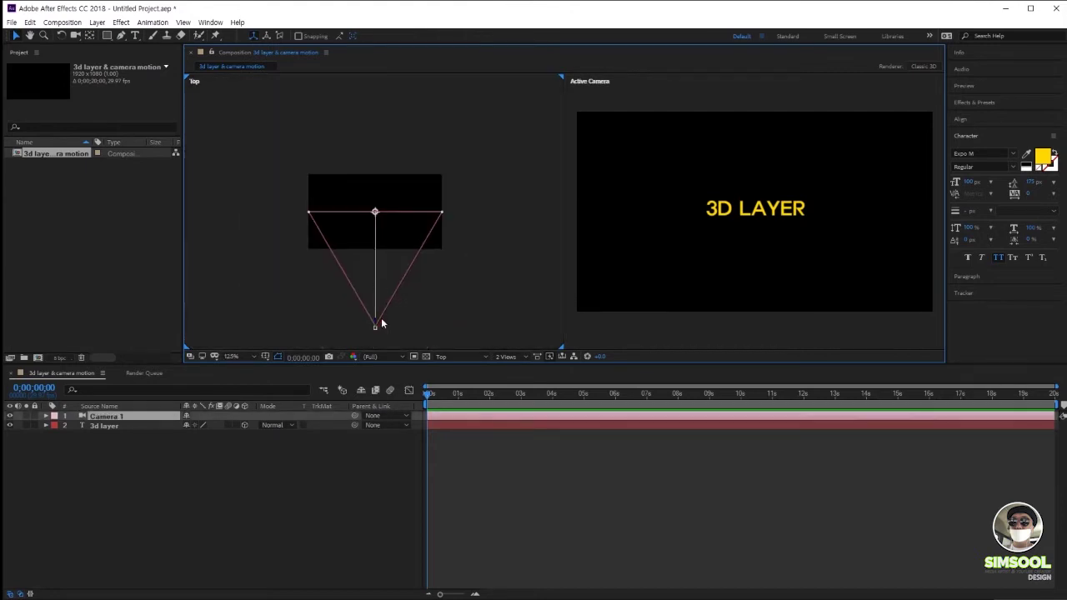
# - Shift Camera 1 slightly sideways in the Top view to about X 976
pyautogui.moveTo(380, 328)
pyautogui.mouseDown()
pyautogui.moveTo(358, 335)
pyautogui.moveTo(389, 334)
pyautogui.moveTo(352, 331)
pyautogui.moveTo(381, 331)
pyautogui.mouseUp()
pyautogui.click(383, 332)
pyautogui.click(374, 327)
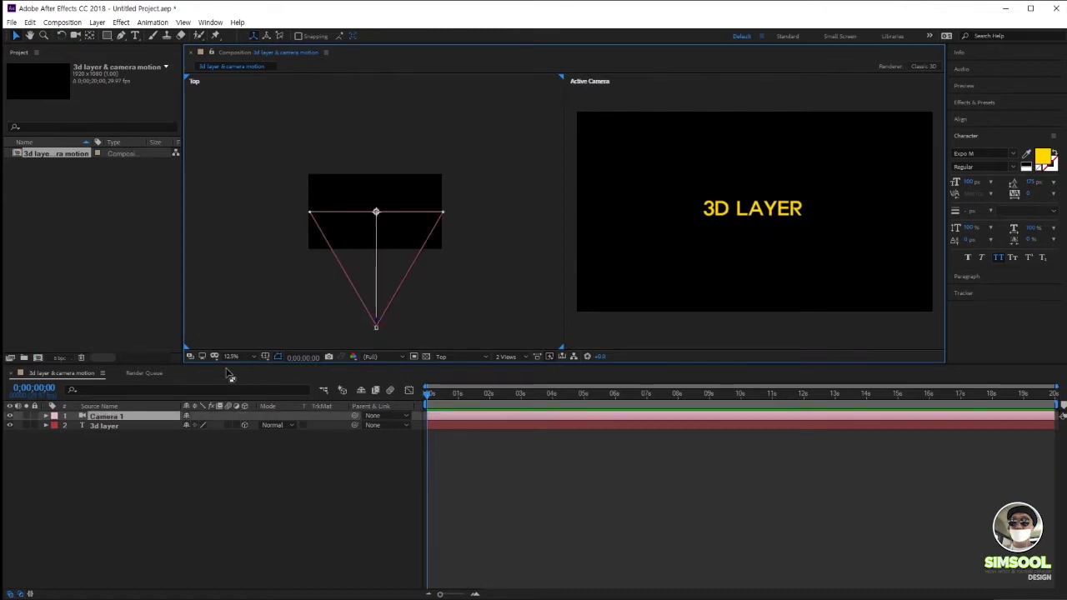
# - Set Camera 1's Zoom to about 2197.7 pixels in its Camera Options and reselect the camera in the Top view
pyautogui.click(49, 420)
pyautogui.click(47, 417)
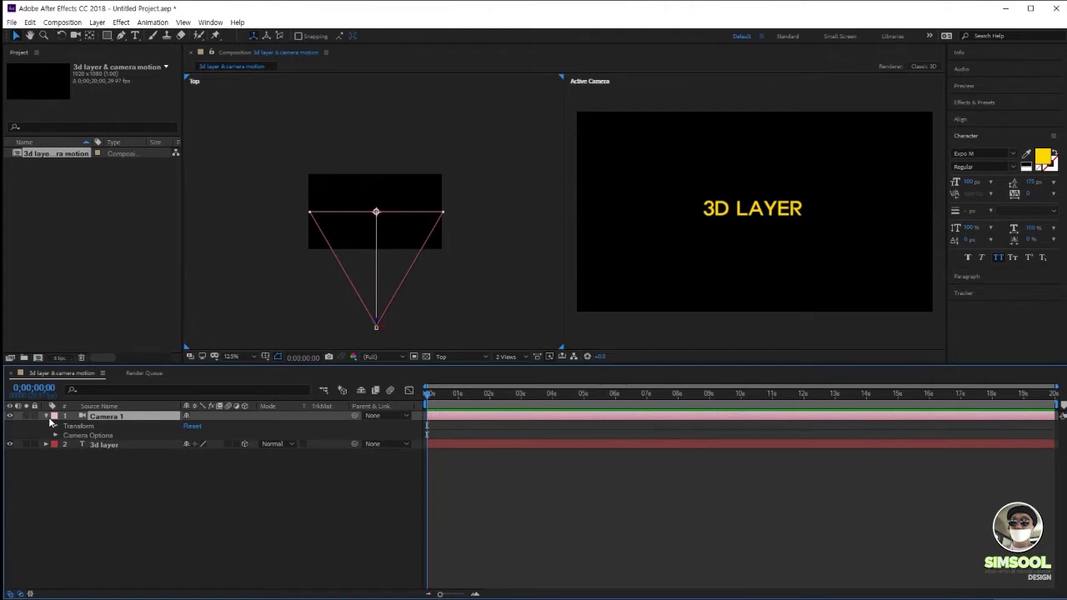
pyautogui.click(56, 435)
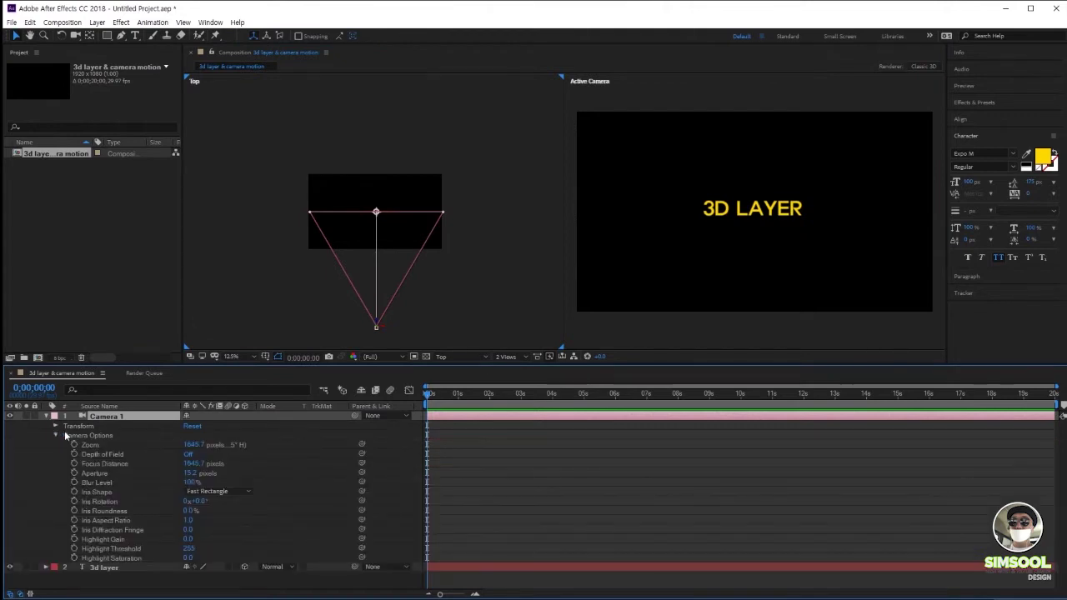
pyautogui.moveTo(193, 448); pyautogui.dragTo(494, 446)
pyautogui.click(381, 216)
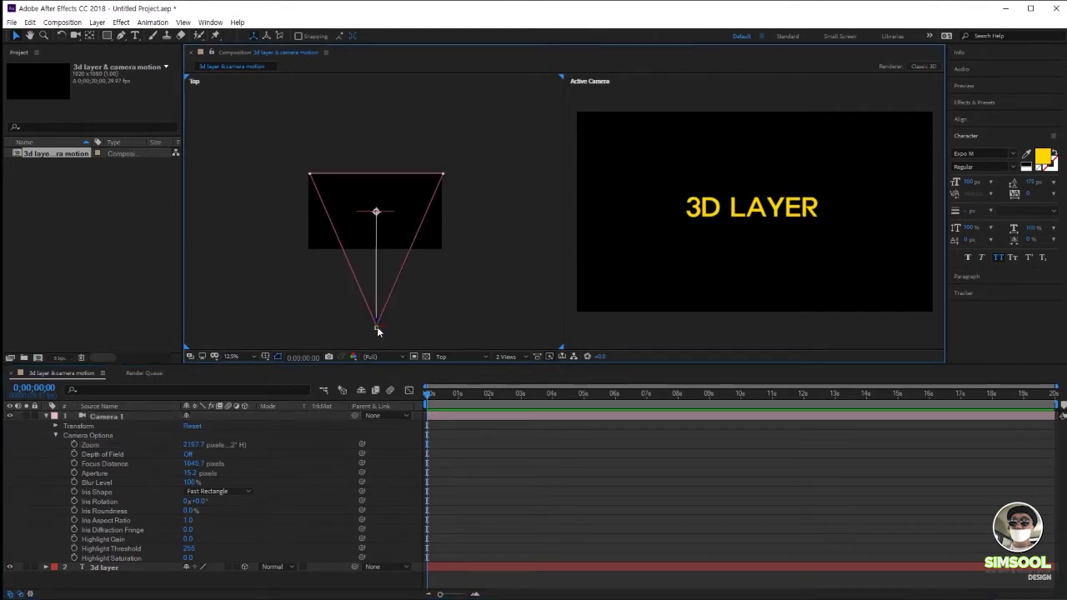
pyautogui.click(376, 326)
pyautogui.click(377, 248)
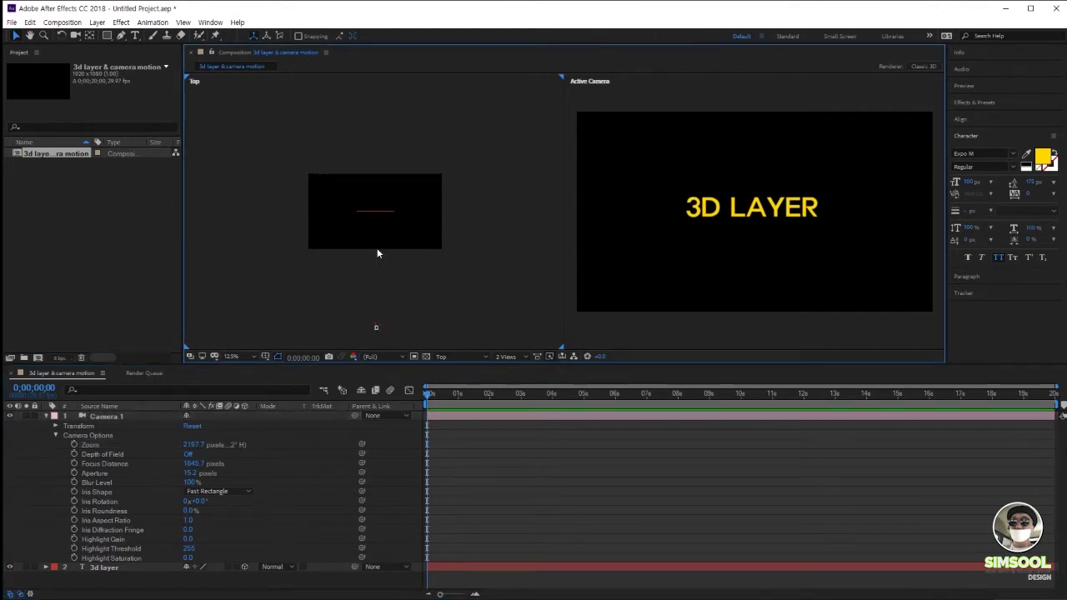
pyautogui.click(375, 326)
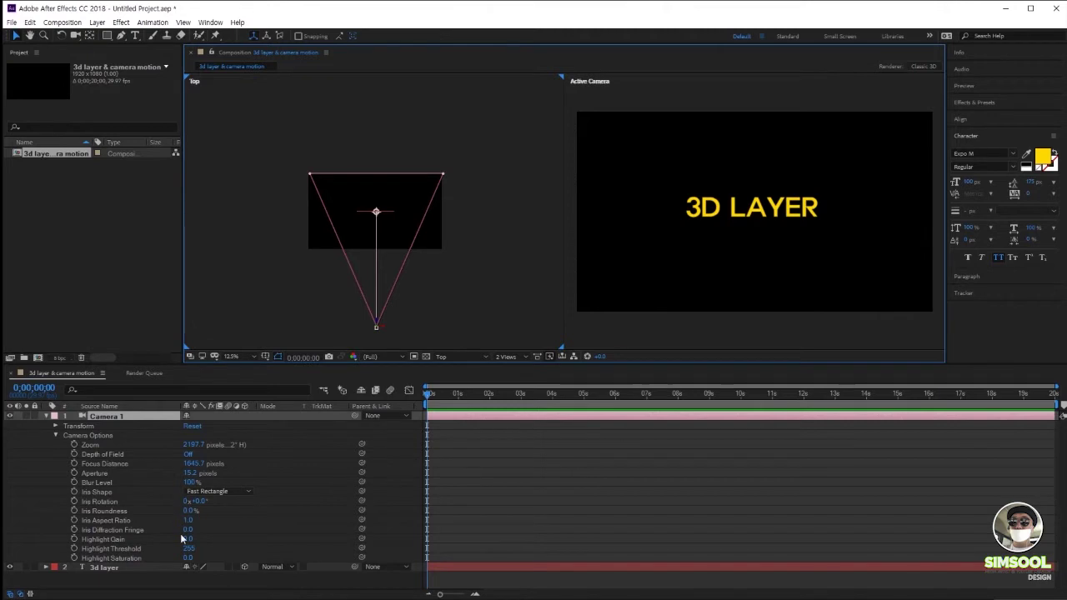
# - Try a different Iris Rotation on Camera 1 and undo it
pyautogui.click(56, 426)
pyautogui.click(55, 426)
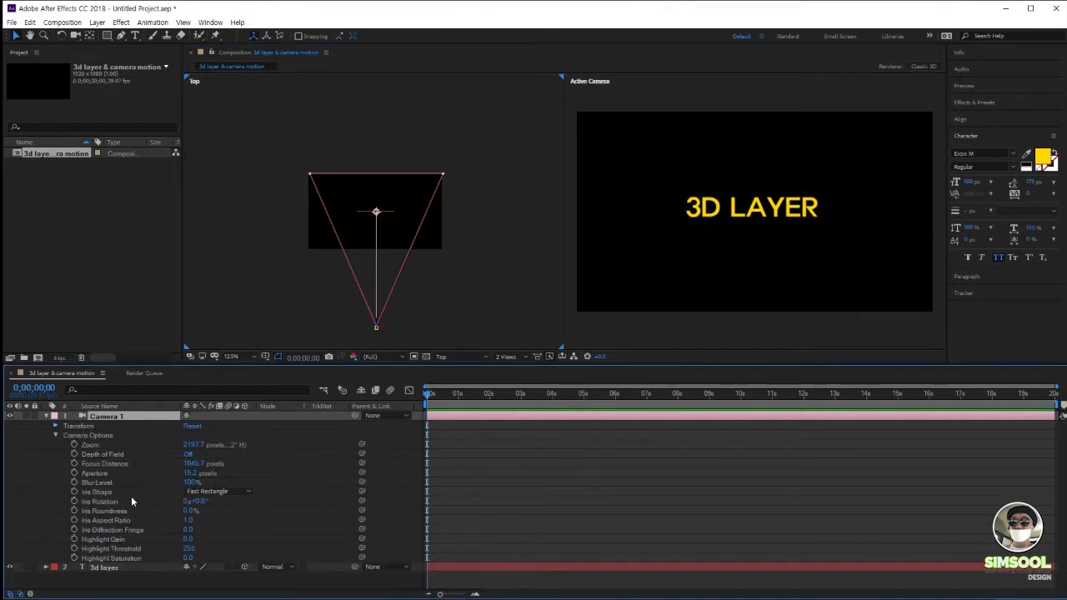
pyautogui.click(200, 502)
pyautogui.moveTo(202, 503); pyautogui.dragTo(245, 507)
pyautogui.hotkey('ctrl', 'z')
# - Set the Y value of Camera 1's Point of Interest to 1053
pyautogui.click(55, 426)
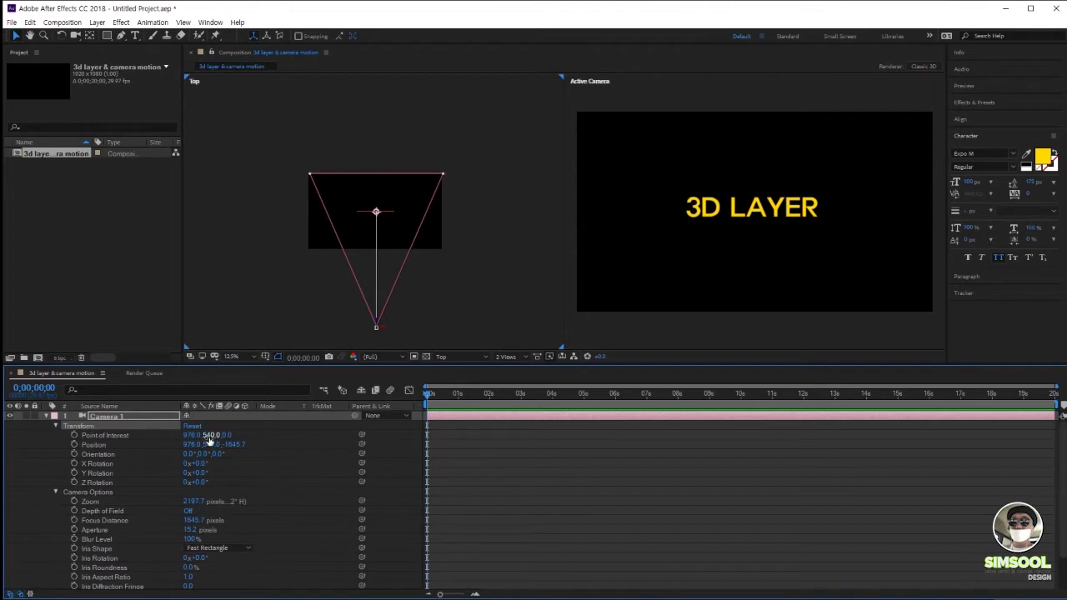
pyautogui.moveTo(211, 435); pyautogui.dragTo(467, 462)
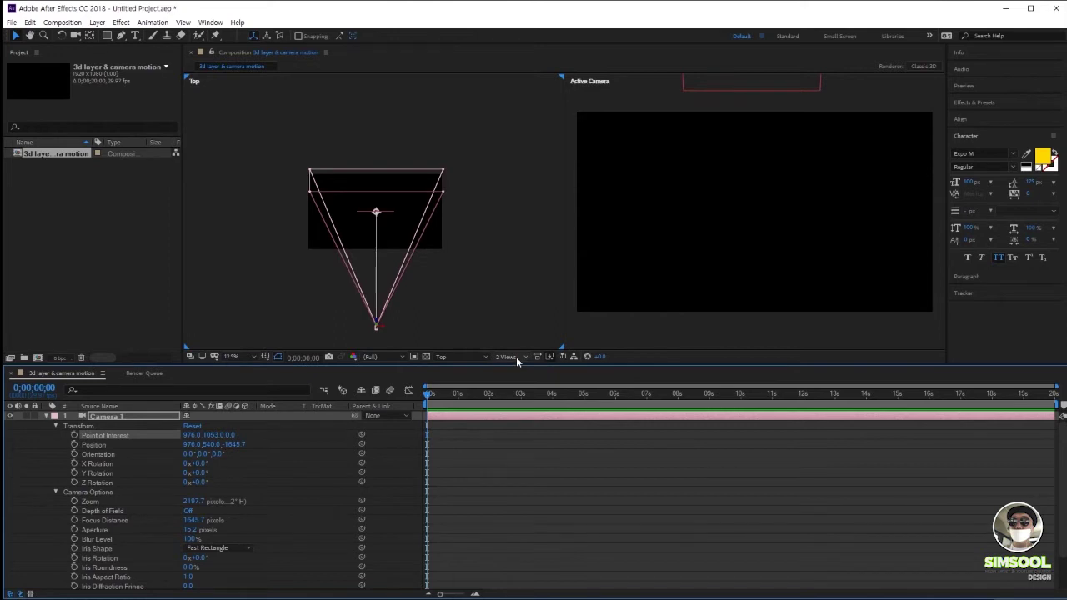
# - Split the composition viewer into 4 Views and make the Front view current with Camera 1 selected
pyautogui.click(516, 357)
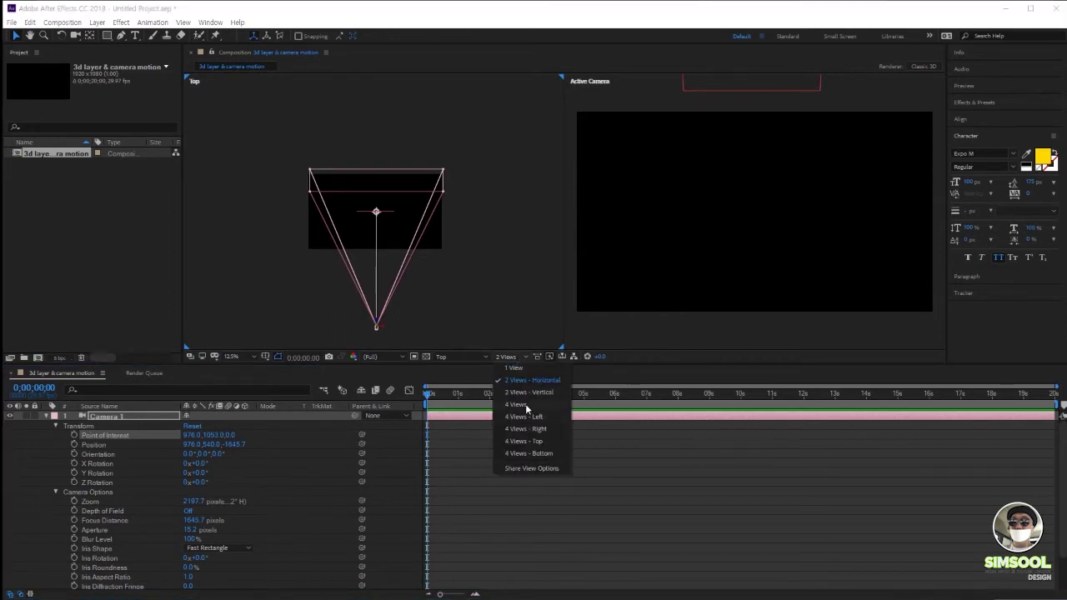
pyautogui.click(526, 406)
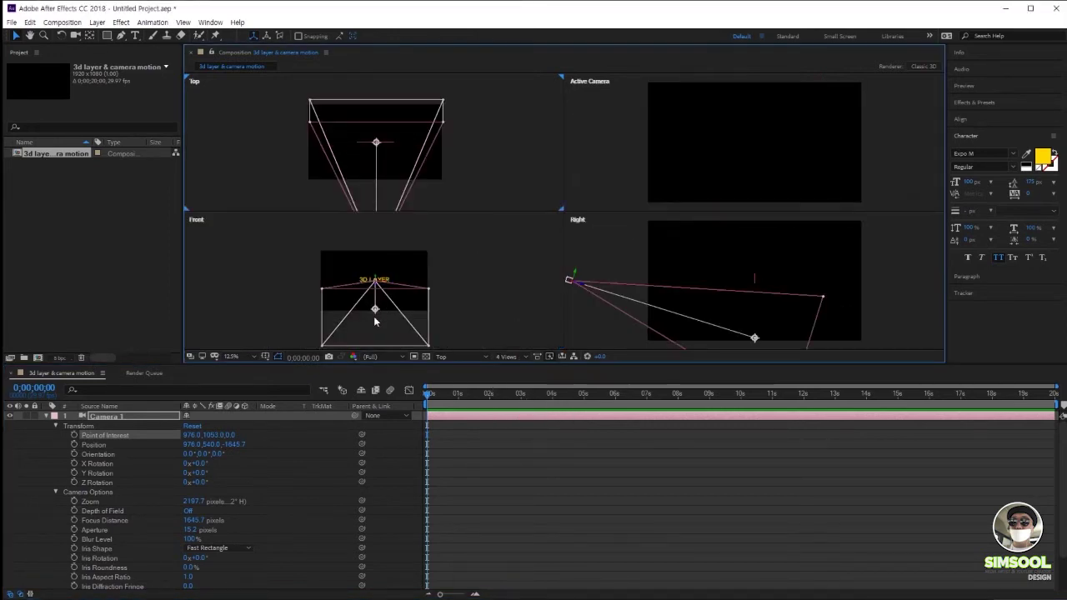
pyautogui.click(373, 316)
pyautogui.click(364, 289)
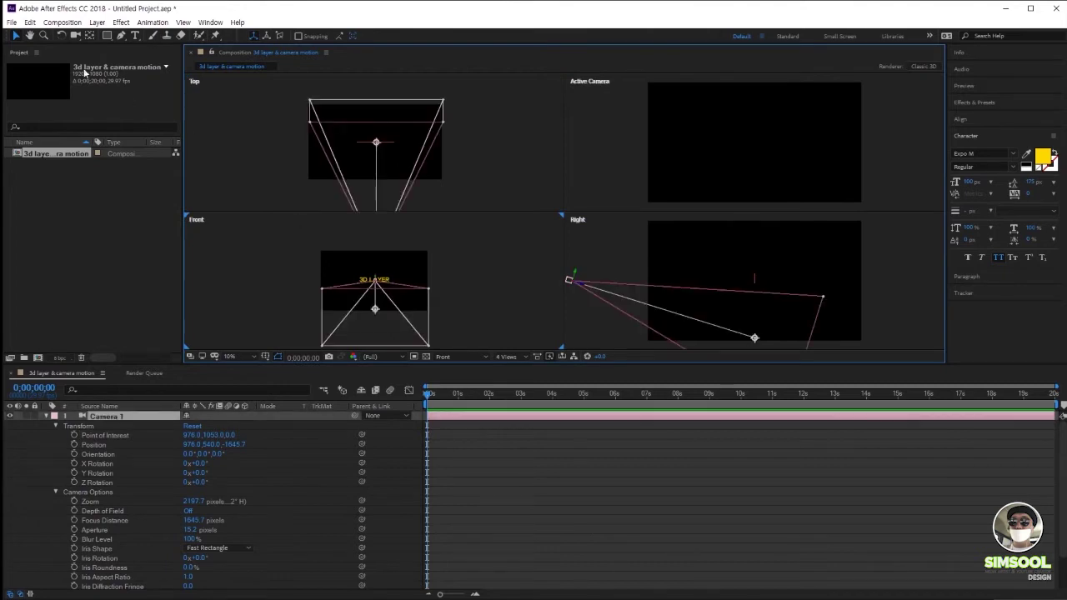
# - In the Front view, move the point of interest to about 996, -287 and the camera position to about 486, 1490
pyautogui.click(17, 38)
pyautogui.moveTo(372, 309); pyautogui.dragTo(376, 236)
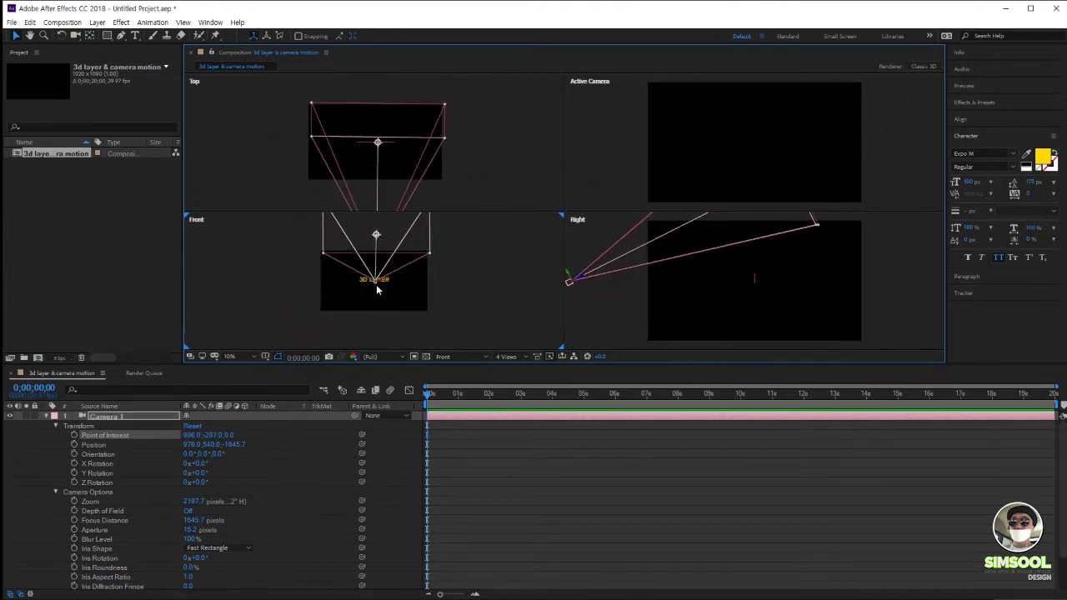
pyautogui.moveTo(378, 284); pyautogui.dragTo(349, 337)
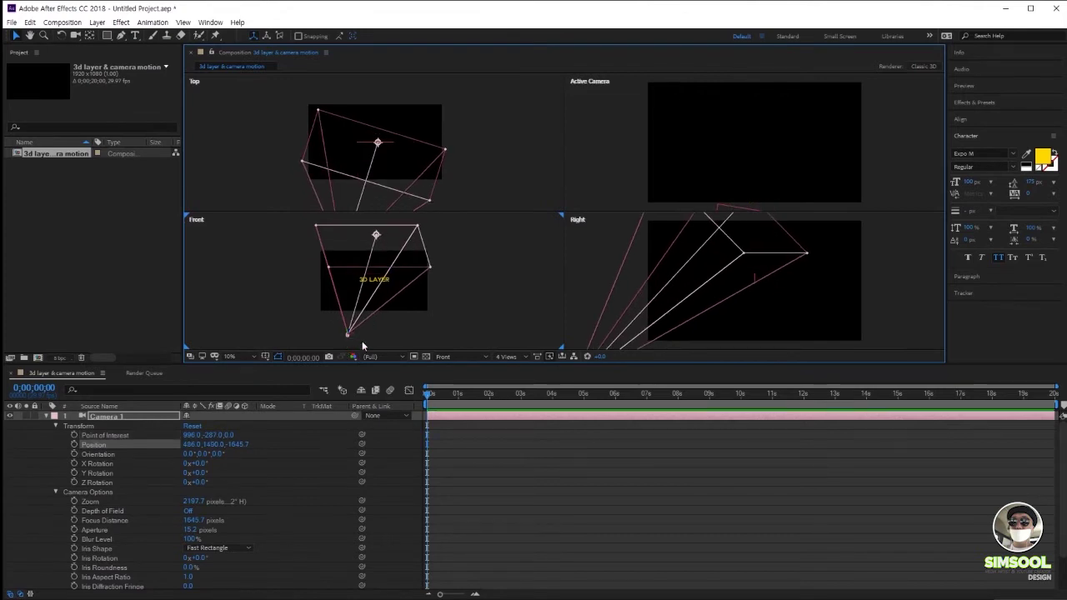
# - Reselect Camera 1 and move its point of interest in the Front view to about 946, 383, near the text
pyautogui.click(382, 242)
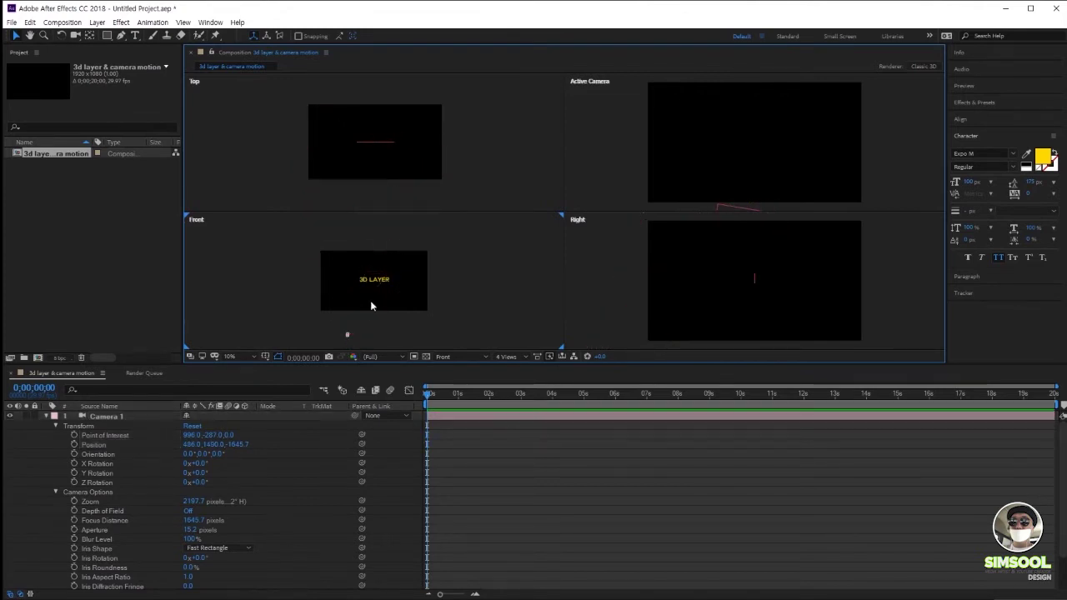
pyautogui.click(348, 335)
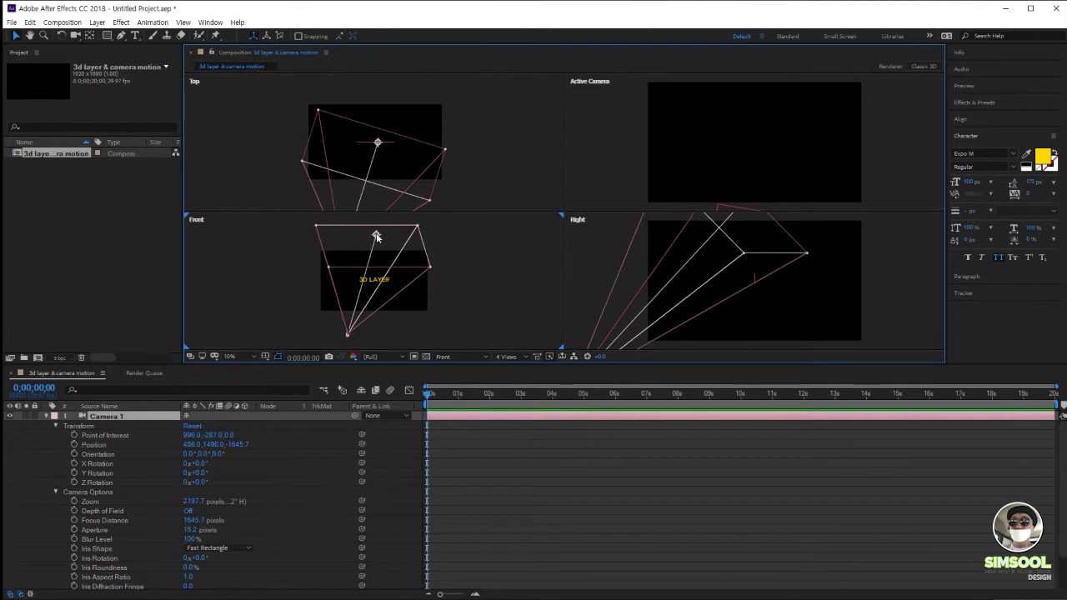
pyautogui.moveTo(376, 236); pyautogui.dragTo(374, 273)
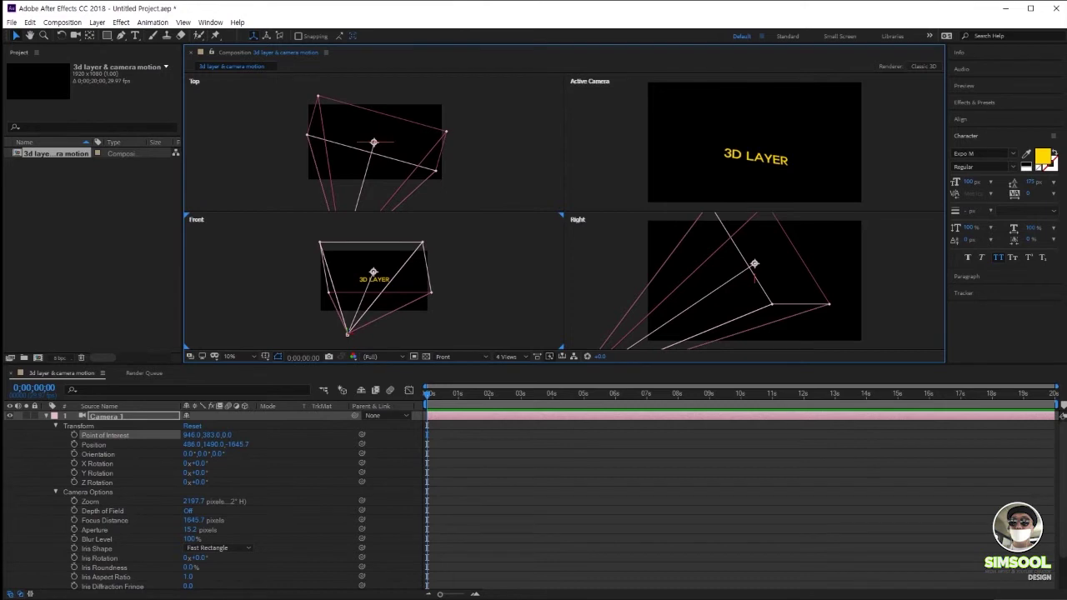
# - Delete Camera 1 and create a new Two-Node Camera with the 15mm preset
pyautogui.press('Delete')
pyautogui.rightClick(158, 464)
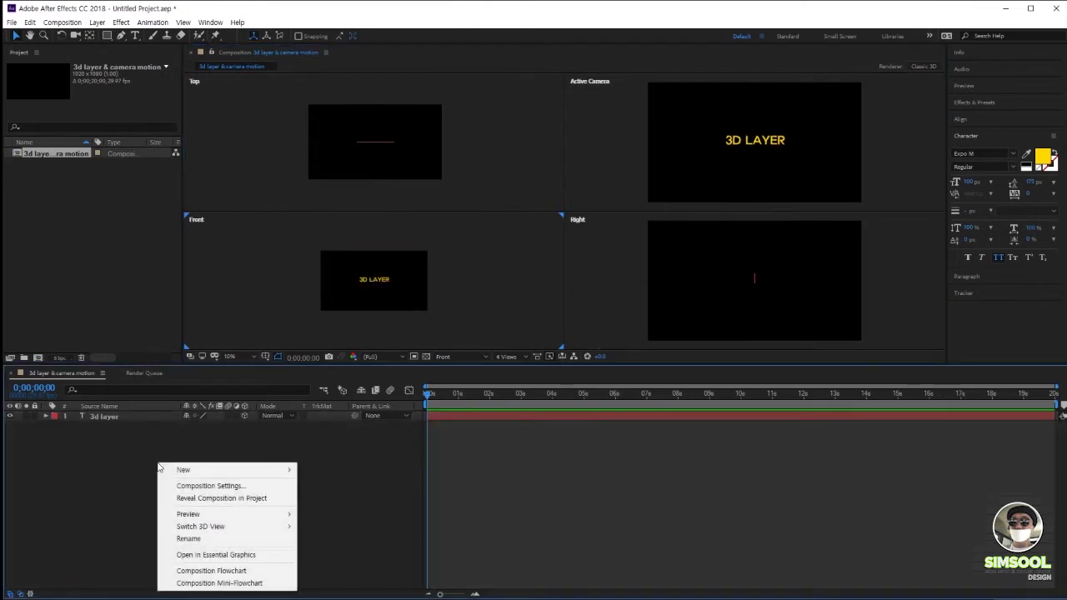
pyautogui.moveTo(188, 471)
pyautogui.click(333, 525)
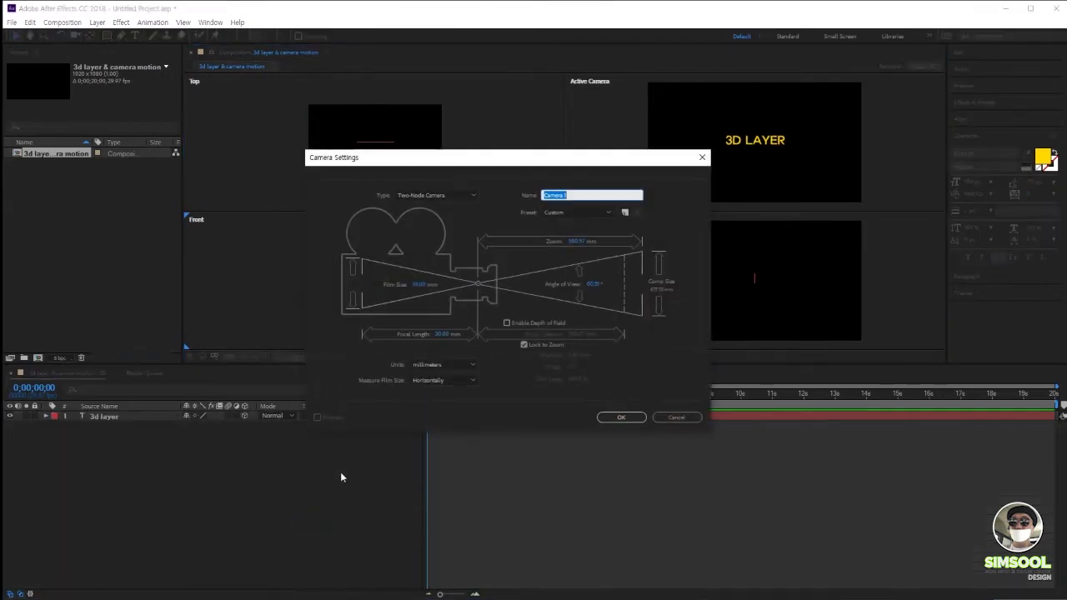
pyautogui.click(567, 212)
pyautogui.click(572, 241)
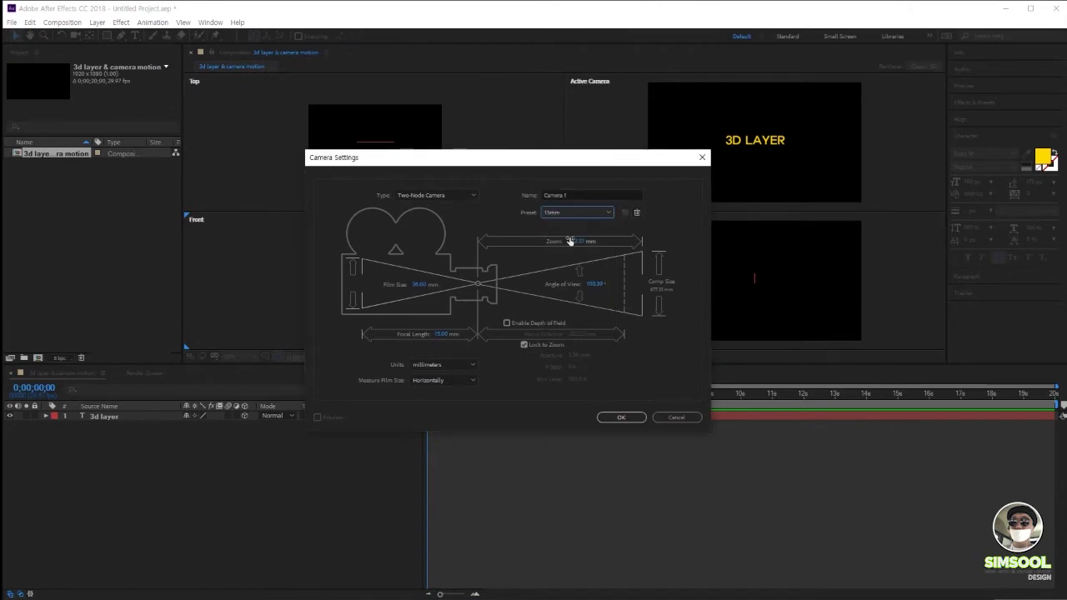
pyautogui.click(620, 417)
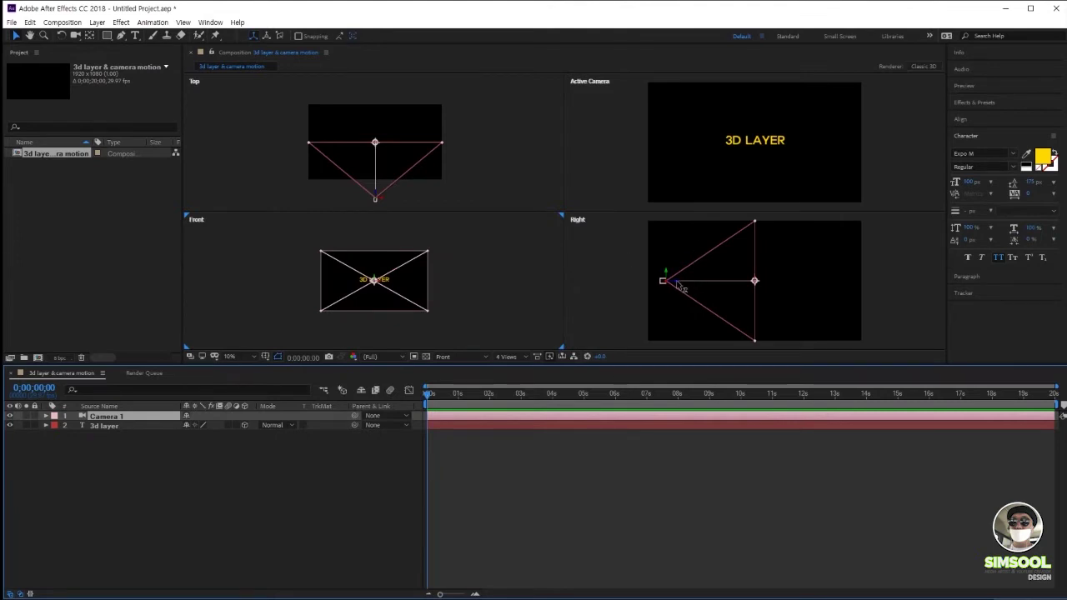
# - Open Camera 1's settings, apply the 200mm preset, and move the dialog clear of the Active Camera and Right views
pyautogui.doubleClick(112, 418)
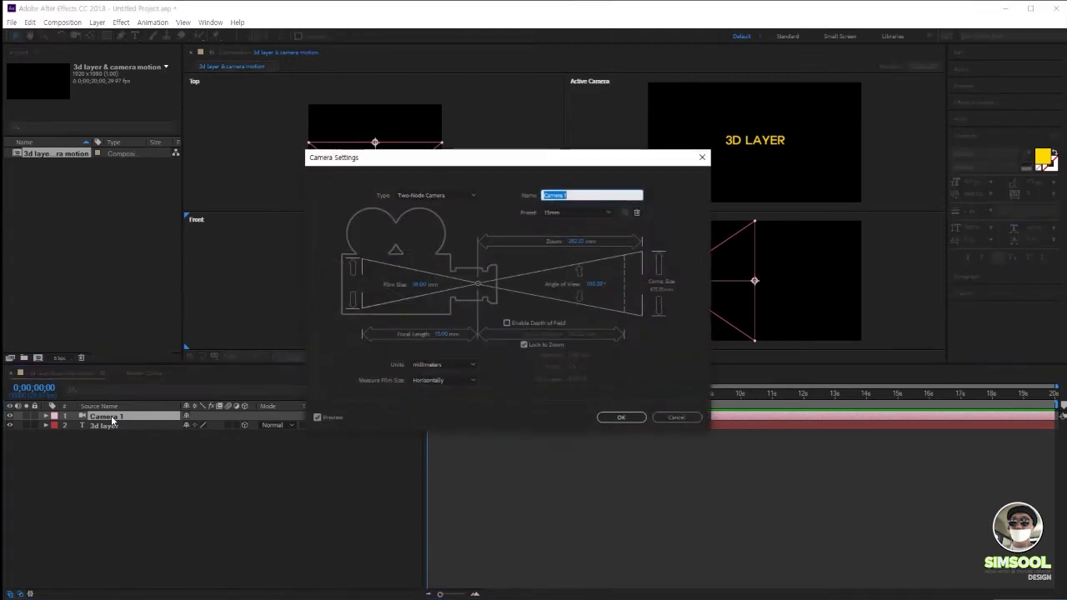
pyautogui.click(609, 212)
pyautogui.click(574, 331)
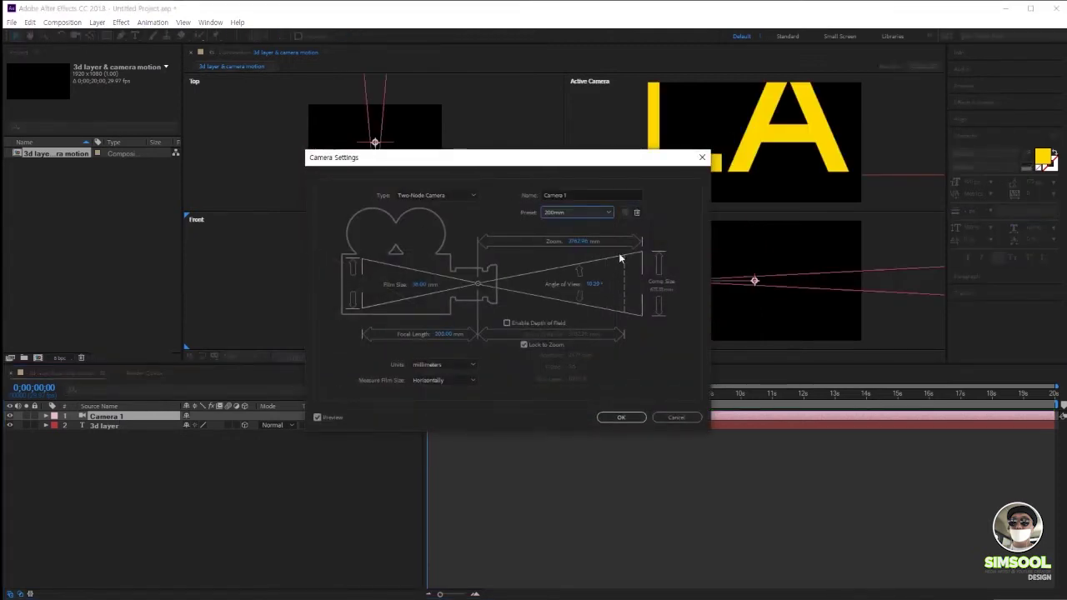
pyautogui.moveTo(617, 157); pyautogui.dragTo(370, 170)
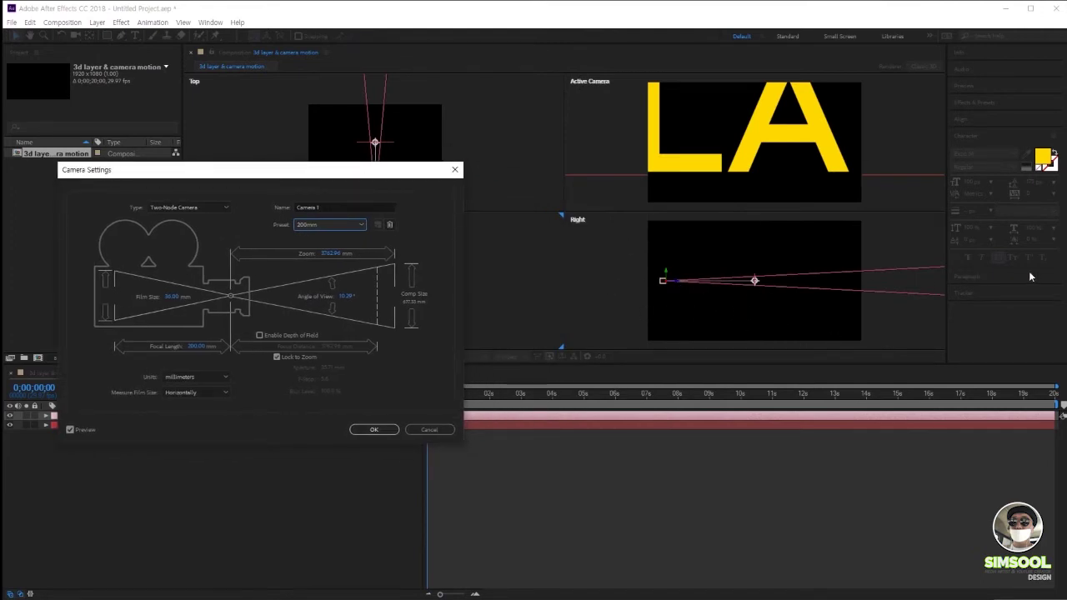
# - Compare the 15mm, 20mm, 50mm and 80mm lens presets for Camera 1, finishing with the 35mm preset
pyautogui.click(312, 225)
pyautogui.click(316, 241)
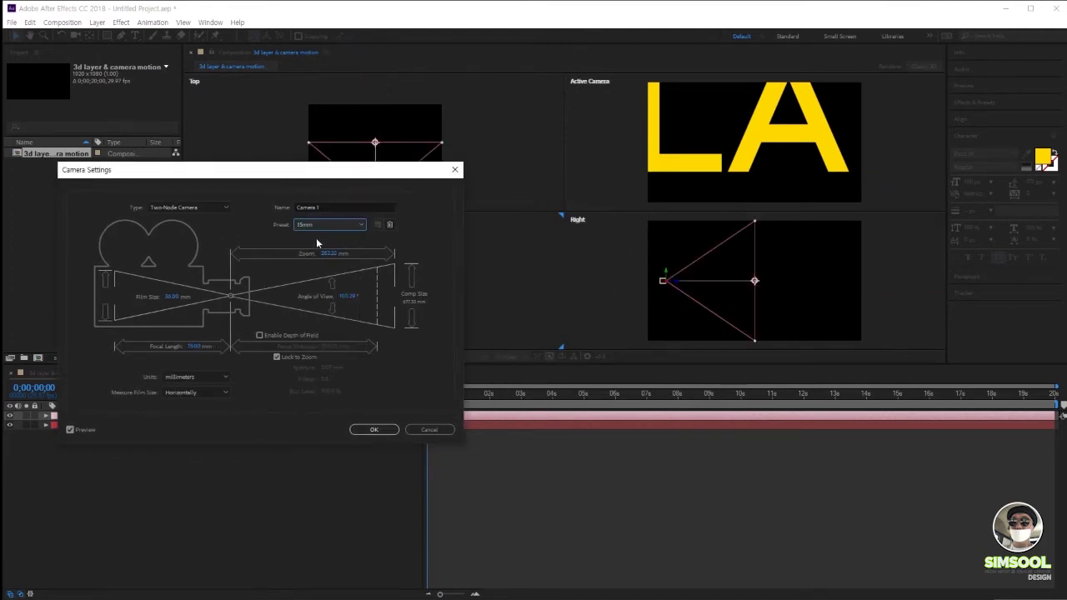
pyautogui.click(316, 225)
pyautogui.click(317, 263)
pyautogui.click(317, 225)
pyautogui.click(316, 312)
pyautogui.click(325, 223)
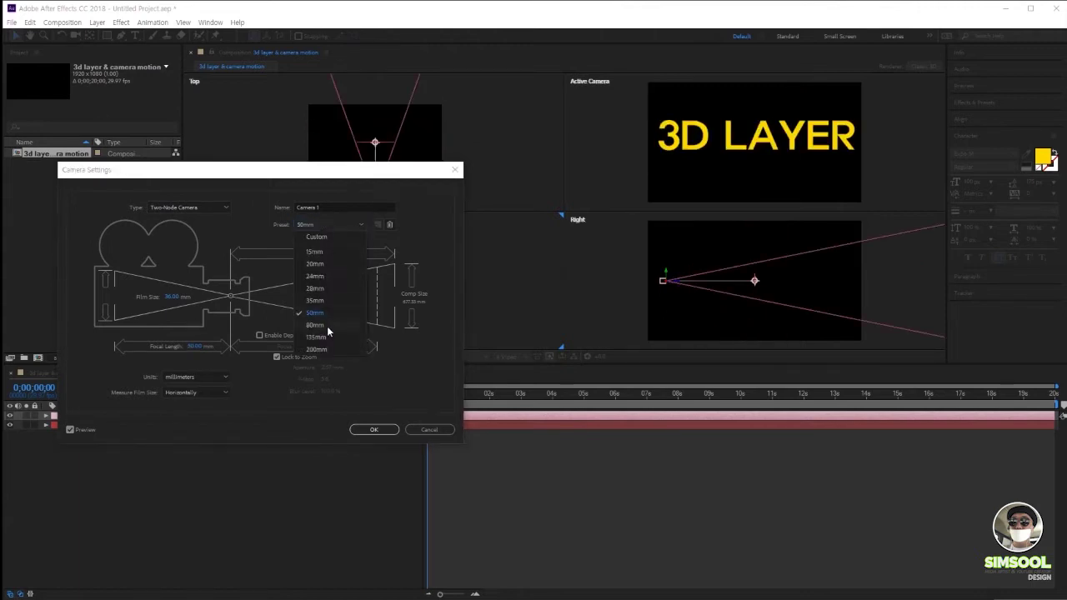
pyautogui.click(326, 325)
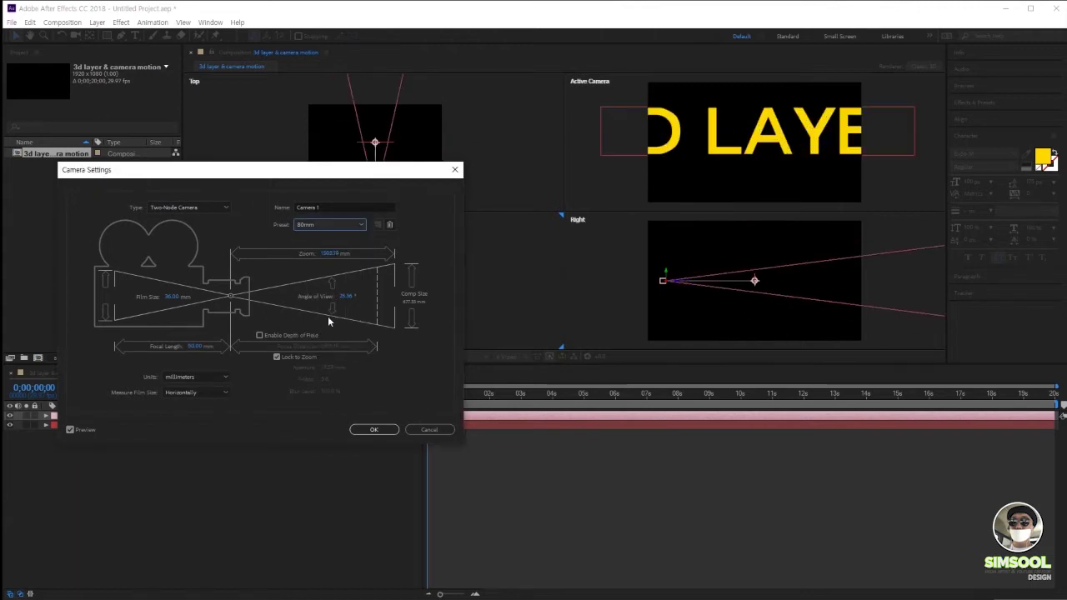
pyautogui.click(331, 225)
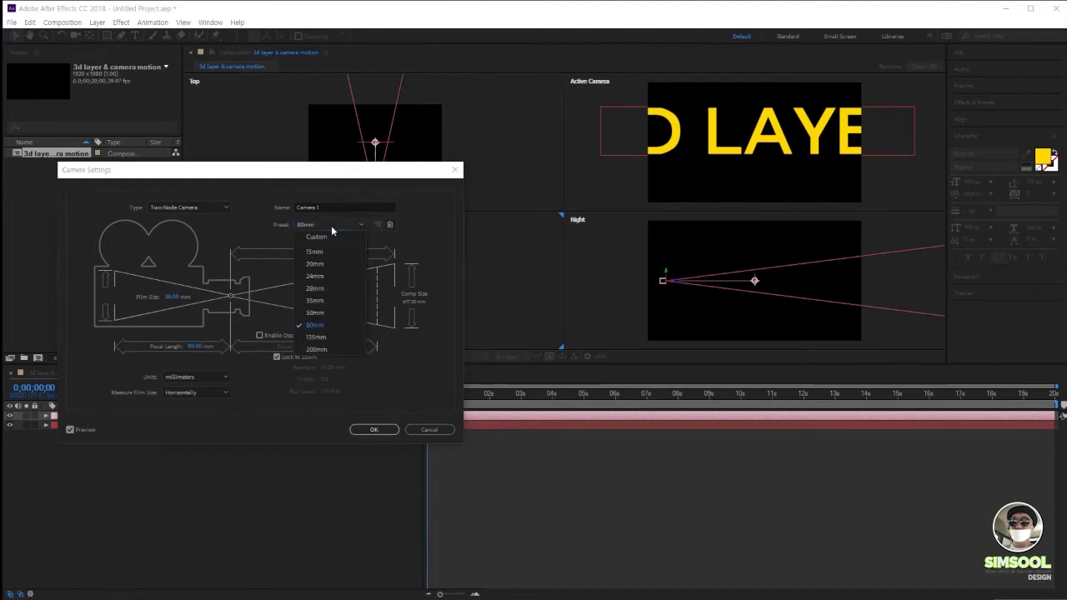
pyautogui.click(316, 301)
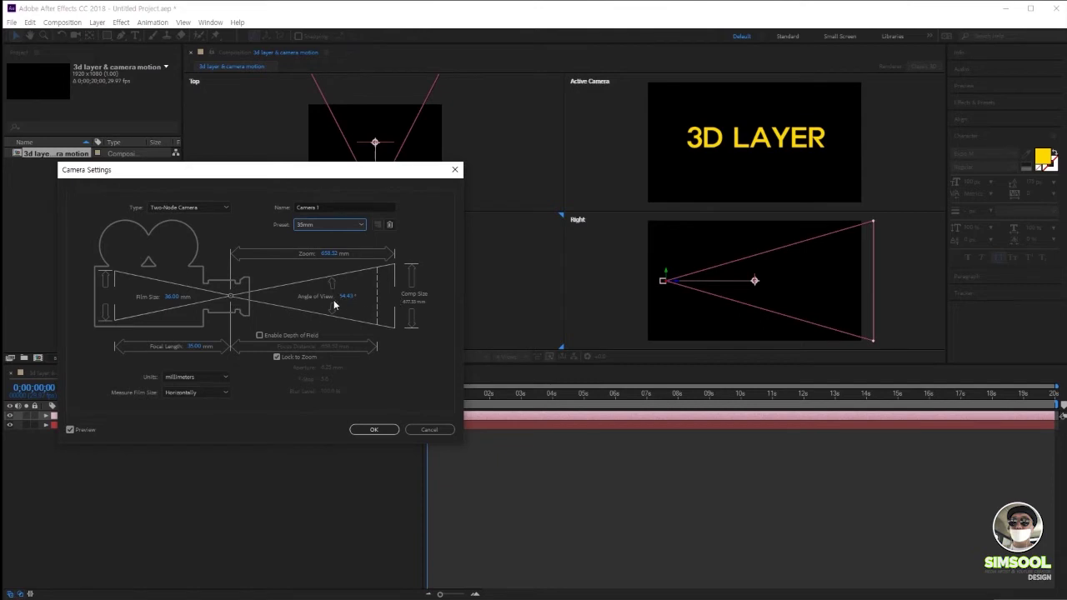
# - Try a wider custom angle of view and a zoom up to 870 mm on Camera 1, and restore the 35mm preset
pyautogui.moveTo(341, 297); pyautogui.dragTo(381, 305)
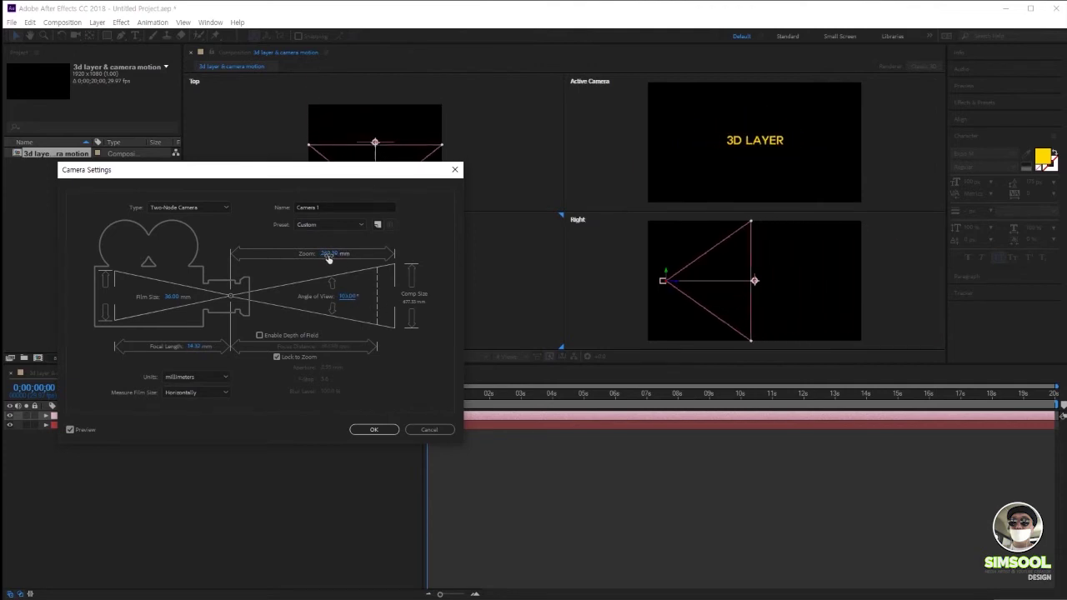
pyautogui.moveTo(328, 259); pyautogui.dragTo(491, 252)
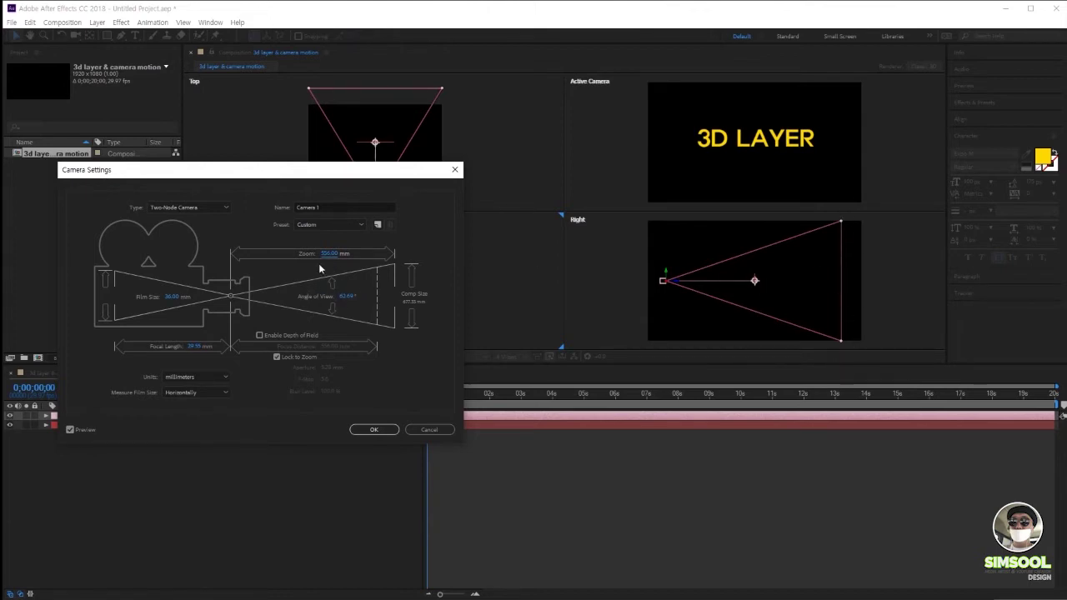
pyautogui.moveTo(327, 254); pyautogui.dragTo(768, 177)
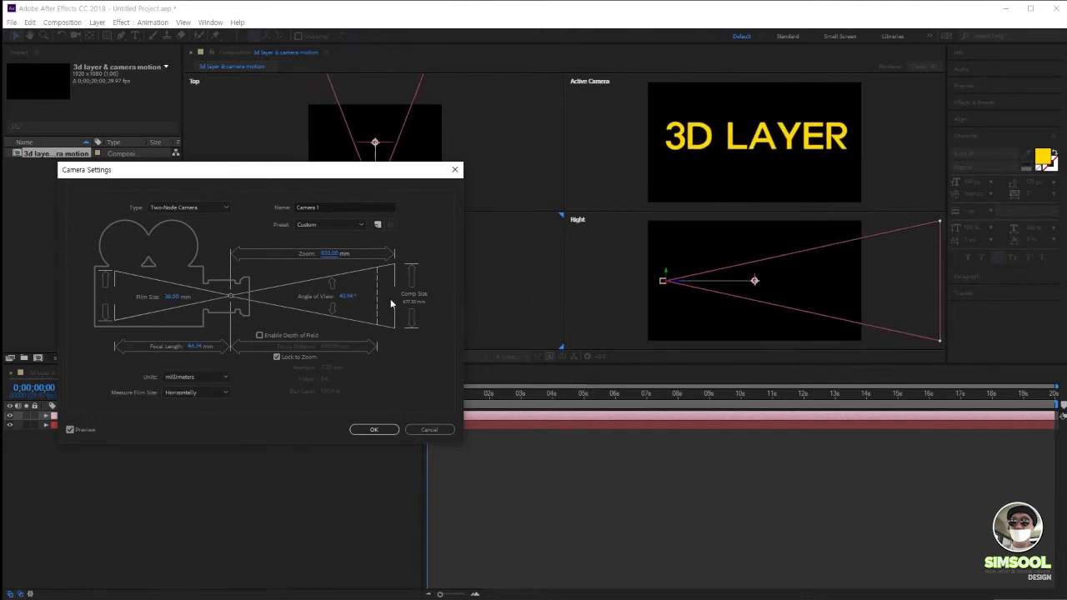
pyautogui.click(328, 226)
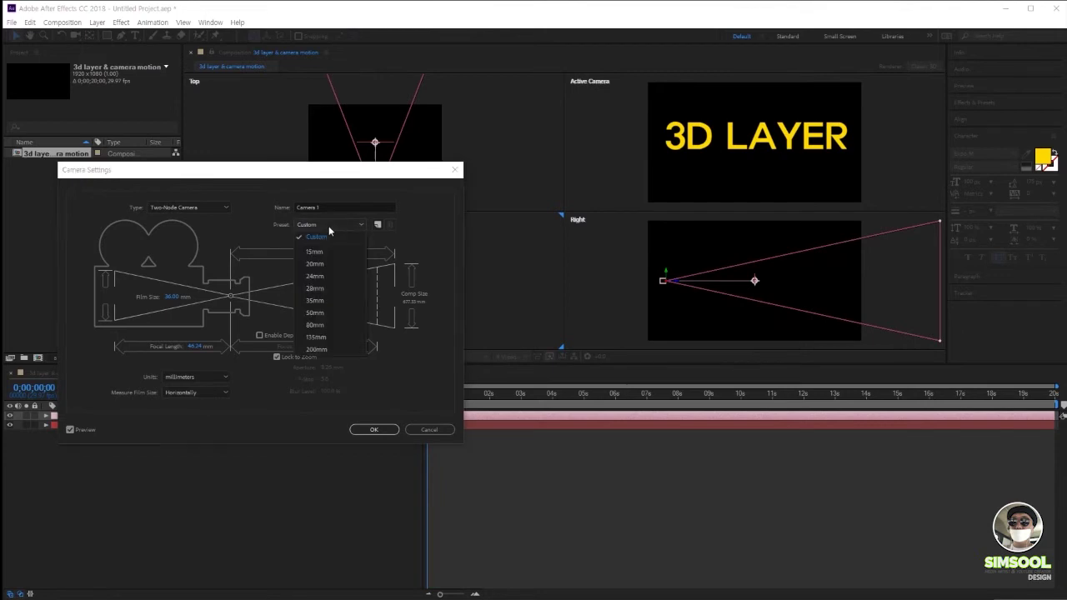
pyautogui.click(315, 302)
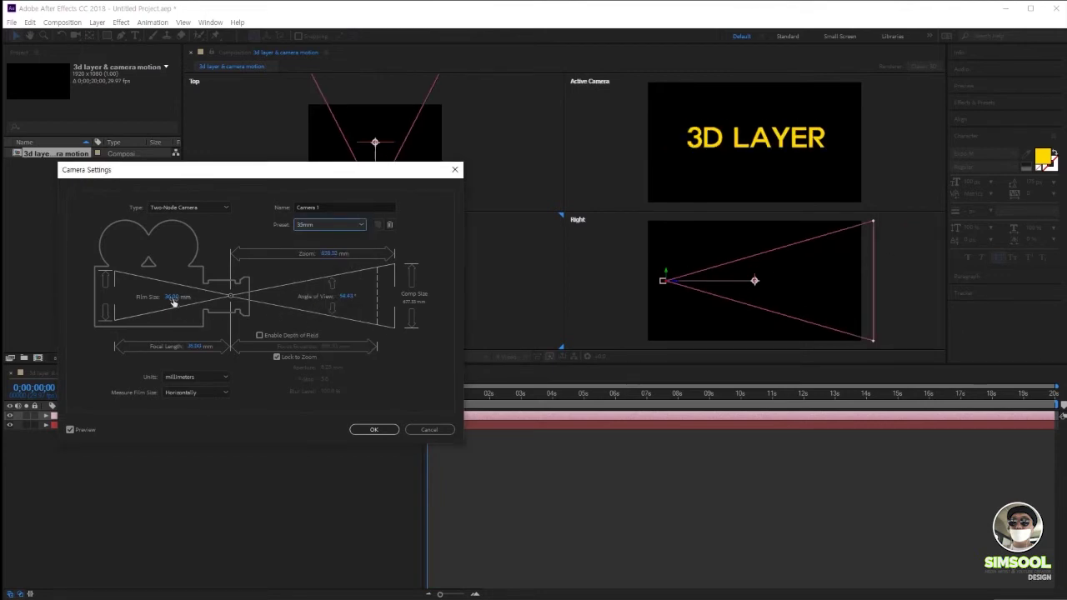
# - Set Camera 1's film size to 109 mm and focal length to 76 mm, enable depth of field, and apply the settings
pyautogui.moveTo(175, 296); pyautogui.dragTo(213, 301)
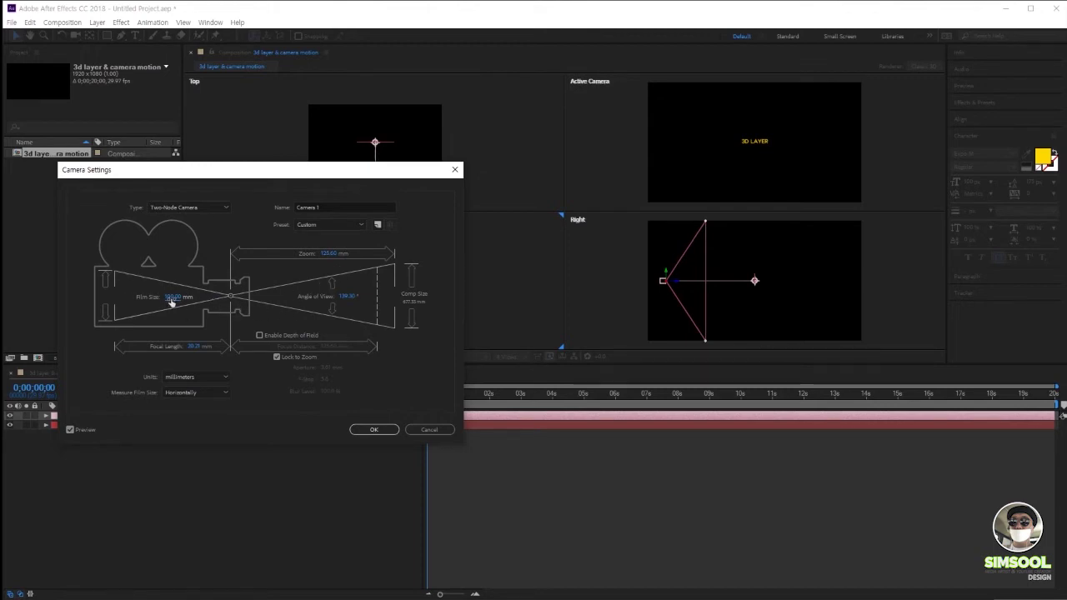
pyautogui.moveTo(195, 350); pyautogui.dragTo(221, 348)
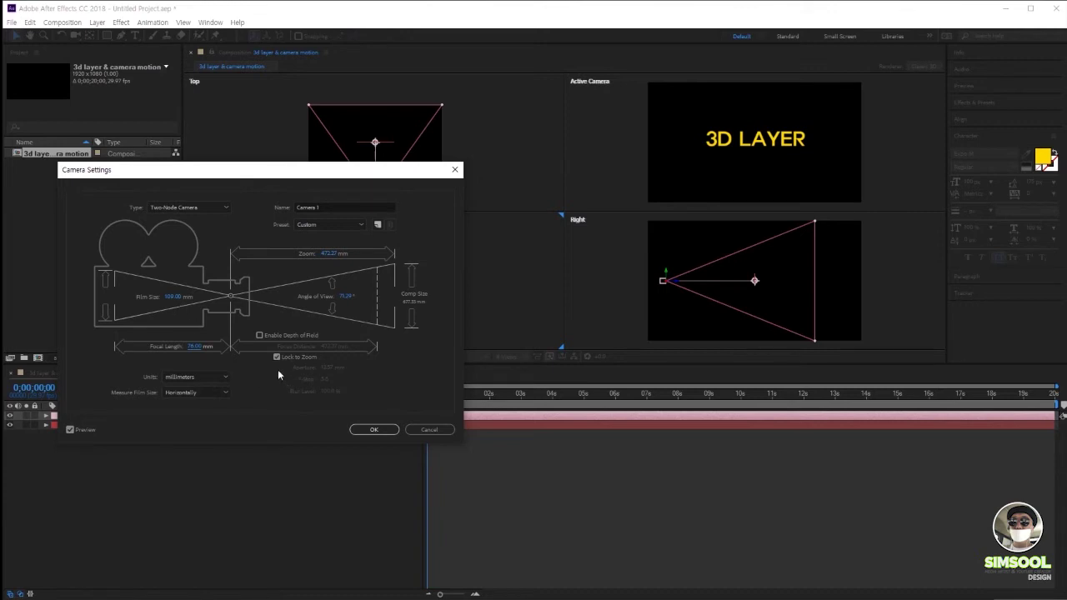
pyautogui.moveTo(271, 178); pyautogui.dragTo(335, 176)
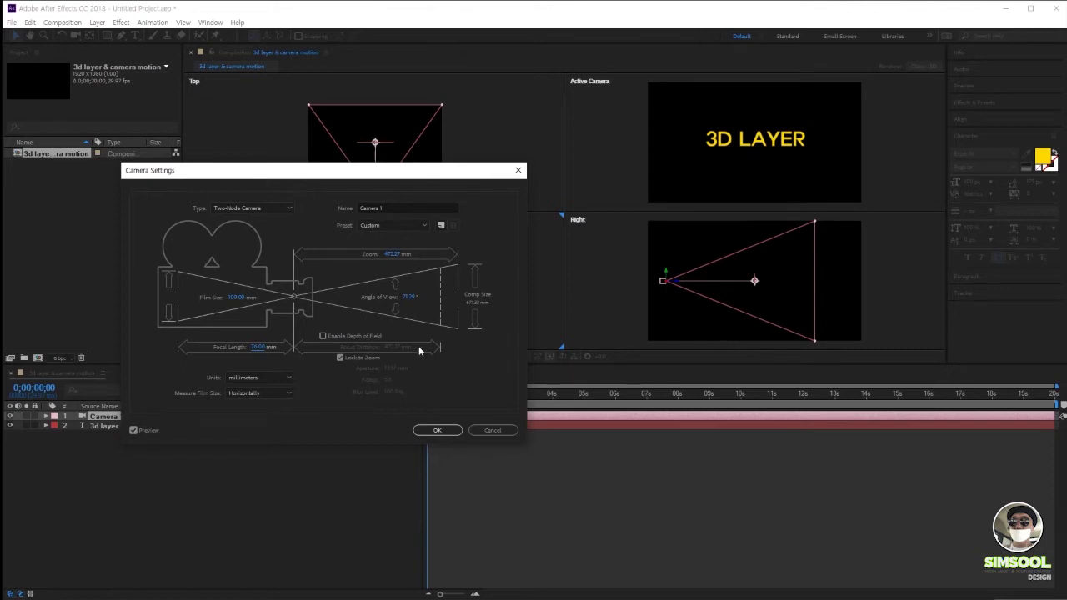
pyautogui.click(333, 337)
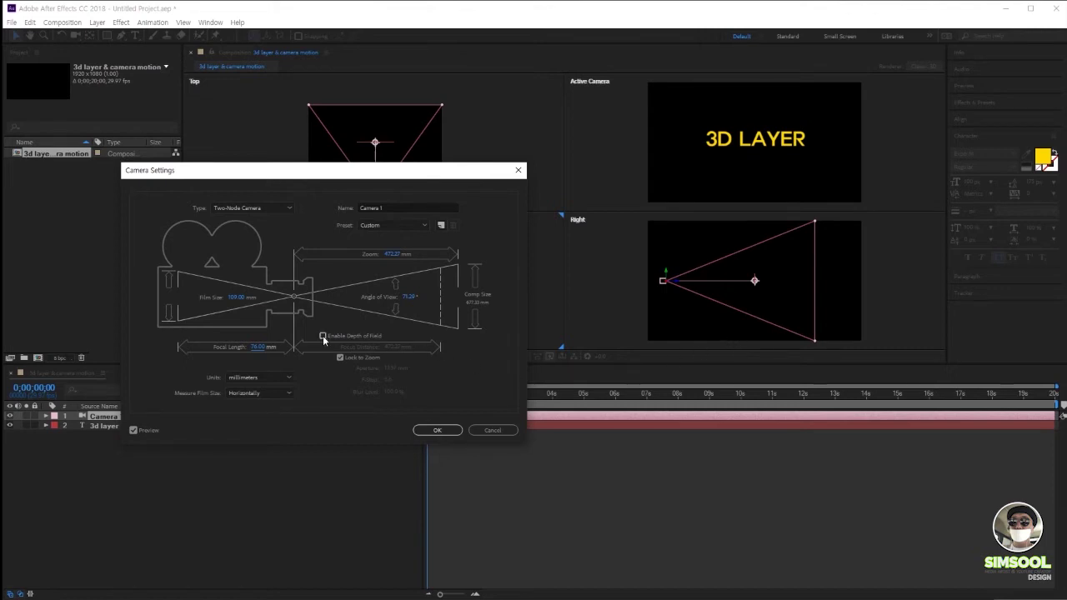
pyautogui.click(430, 429)
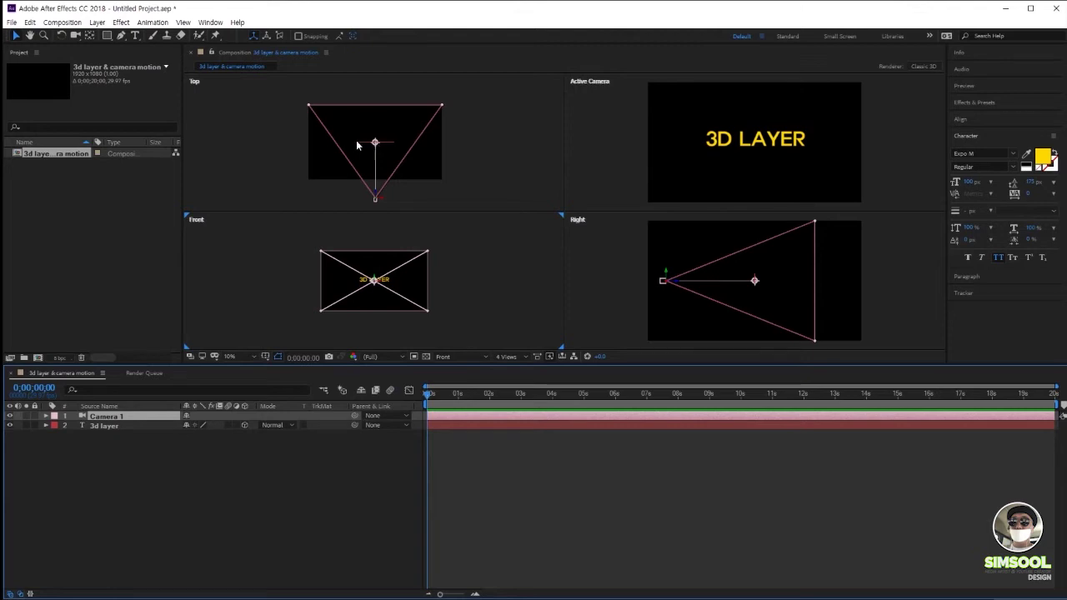
# - Expand Camera 1's Camera Options and examine the Depth of Field setting there and in Camera Settings
pyautogui.click(47, 417)
pyautogui.click(55, 435)
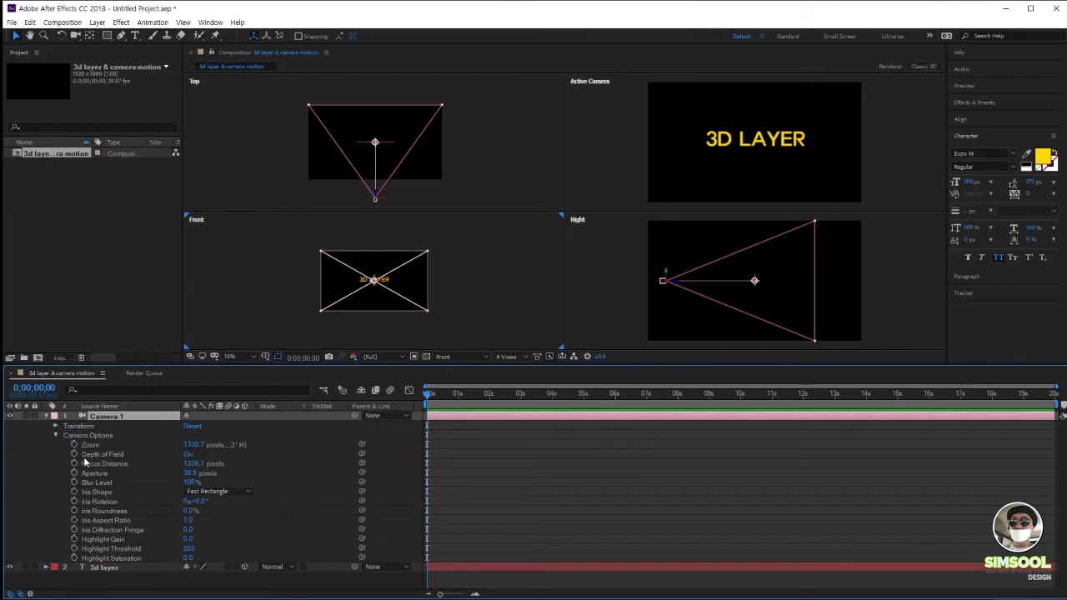
pyautogui.click(188, 454)
pyautogui.doubleClick(111, 417)
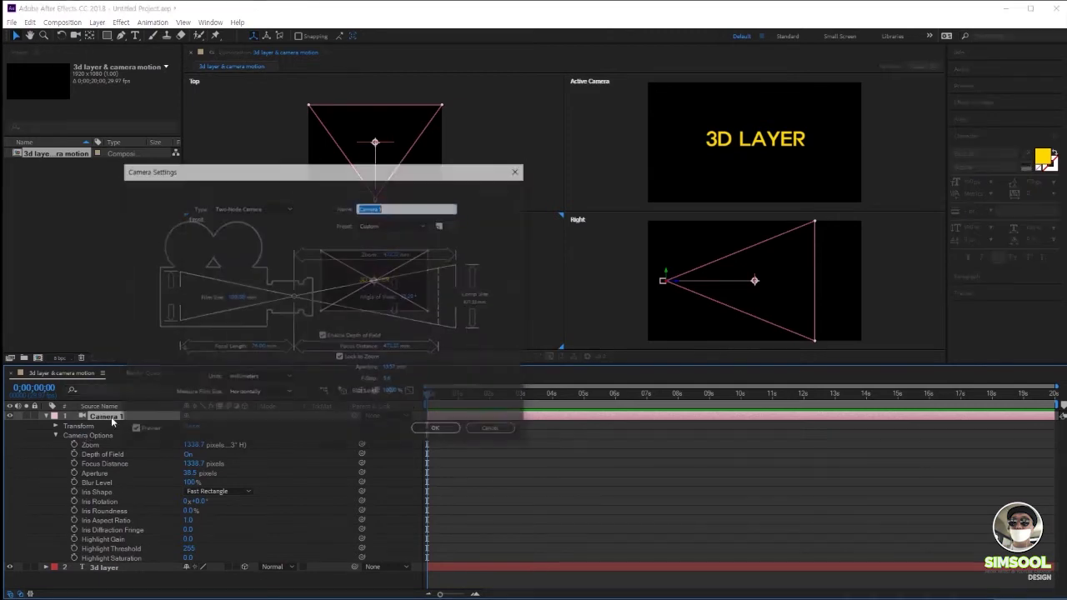
pyautogui.click(436, 431)
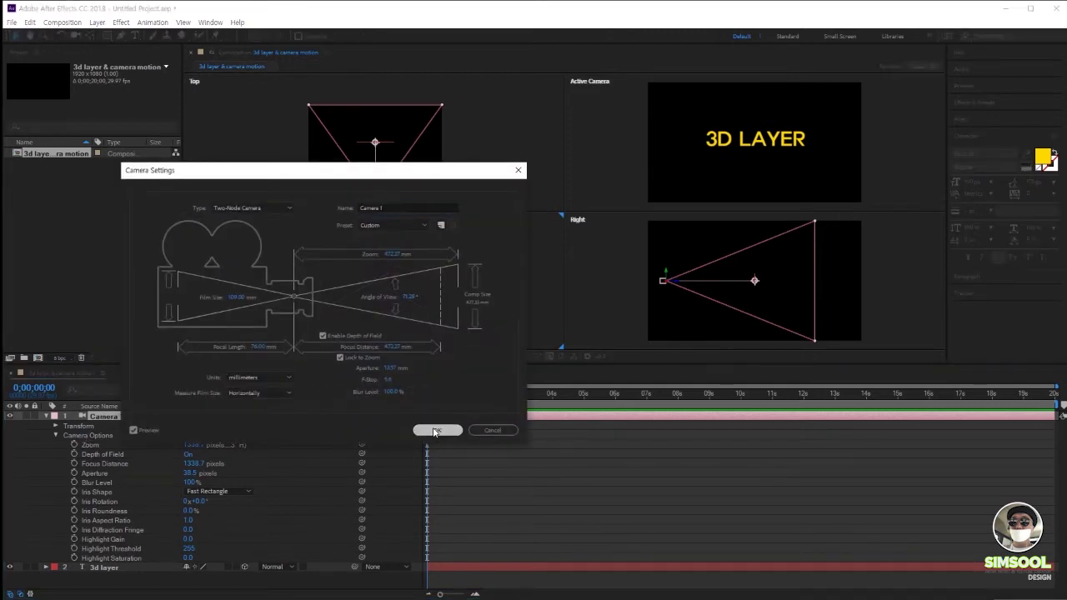
pyautogui.click(56, 436)
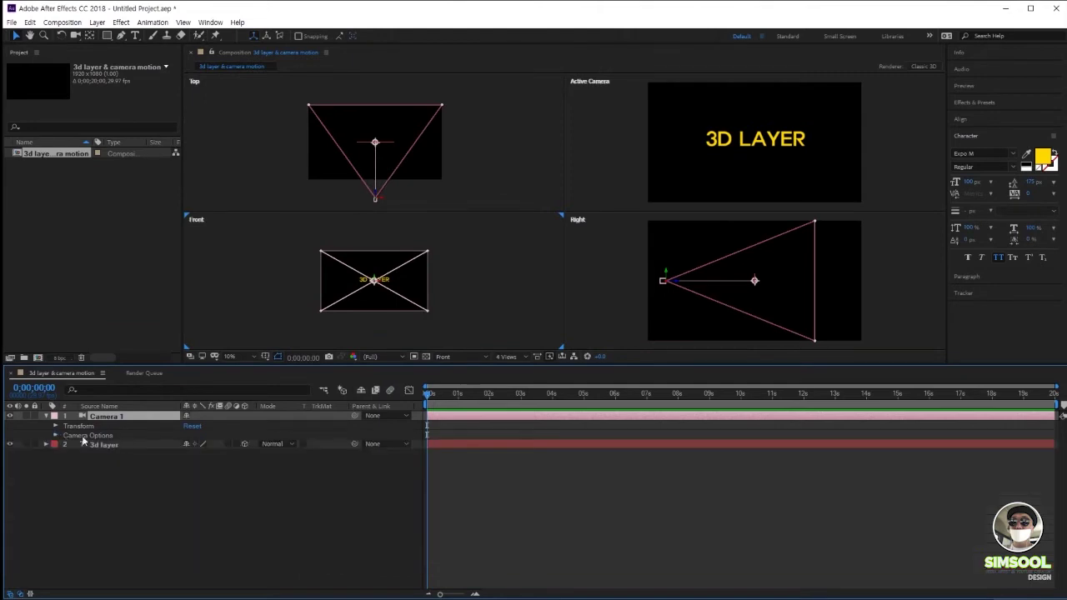
pyautogui.click(80, 437)
pyautogui.click(56, 436)
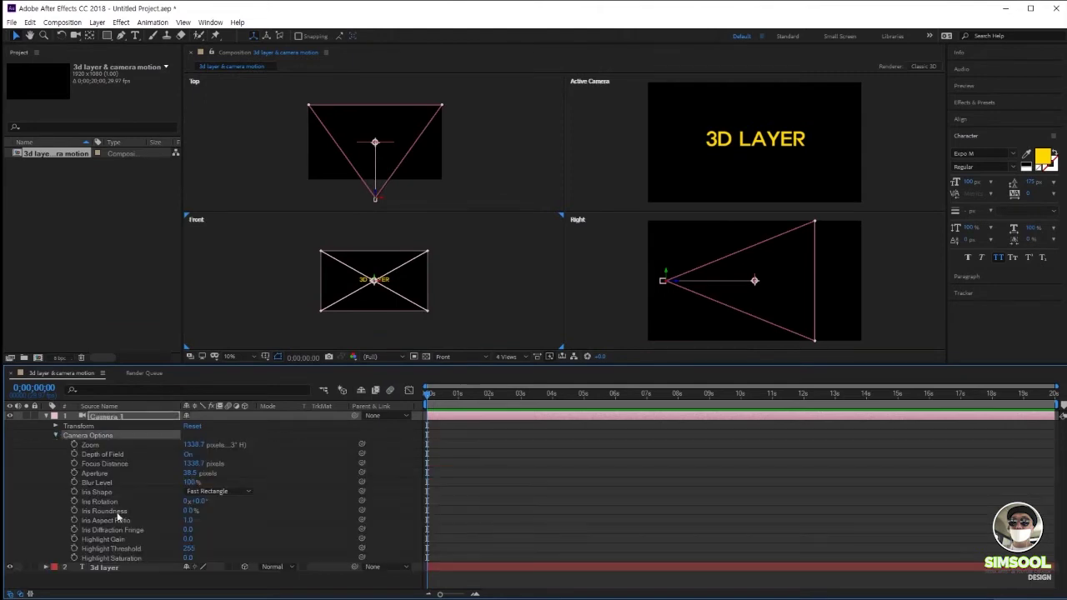
pyautogui.click(189, 455)
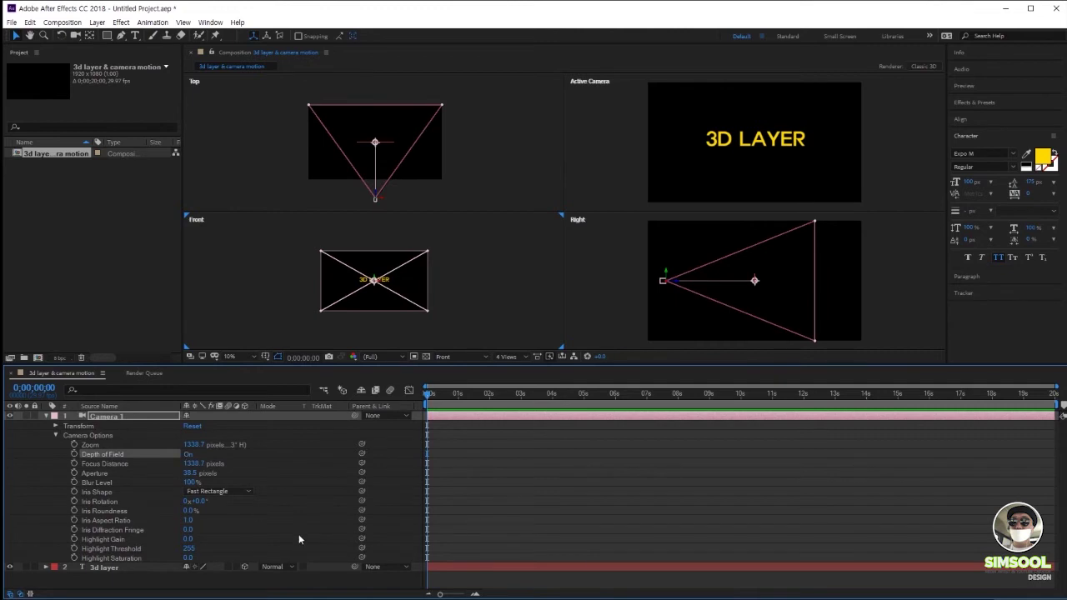
# - Set Camera 1's focus distance to about 809 pixels, aperture to 265 pixels and blur level to 443%
pyautogui.moveTo(193, 464); pyautogui.dragTo(9, 469)
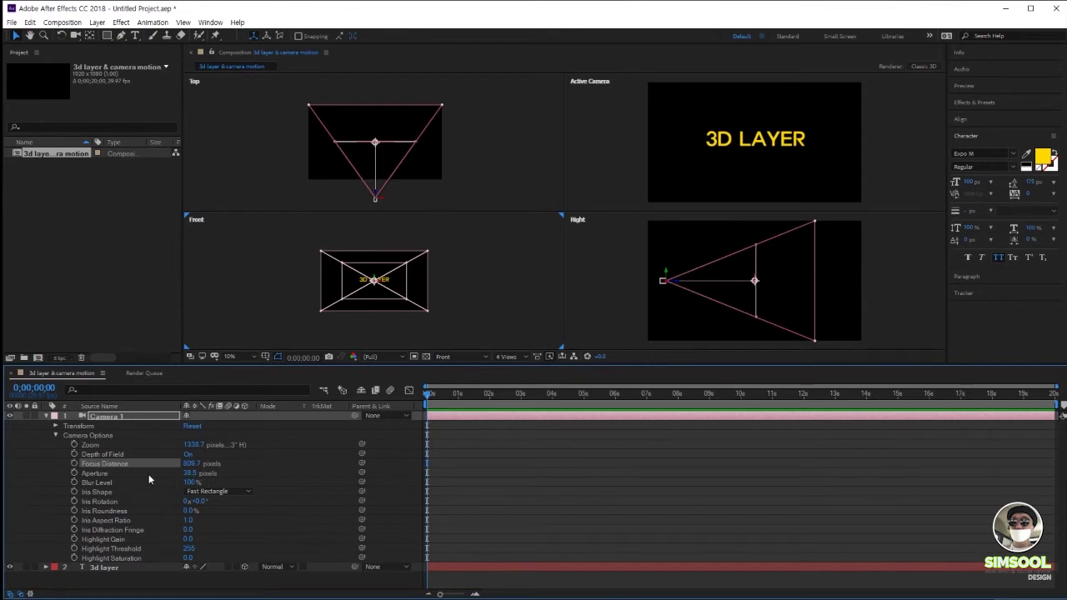
pyautogui.moveTo(191, 474); pyautogui.dragTo(292, 476)
pyautogui.moveTo(193, 484); pyautogui.dragTo(392, 489)
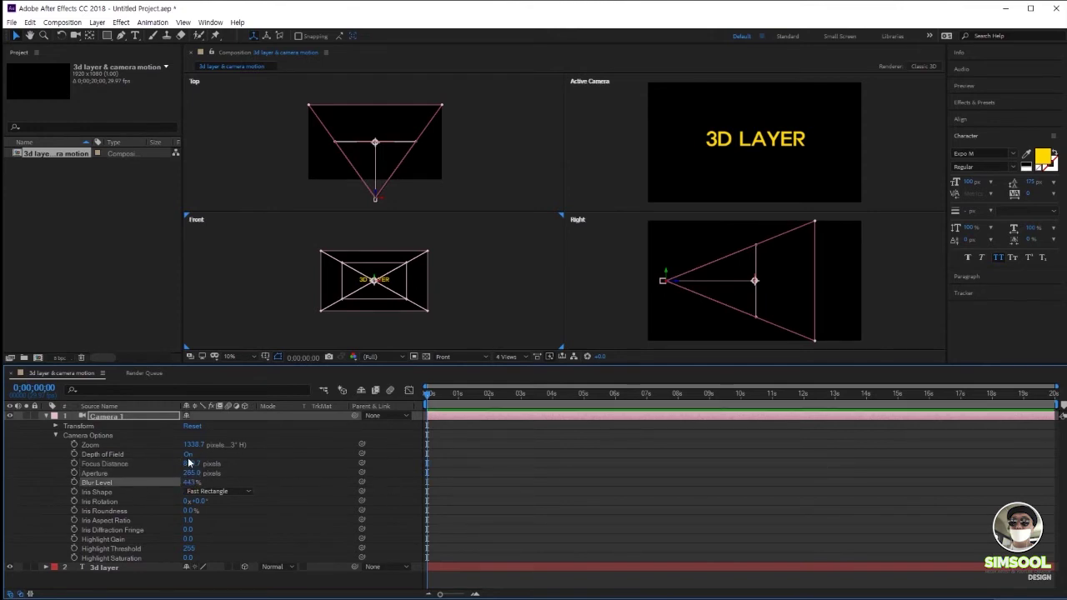
# - Try focus distances of about 769 and 934 pixels on Camera 1, and reduce its blur level to about 399%
pyautogui.moveTo(191, 465); pyautogui.dragTo(166, 477)
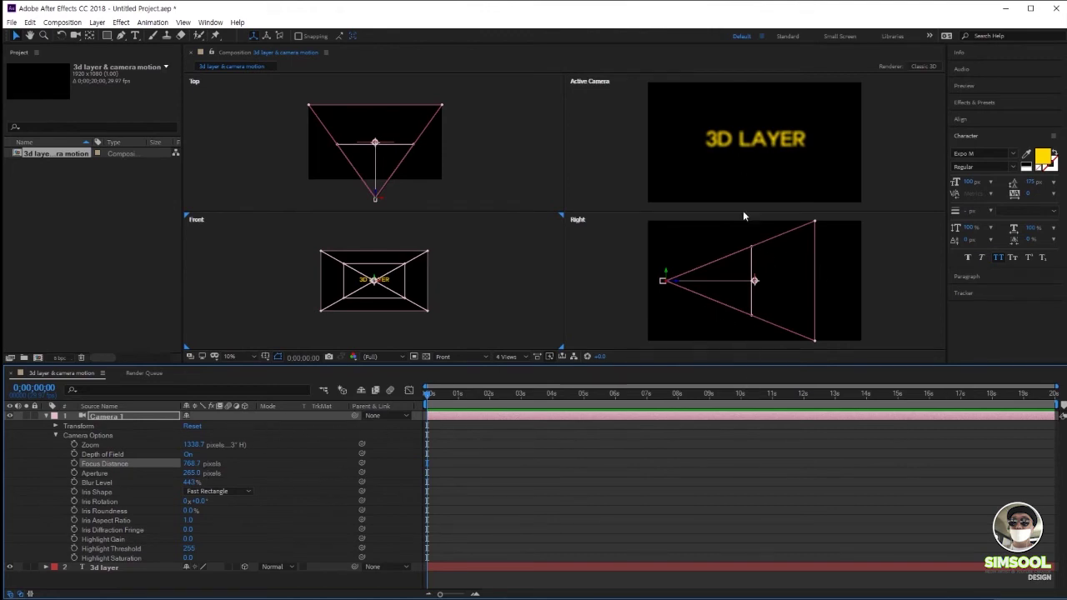
pyautogui.moveTo(192, 463); pyautogui.dragTo(293, 472)
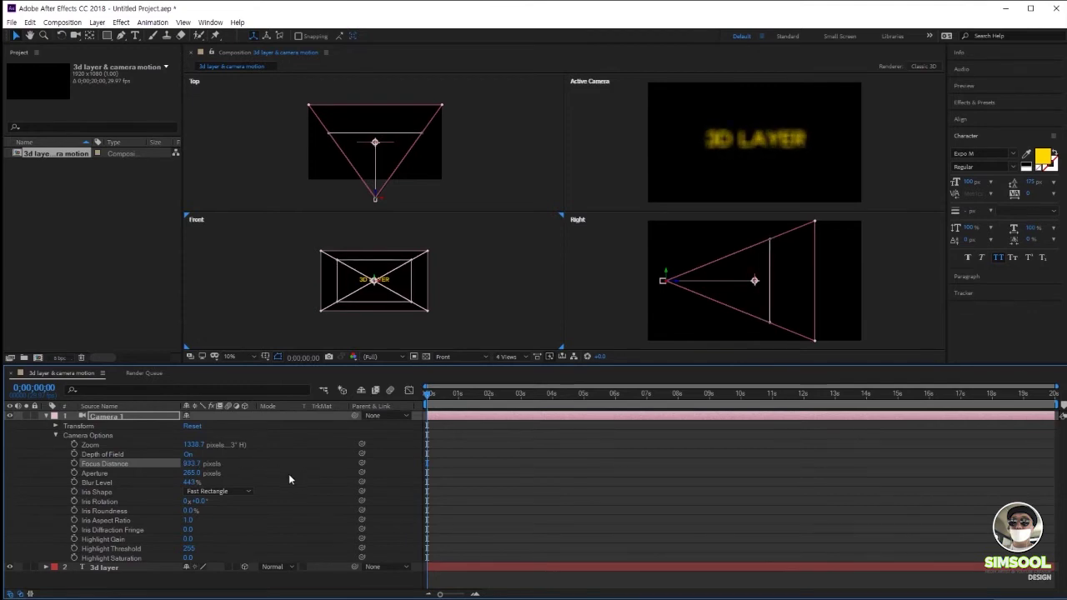
pyautogui.moveTo(190, 484); pyautogui.dragTo(149, 494)
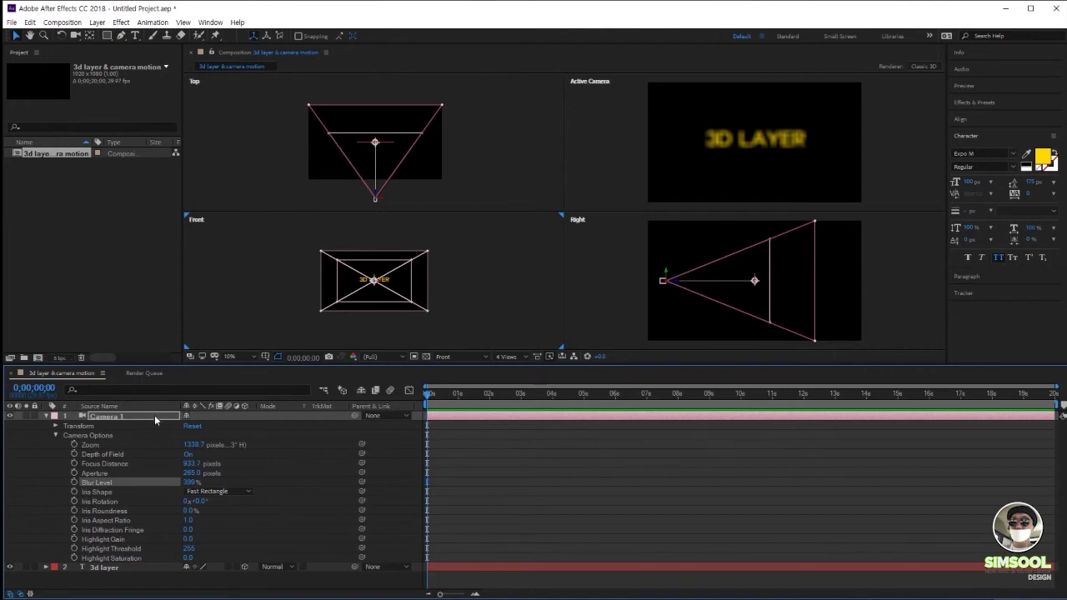
# - Try an iris rotation of about 17° on Camera 1, undo it, and toggle depth of field off and on to compare
pyautogui.moveTo(193, 501); pyautogui.dragTo(284, 511)
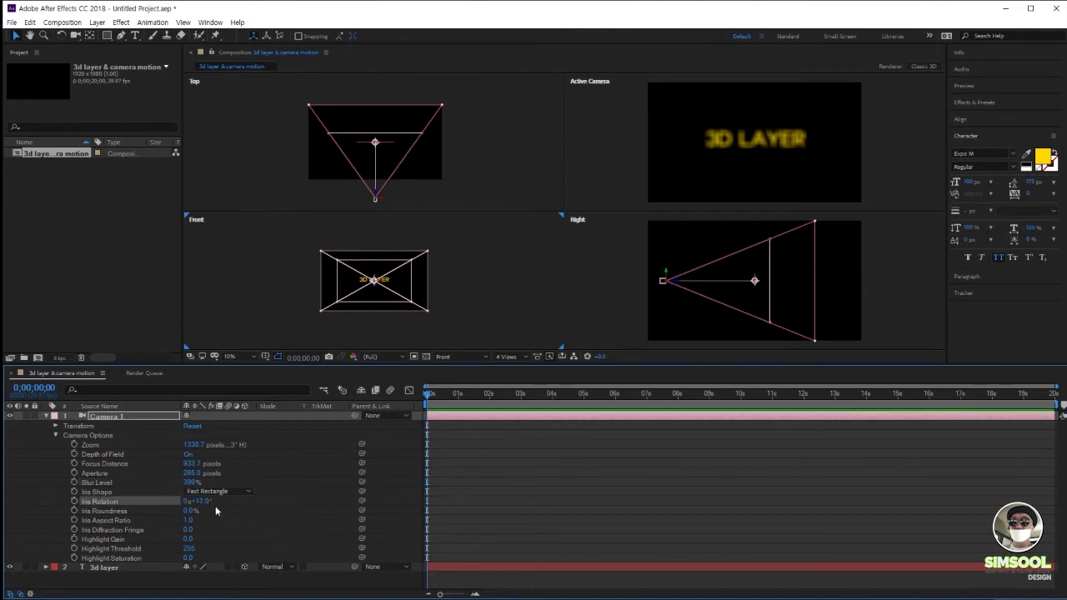
pyautogui.hotkey('ctrl', 'z')
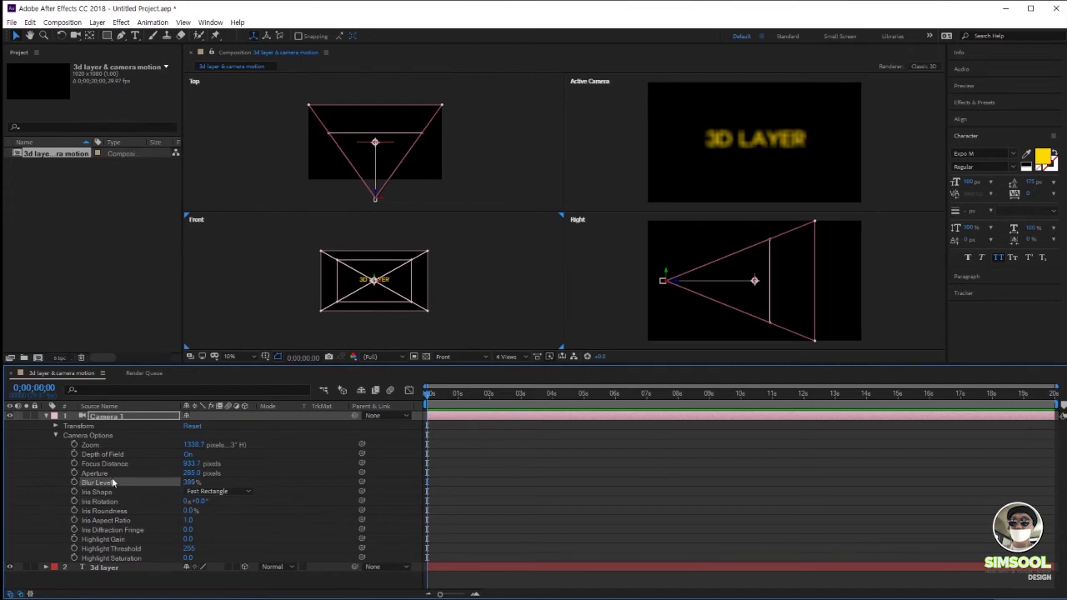
pyautogui.click(188, 455)
pyautogui.click(187, 455)
pyautogui.click(188, 455)
pyautogui.click(188, 455)
pyautogui.click(188, 455)
pyautogui.click(187, 455)
# - Set Camera 1's focus distance to about 773 pixels and its aperture to about 359 pixels
pyautogui.click(104, 463)
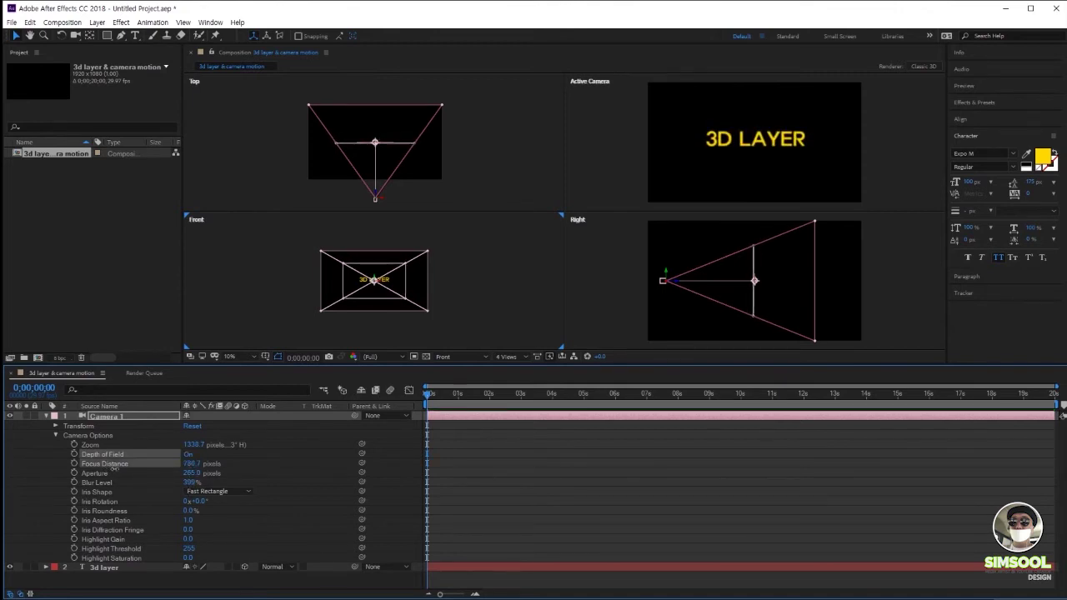
pyautogui.moveTo(115, 469)
pyautogui.mouseDown()
pyautogui.moveTo(615, 476)
pyautogui.moveTo(17, 484)
pyautogui.moveTo(110, 486)
pyautogui.moveTo(117, 461)
pyautogui.mouseUp()
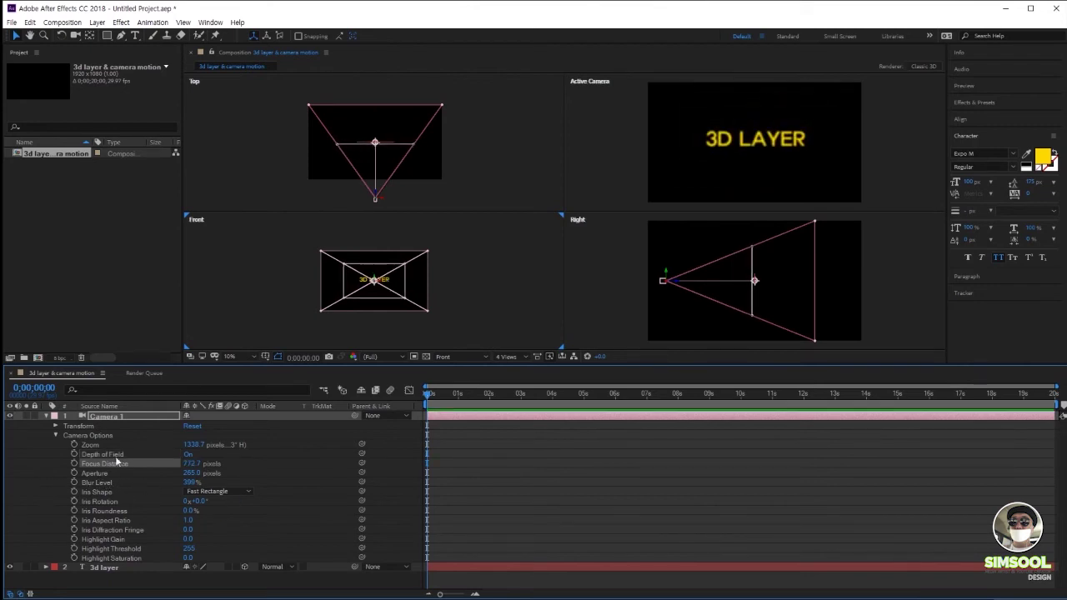
pyautogui.click(94, 474)
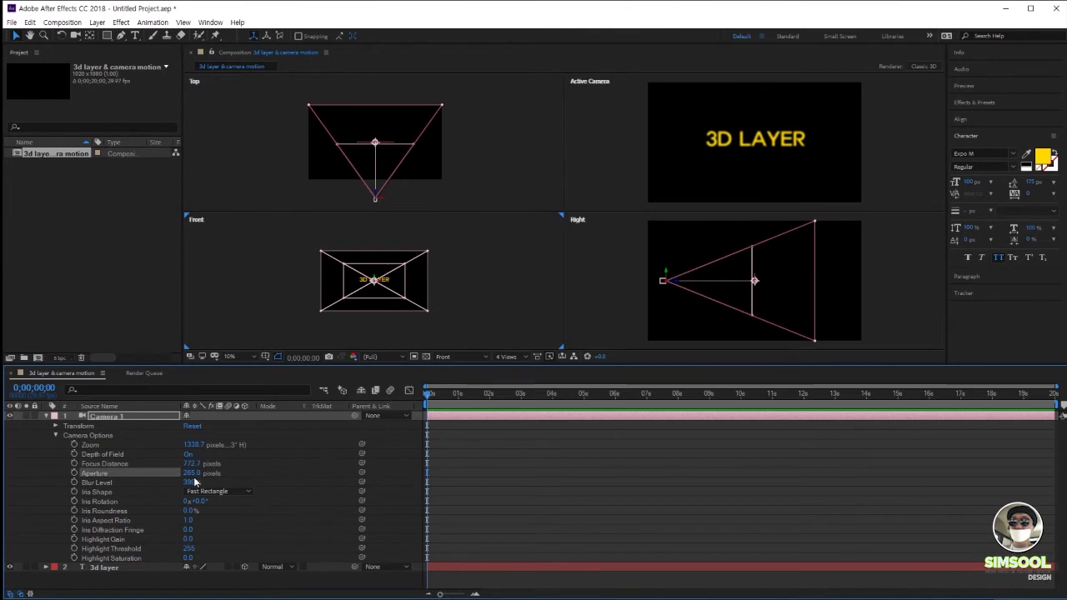
pyautogui.moveTo(192, 473); pyautogui.dragTo(259, 490)
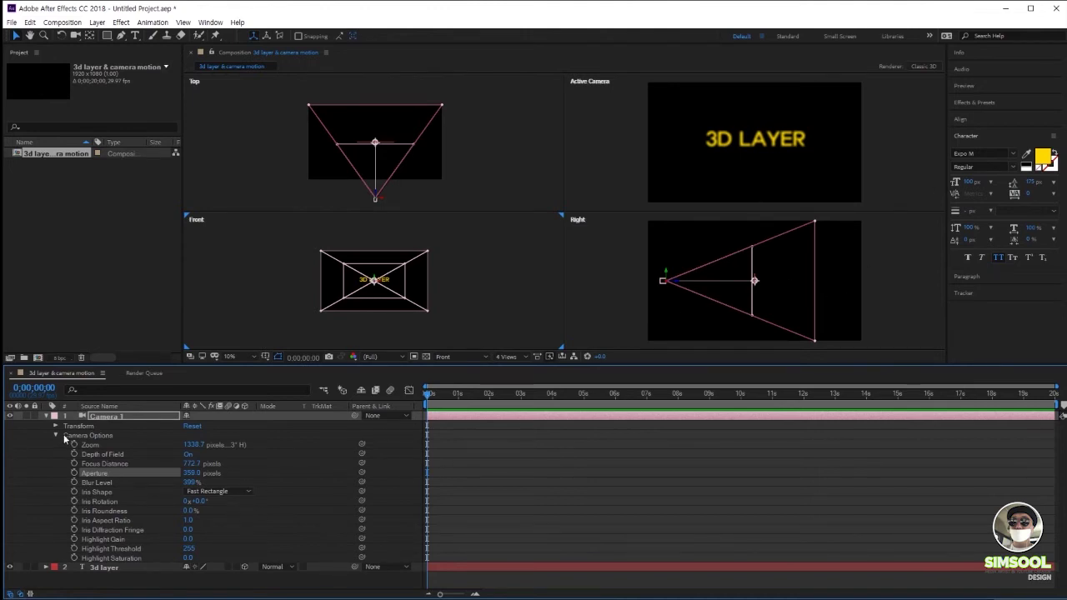
# - Collapse Camera 1's properties and duplicate the 3d layer text layer, making the copy's text editable
pyautogui.click(45, 415)
pyautogui.click(94, 480)
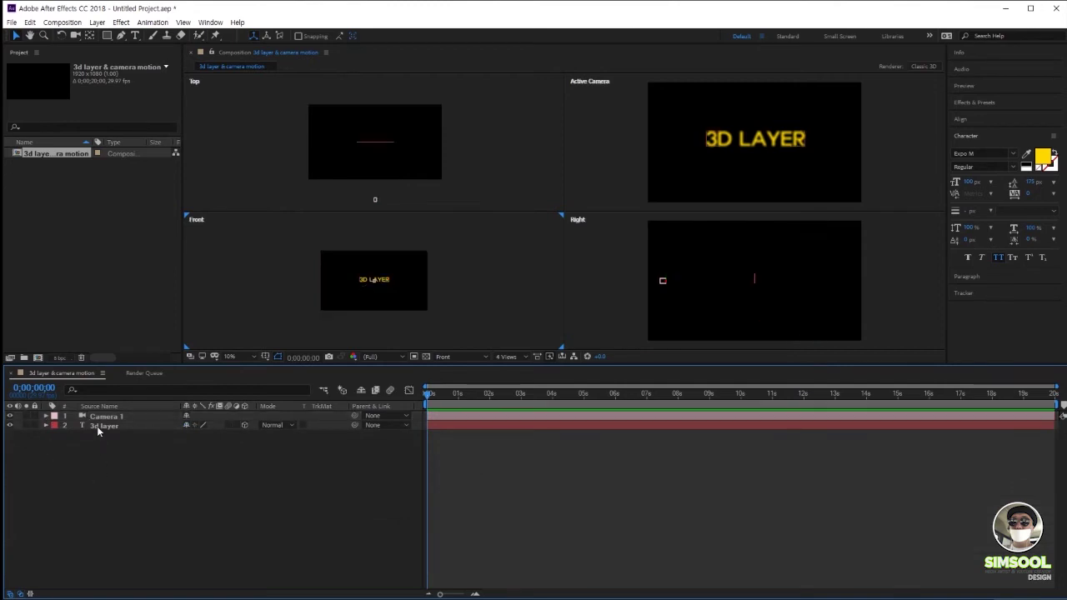
pyautogui.click(97, 425)
pyautogui.click(98, 431)
pyautogui.click(108, 427)
pyautogui.hotkey('ctrl', 'd')
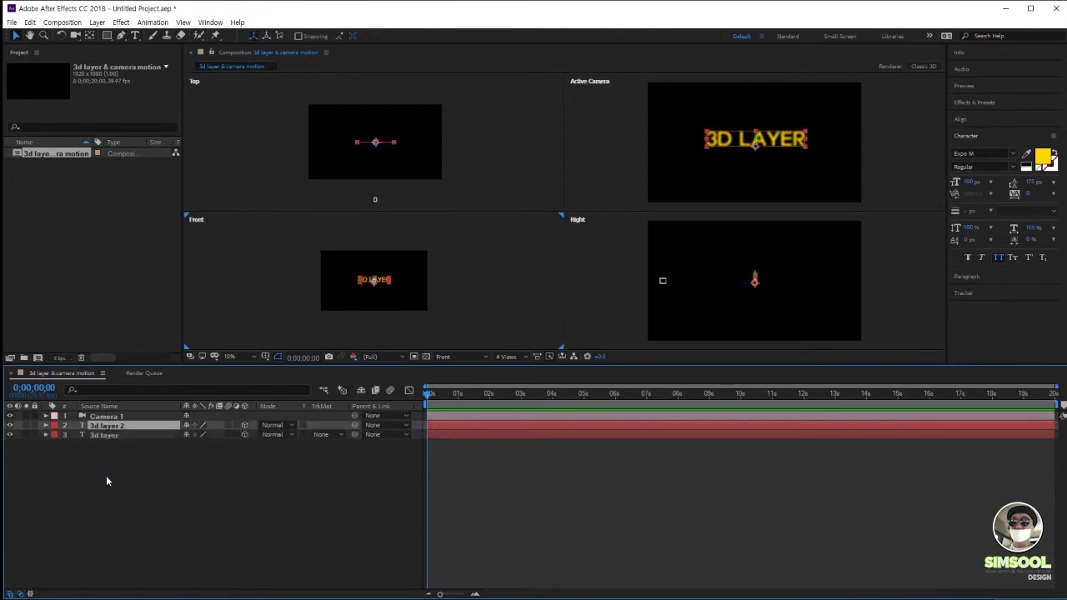
pyautogui.hotkey('ctrl', 't')
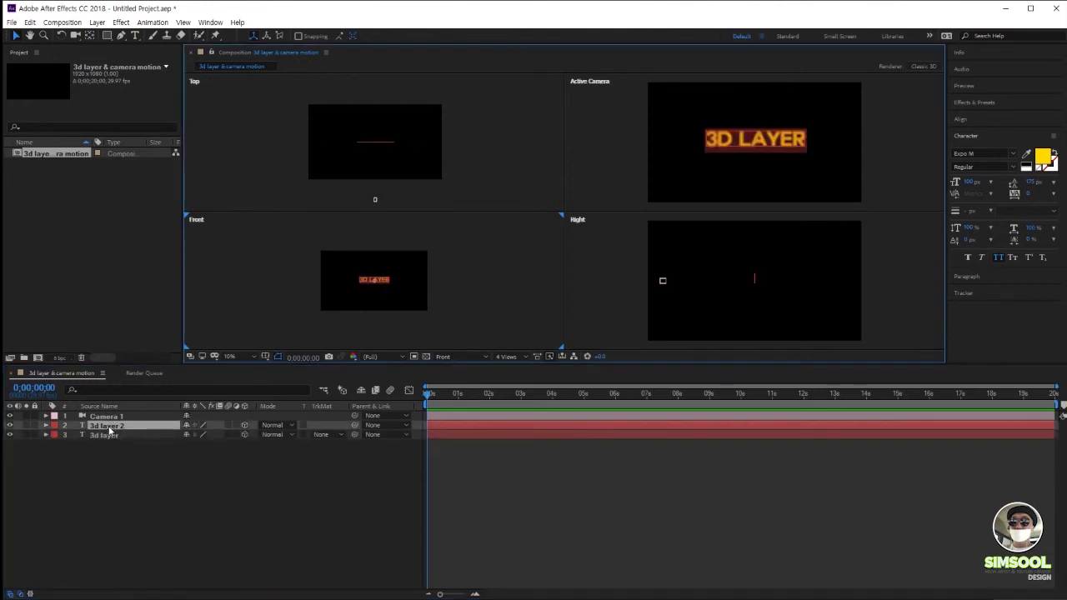
# - Show the composition in a single view and turn off Camera 1's visibility
pyautogui.click(506, 356)
pyautogui.click(522, 368)
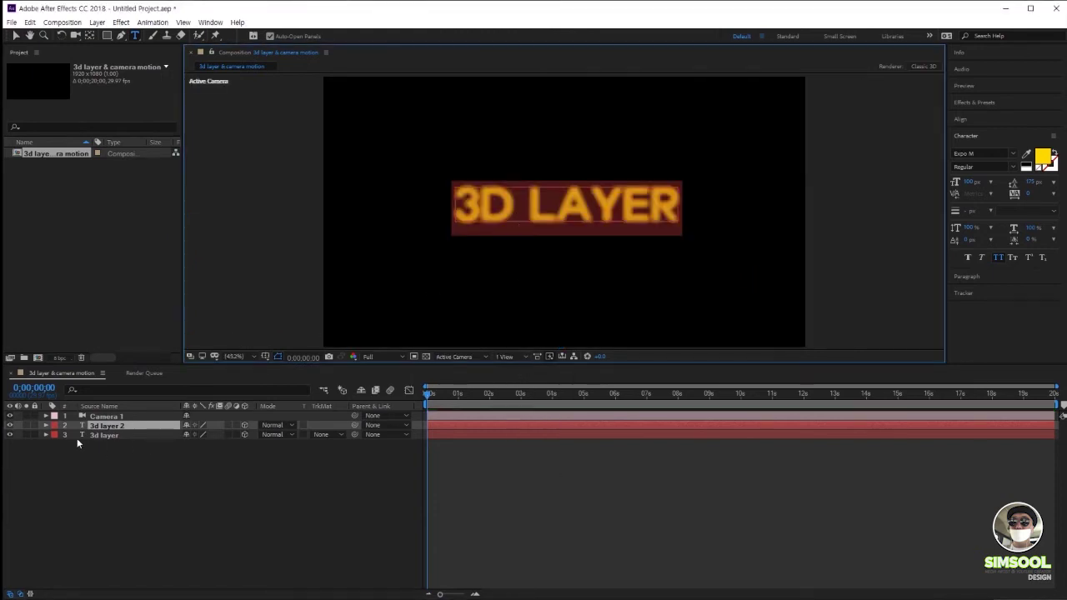
pyautogui.click(11, 416)
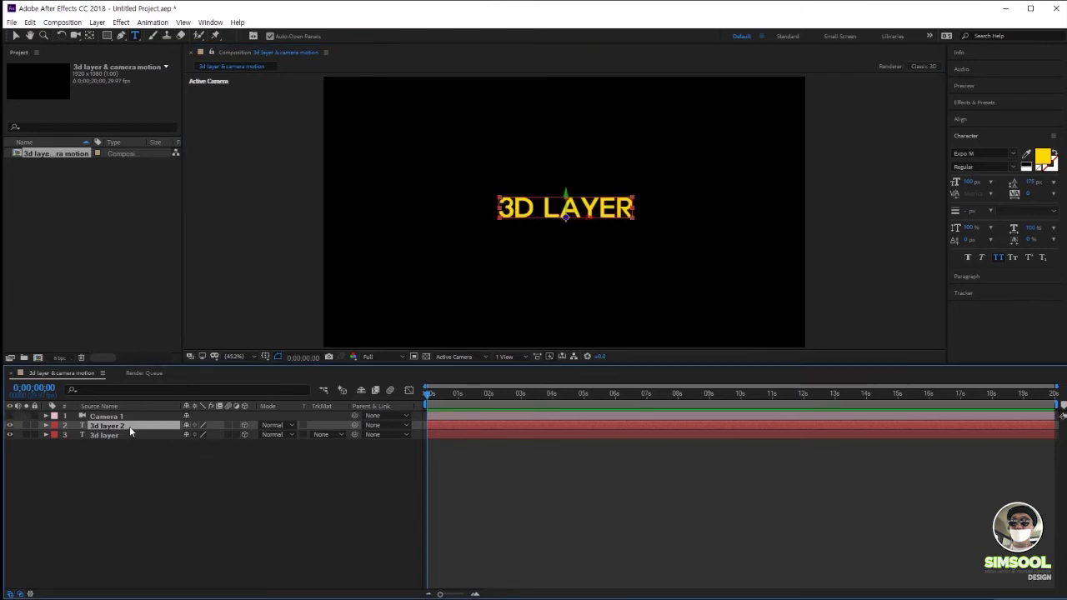
# - Replace the duplicated text with "camera" and move it to the left of the 3D LAYER text
pyautogui.moveTo(505, 210); pyautogui.dragTo(517, 210)
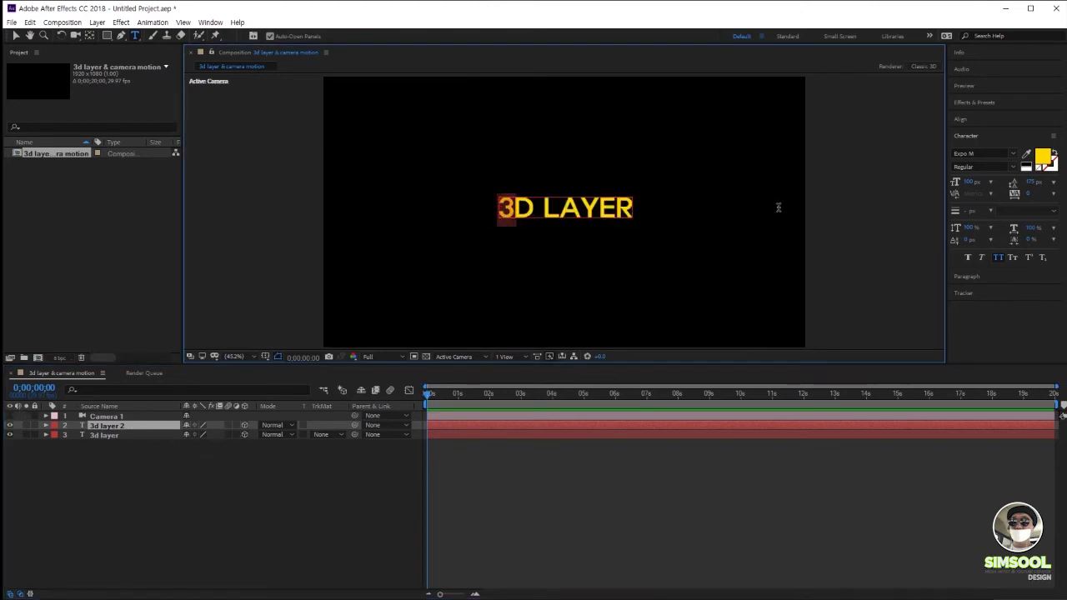
pyautogui.hotkey('ctrl', 'a')
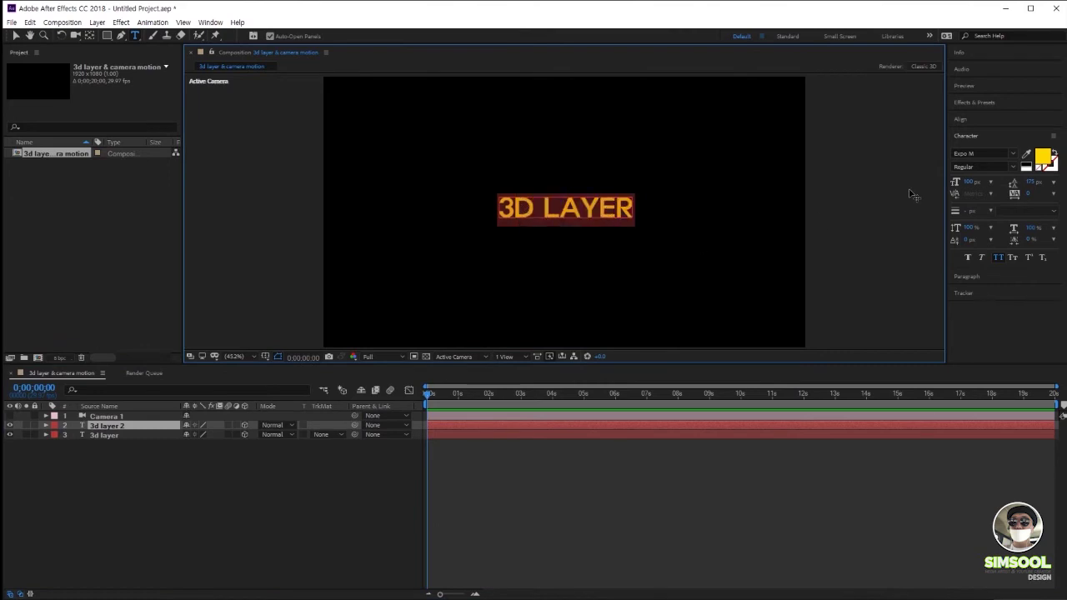
pyautogui.write('3D CA')
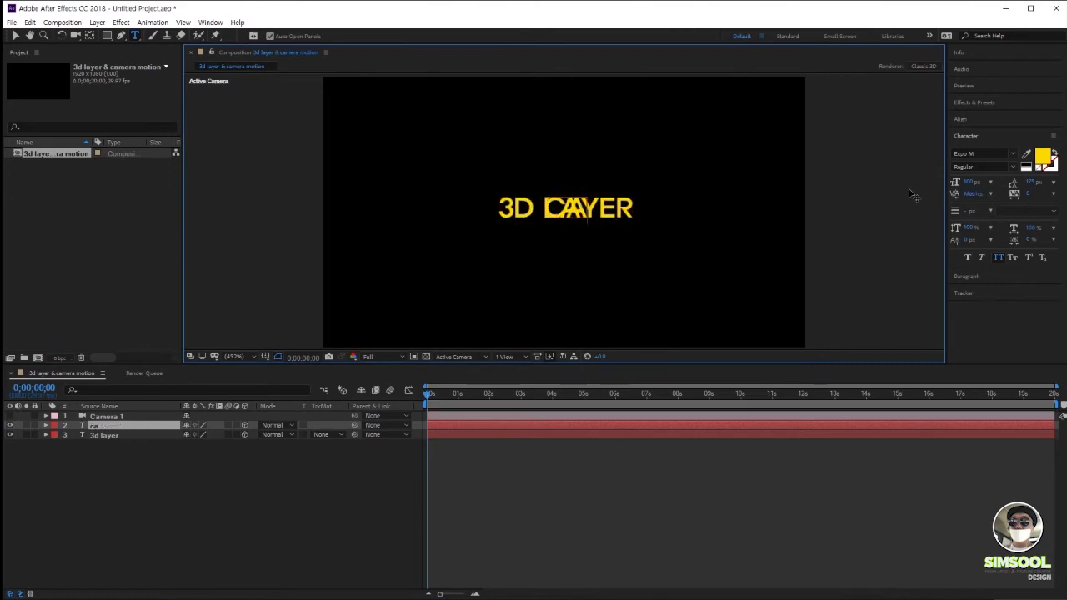
pyautogui.write('mera')
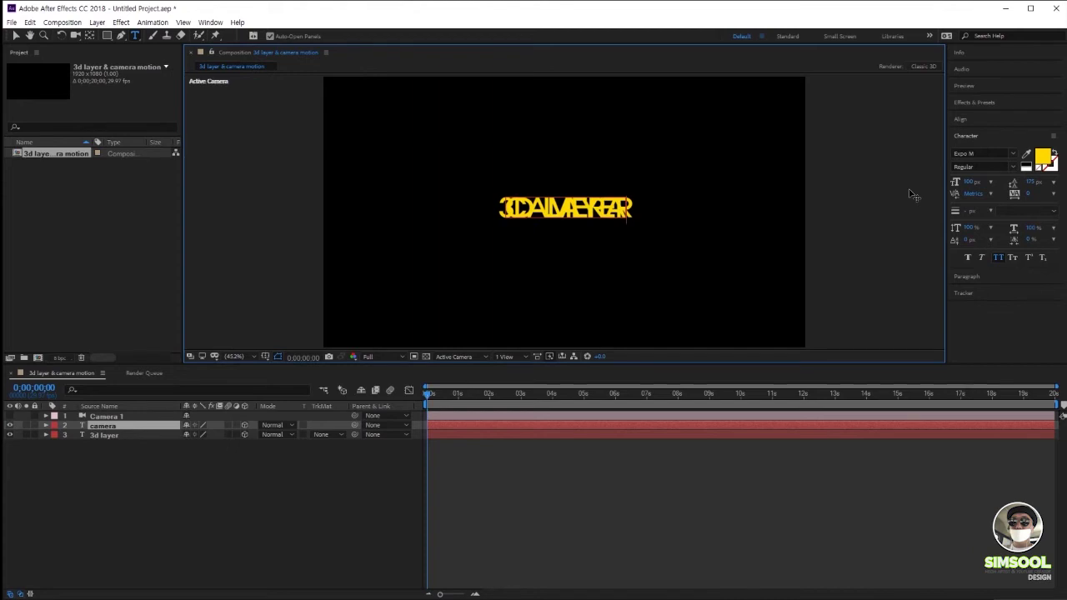
pyautogui.click(15, 35)
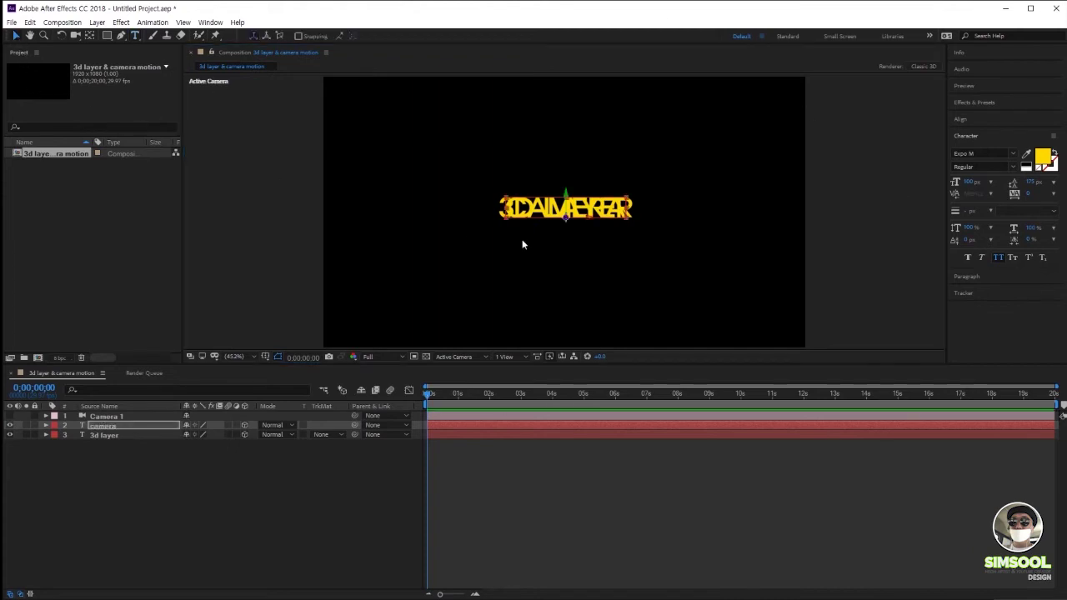
pyautogui.moveTo(589, 227); pyautogui.dragTo(431, 222)
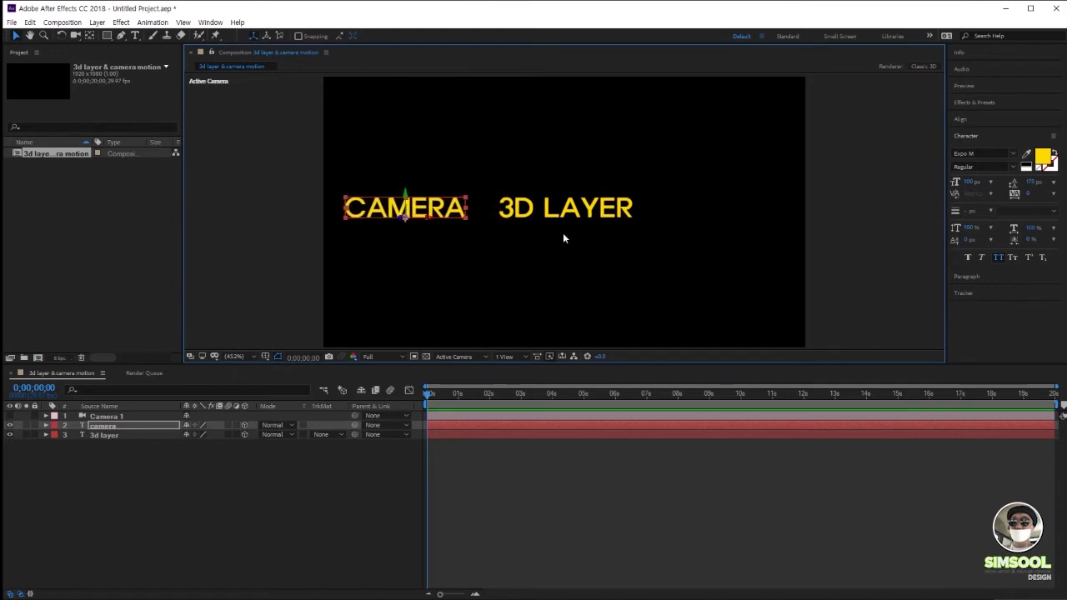
# - Duplicate the 3D LAYER text again and place the copy to the right of the original
pyautogui.click(565, 210)
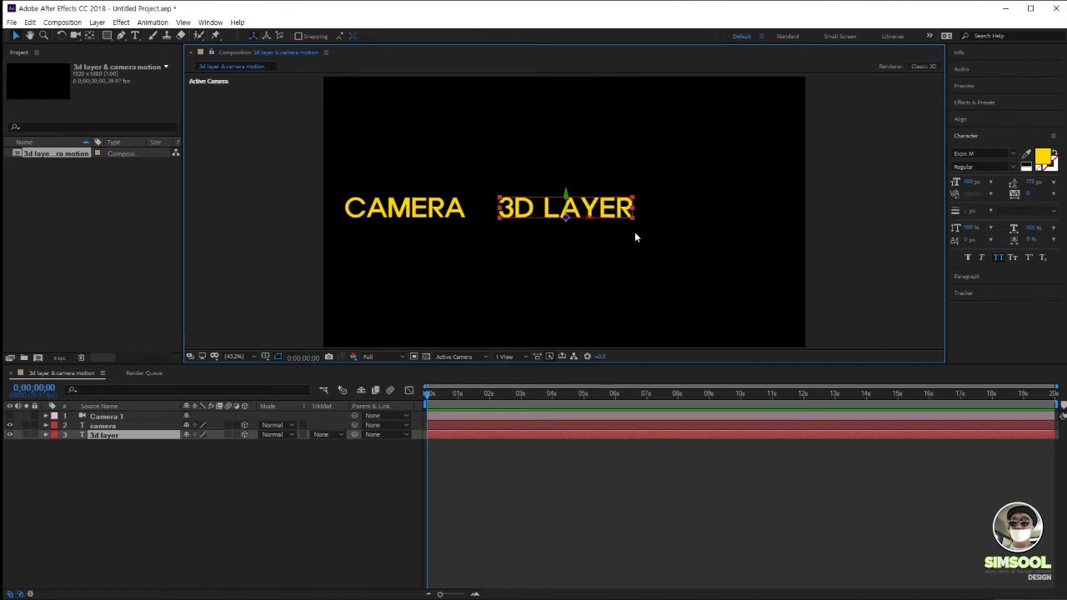
pyautogui.hotkey('ctrl', 'd')
pyautogui.moveTo(589, 218); pyautogui.dragTo(741, 225)
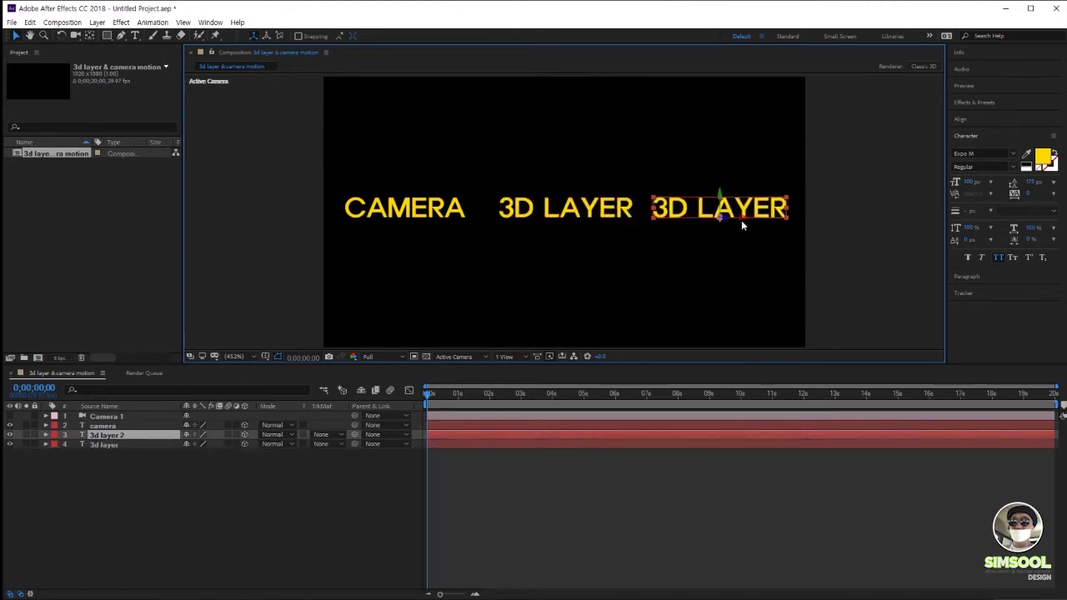
# - Replace the text of the right-hand 3D LAYER copy with "focus" and deselect it
pyautogui.press('Return')
pyautogui.click(136, 35)
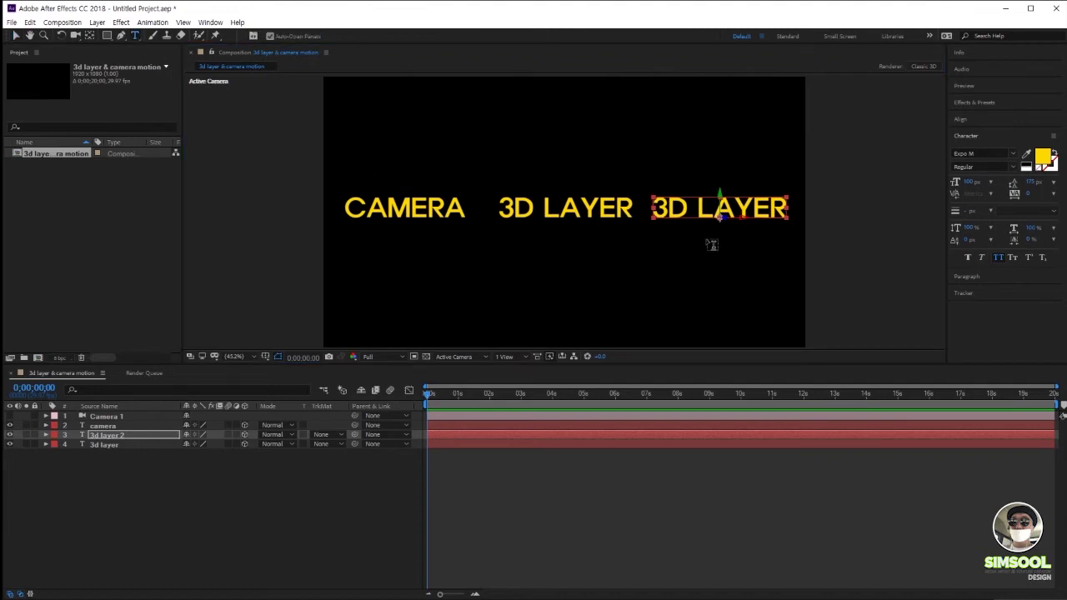
pyautogui.moveTo(671, 207); pyautogui.dragTo(654, 206)
pyautogui.hotkey('ctrl', 'a')
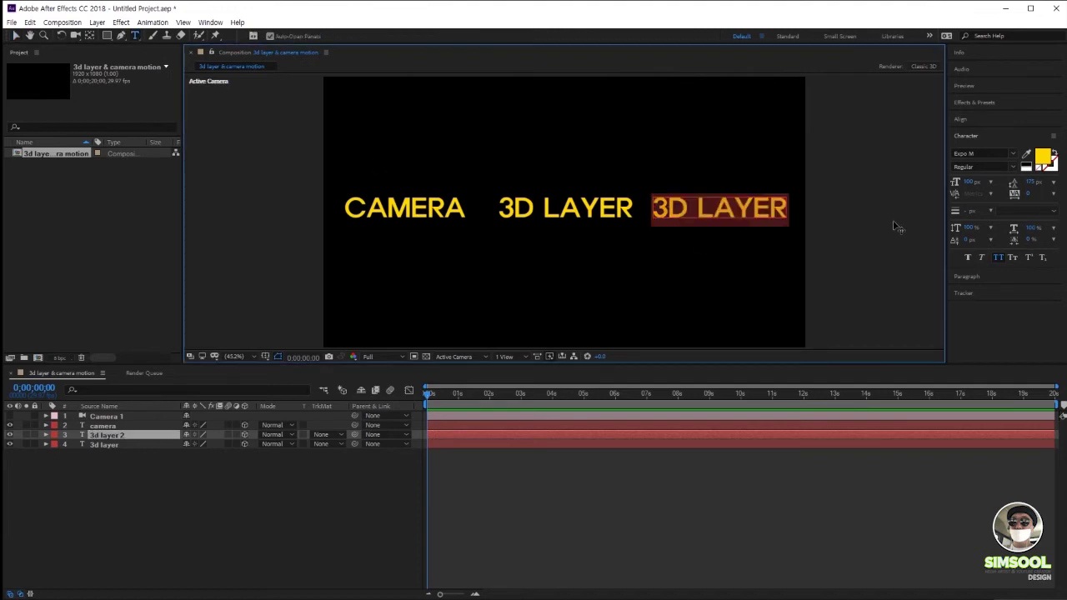
pyautogui.write('CO')
pyautogui.press('BackSpace')
pyautogui.press('BackSpace')
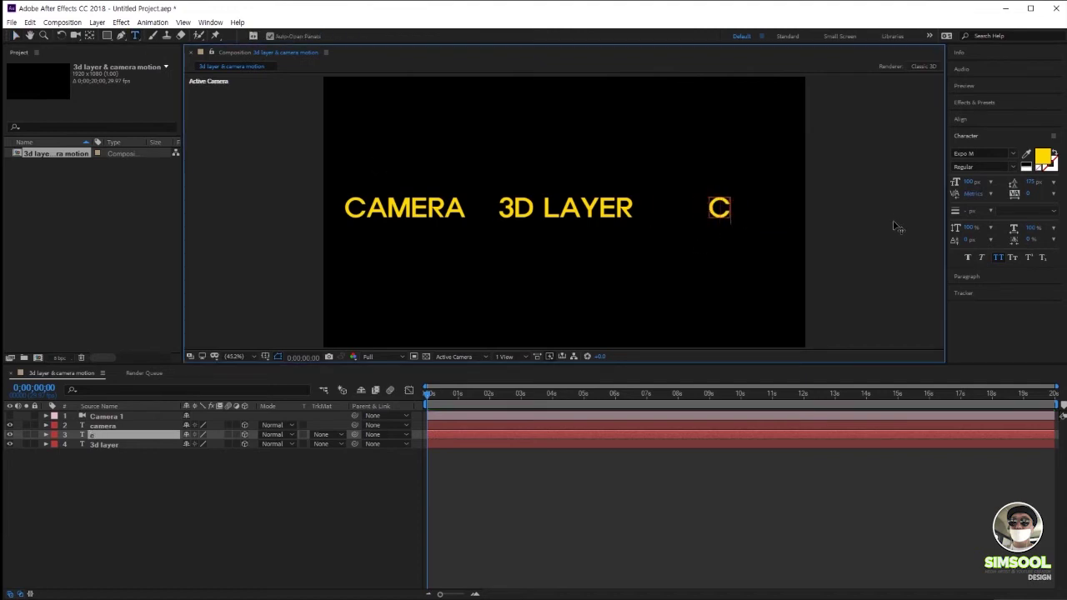
pyautogui.write('focus')
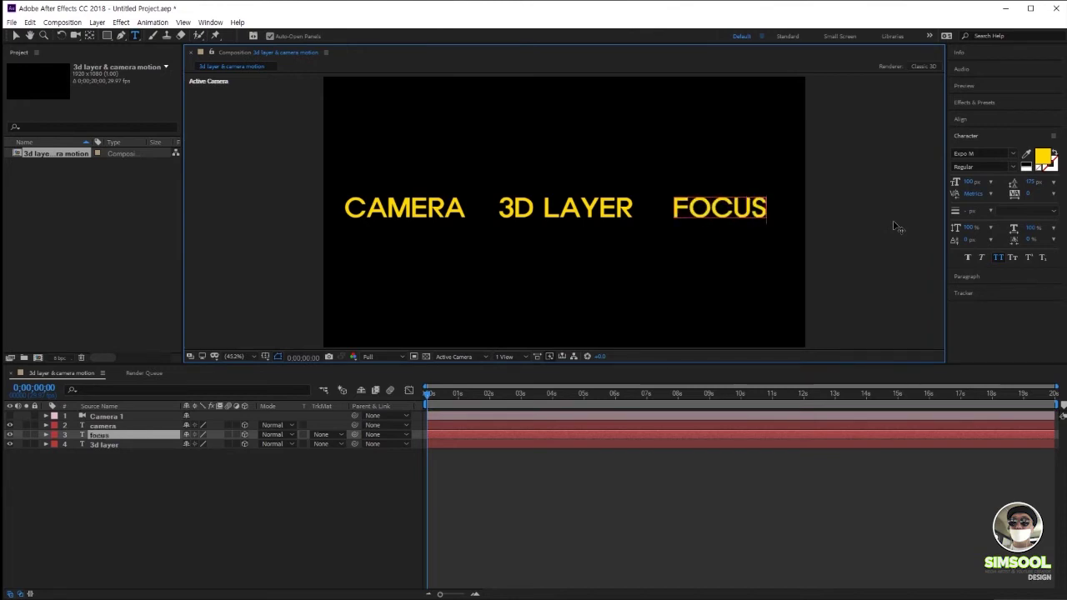
pyautogui.click(16, 35)
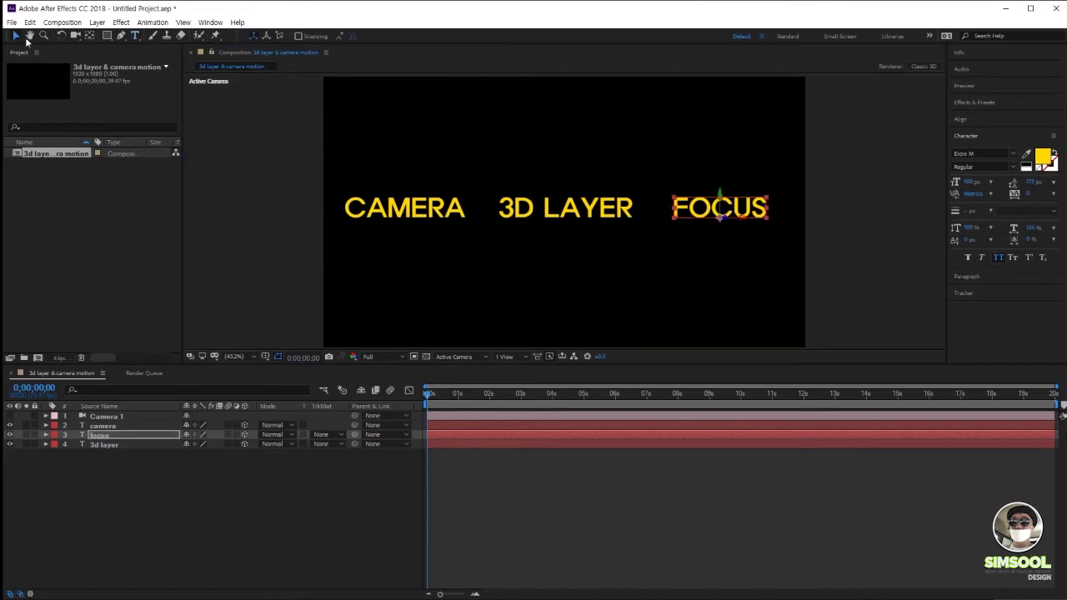
pyautogui.click(576, 283)
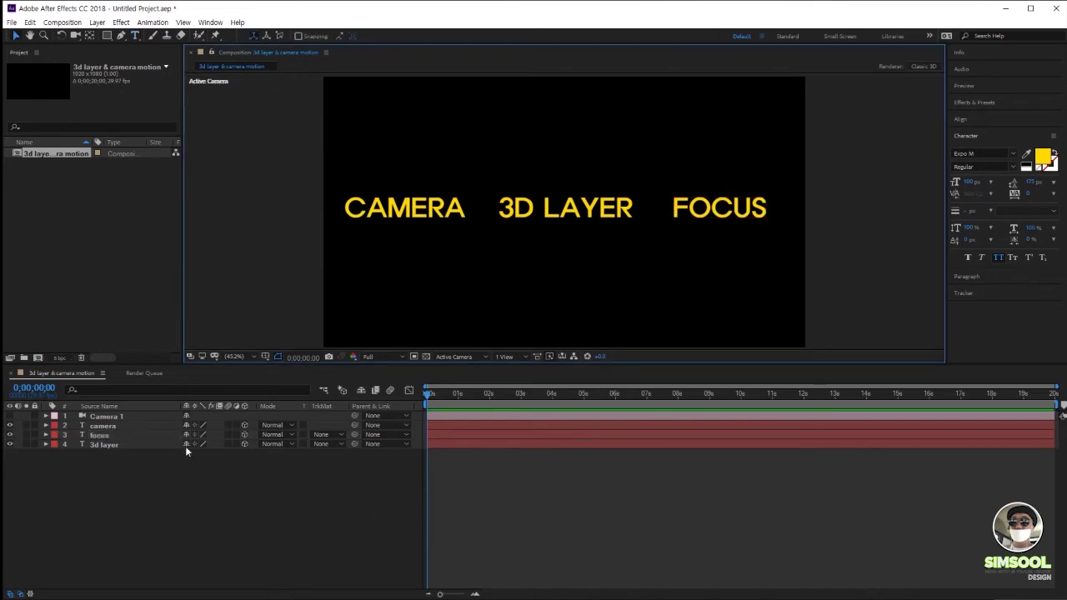
# - Turn Camera 1's visibility back on and show two horizontal views, with Camera 1 selected in the Top view
pyautogui.click(10, 417)
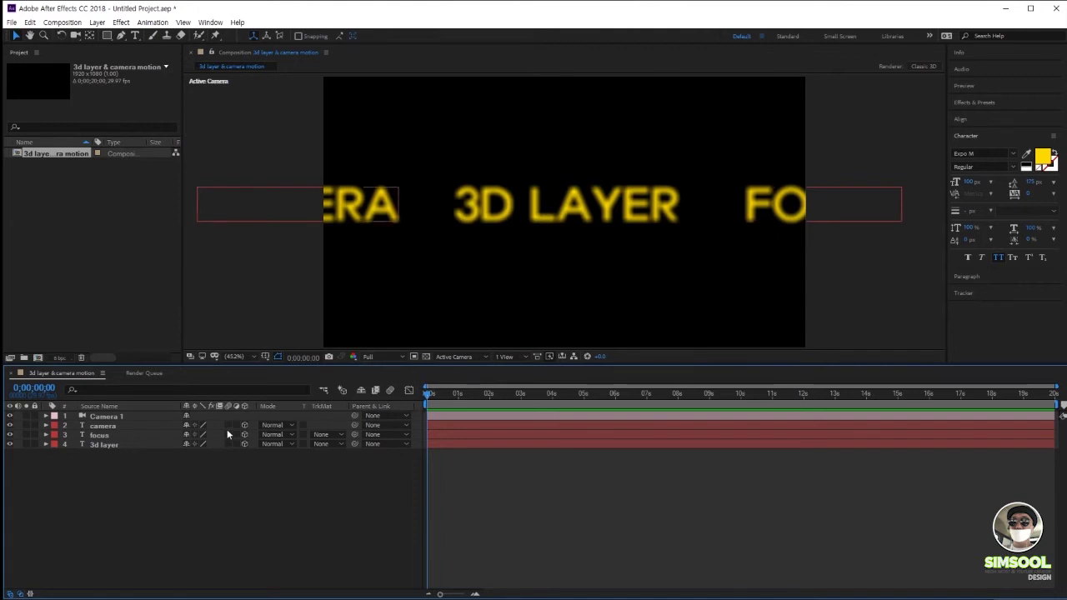
pyautogui.click(526, 357)
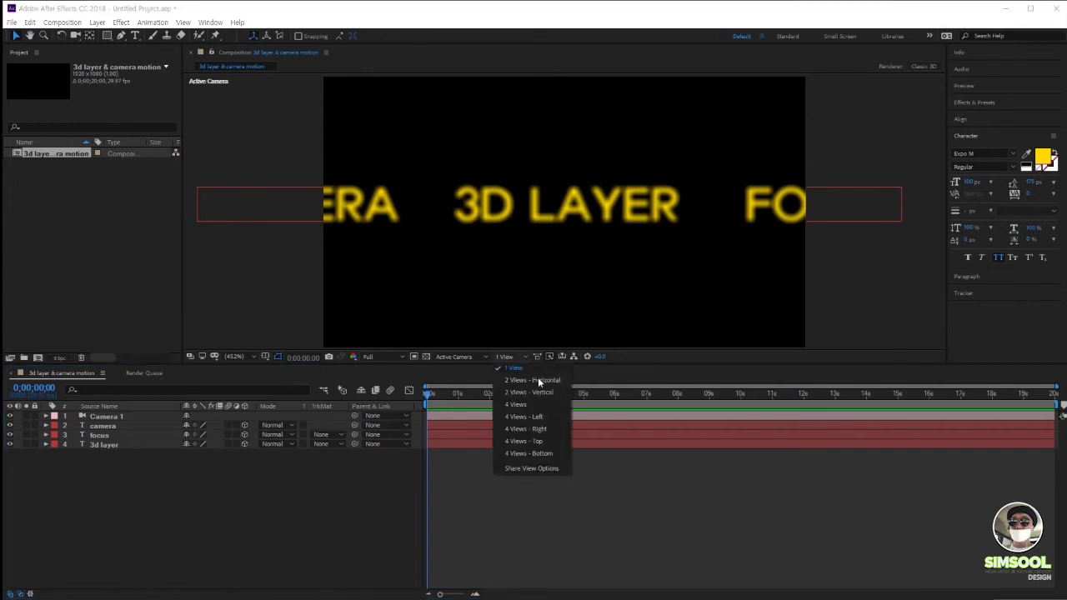
pyautogui.click(537, 379)
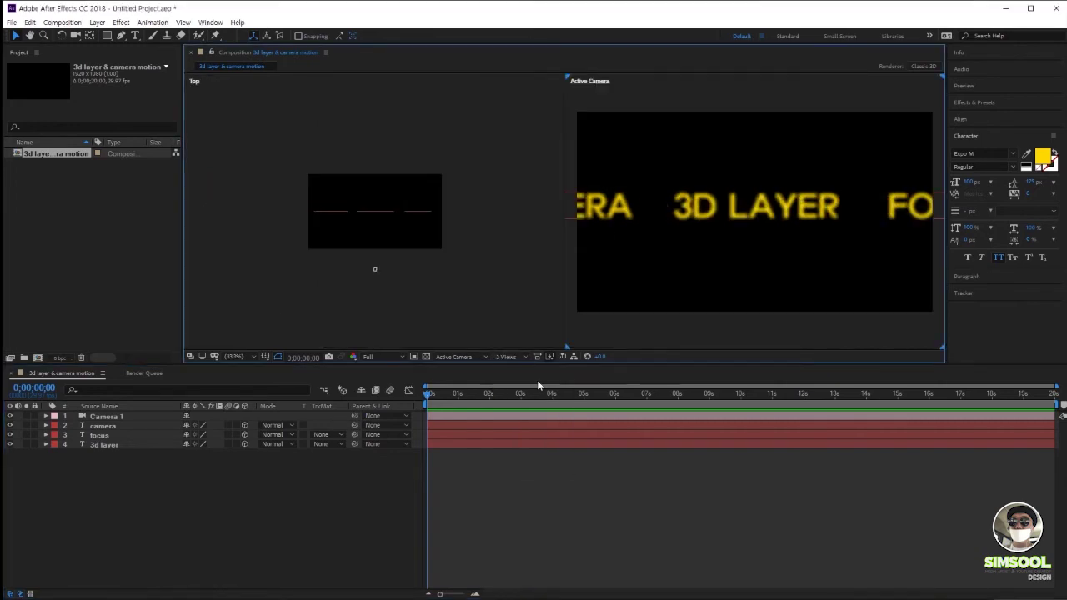
pyautogui.click(105, 416)
pyautogui.scroll(2, 371, 218)
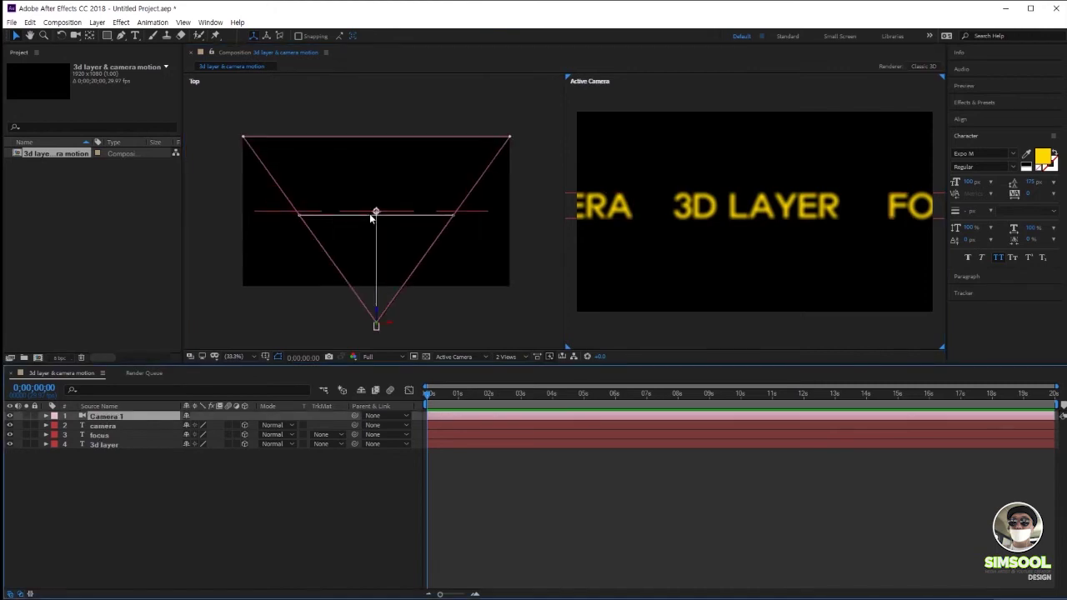
# - Offset the texts in depth in the Top view: camera farthest back, focus slightly back, and 3d layer toward the camera
pyautogui.click(584, 215)
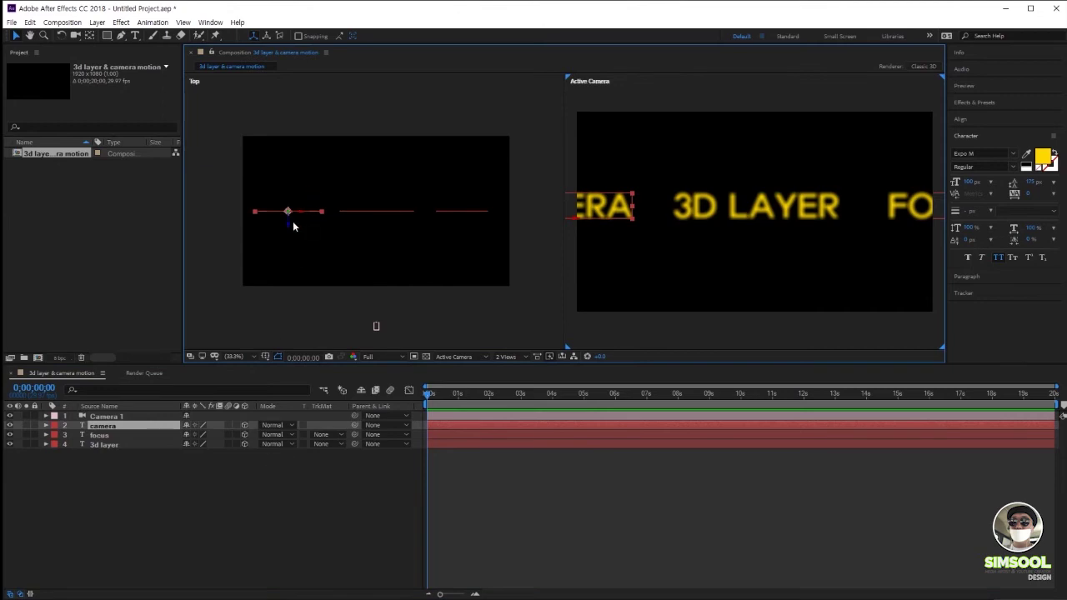
pyautogui.moveTo(290, 230); pyautogui.dragTo(293, 195)
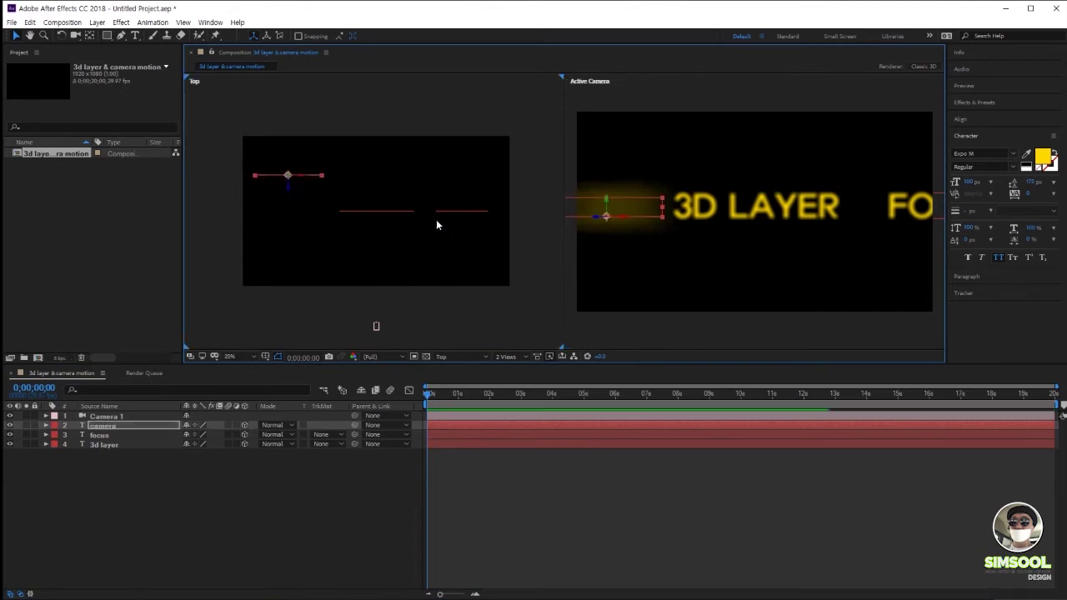
pyautogui.click(458, 213)
pyautogui.moveTo(465, 232); pyautogui.dragTo(464, 213)
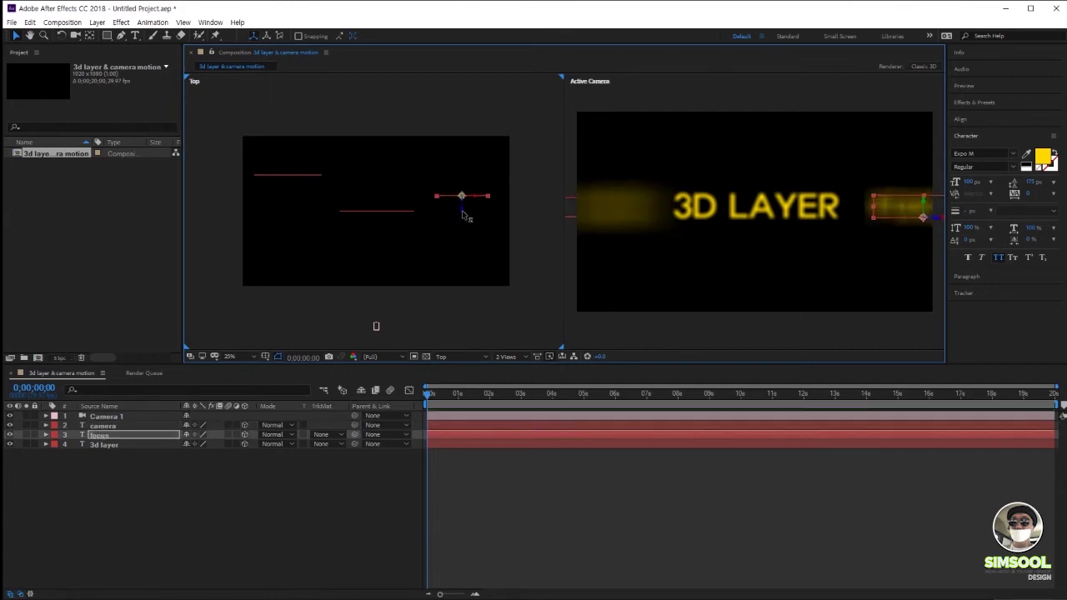
pyautogui.click(396, 211)
pyautogui.moveTo(376, 230); pyautogui.dragTo(377, 259)
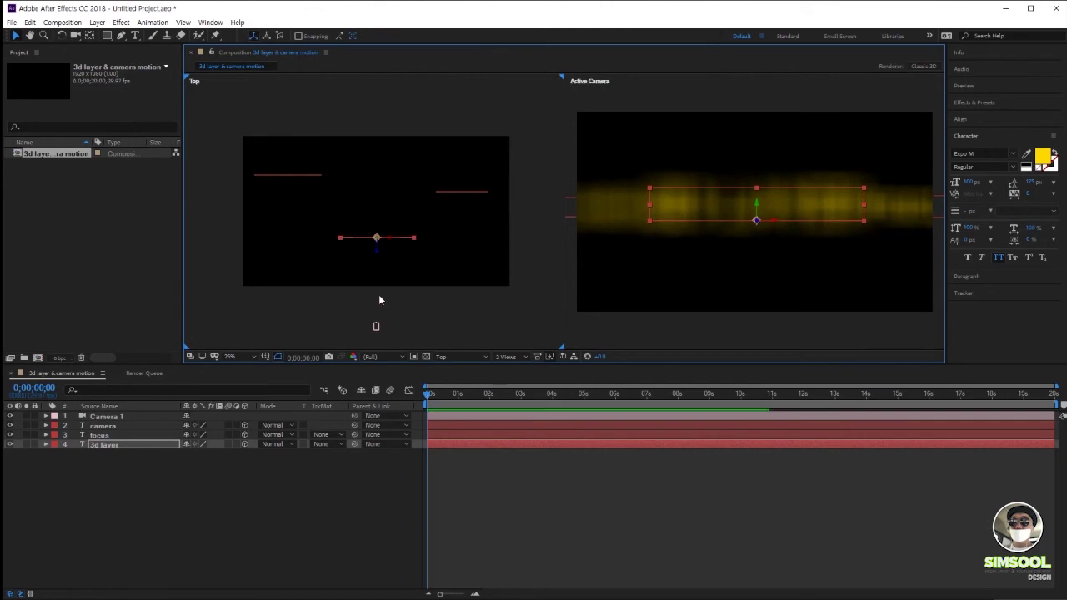
# - Set Camera 1's focus distance to about 620 pixels, onto the 3D LAYER text, and its zoom to about 1138 pixels
pyautogui.click(46, 416)
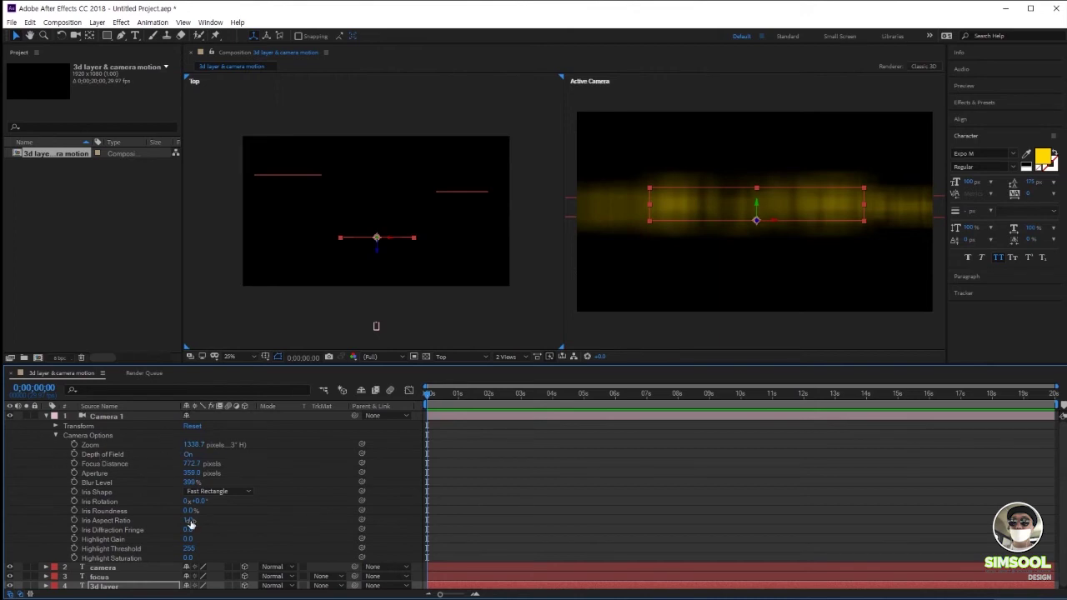
pyautogui.moveTo(195, 465); pyautogui.dragTo(124, 481)
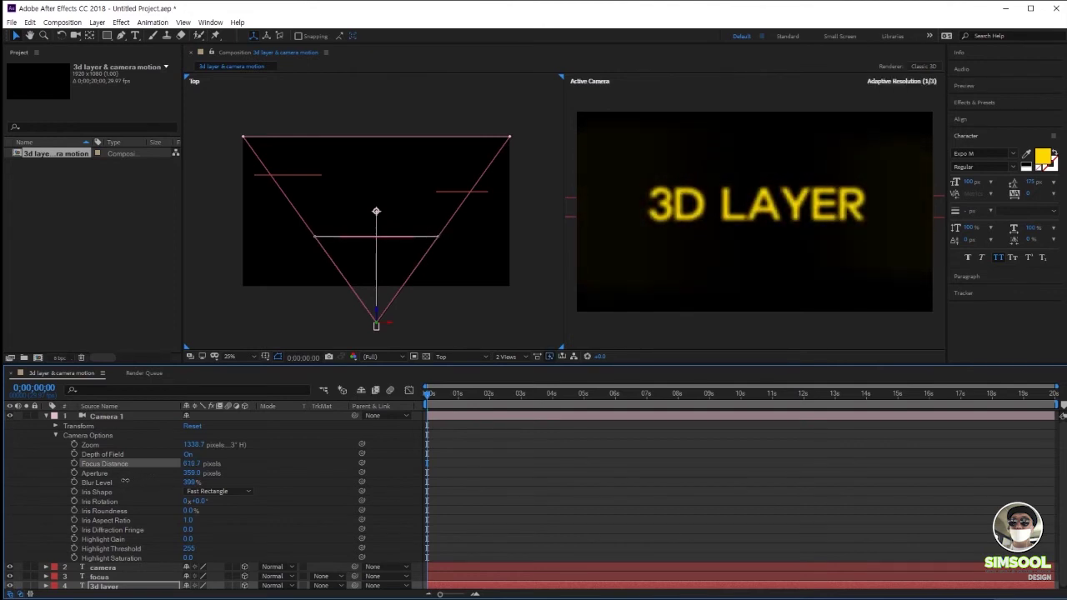
pyautogui.moveTo(196, 445); pyautogui.dragTo(106, 466)
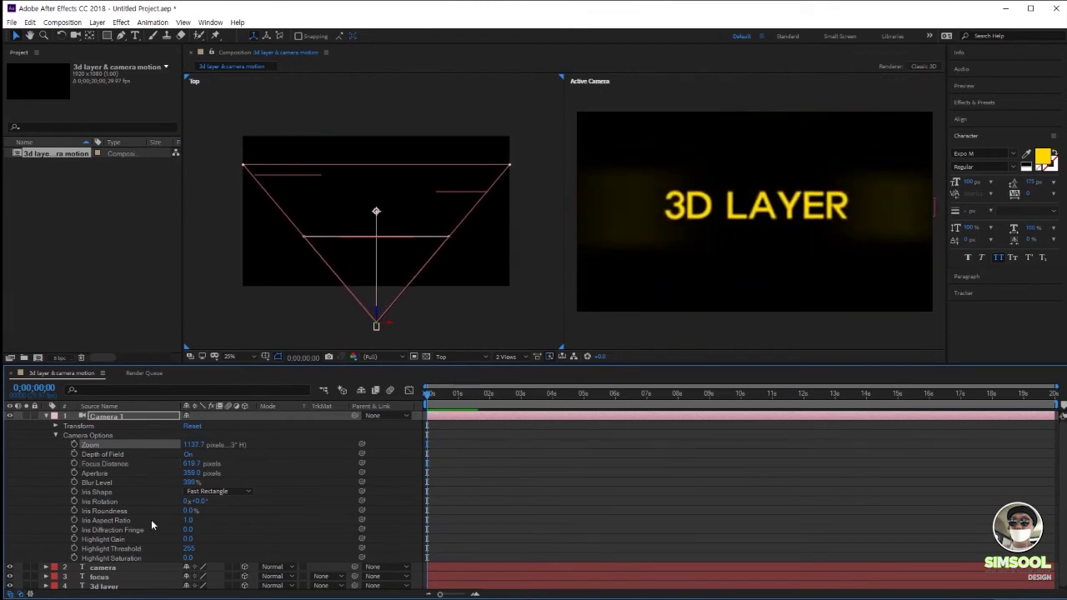
# - Reduce Camera 1's aperture to about 78 pixels and its blur level to 334%
pyautogui.moveTo(192, 473); pyautogui.dragTo(66, 487)
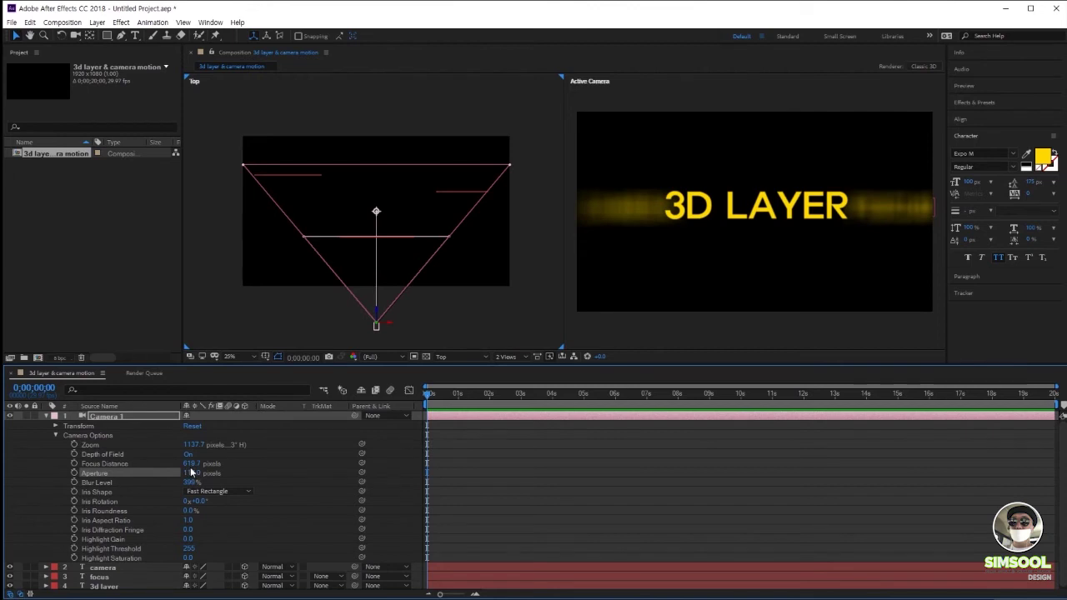
pyautogui.moveTo(191, 483); pyautogui.dragTo(148, 484)
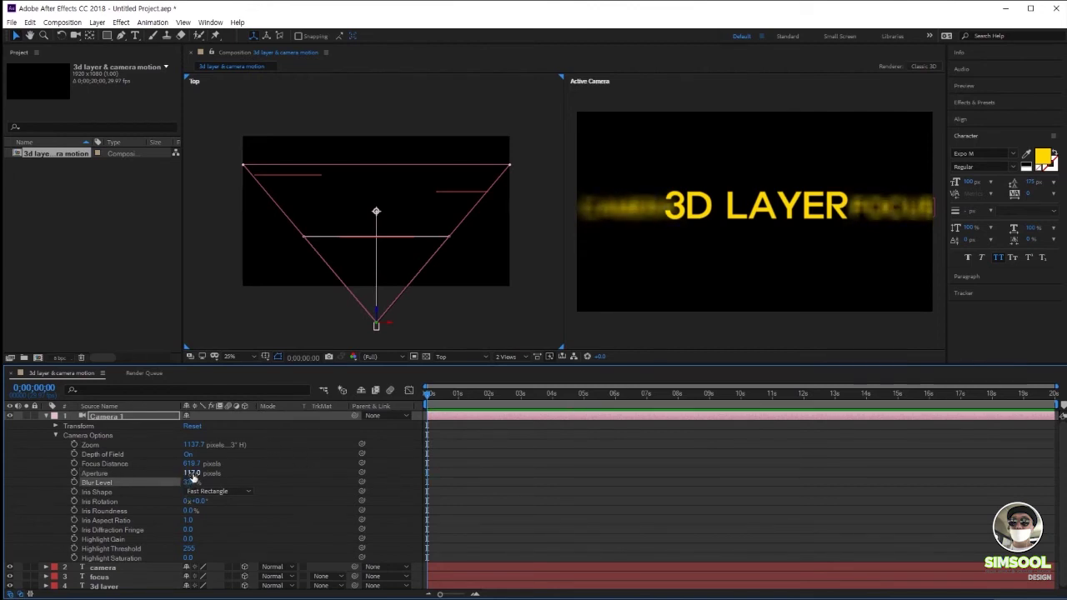
pyautogui.moveTo(192, 474); pyautogui.dragTo(173, 474)
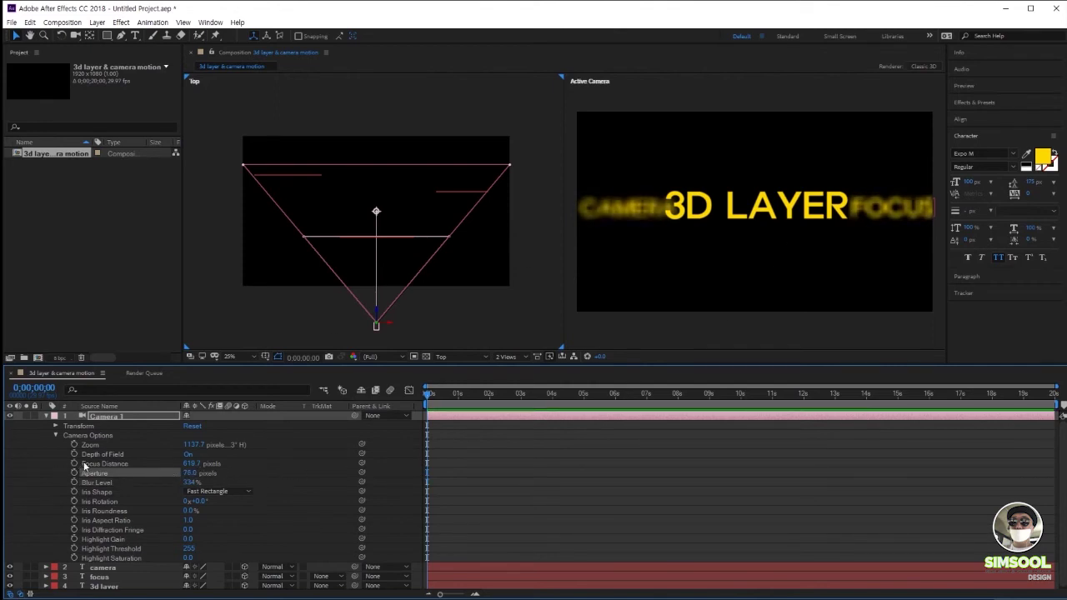
# - Move the focus text toward the camera in the Top view and set Camera 1's focus distance to about 835 pixels
pyautogui.moveTo(190, 465); pyautogui.dragTo(309, 457)
pyautogui.moveTo(466, 195); pyautogui.dragTo(465, 227)
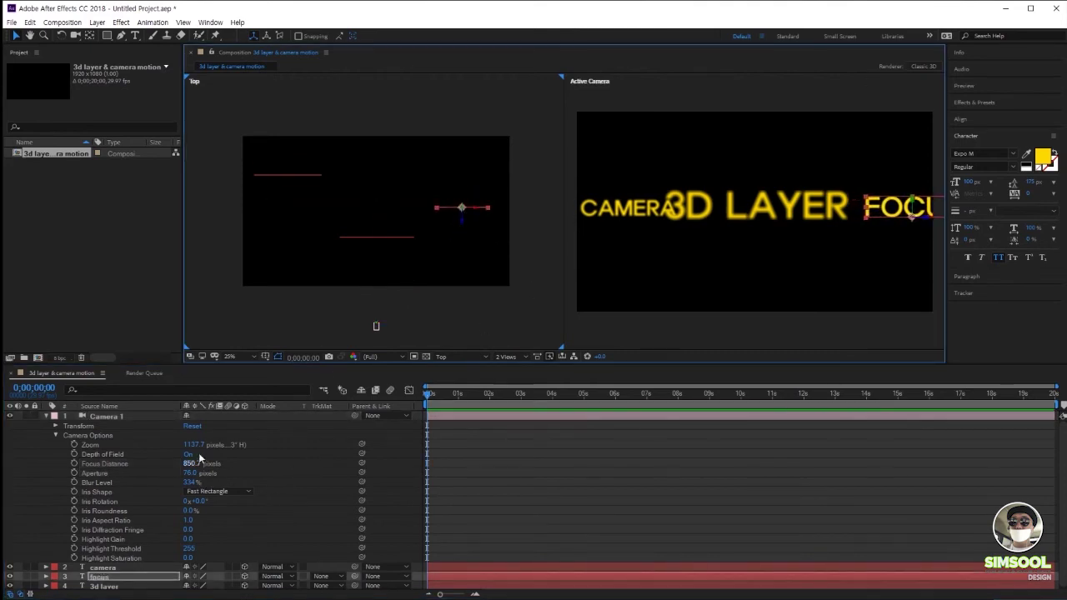
pyautogui.moveTo(192, 463); pyautogui.dragTo(186, 467)
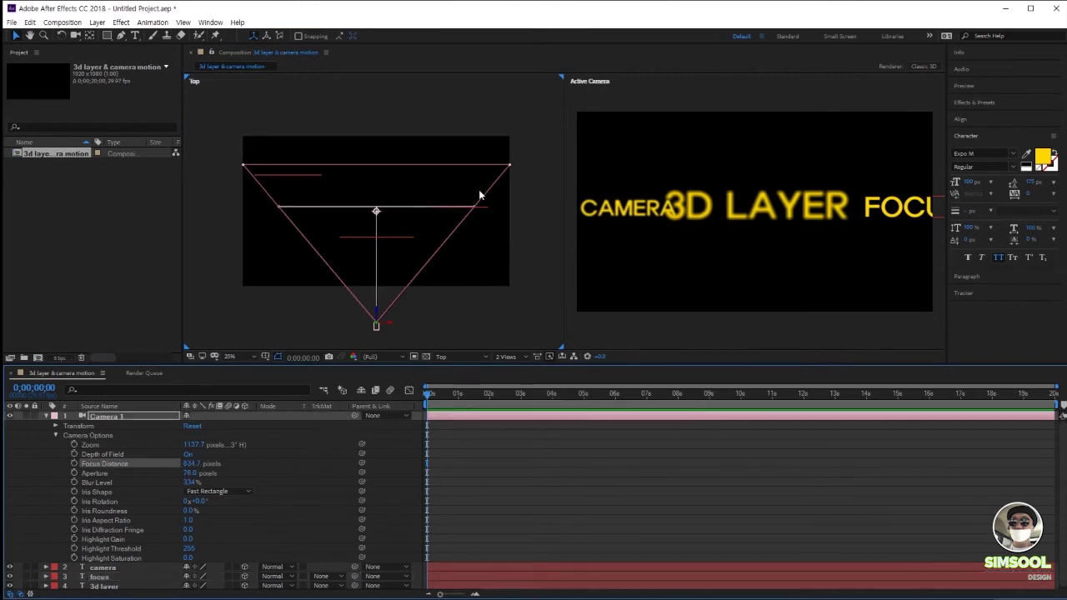
# - Set Camera 1's focus distance to about 1064 pixels, onto the CAMERA text
pyautogui.click(889, 207)
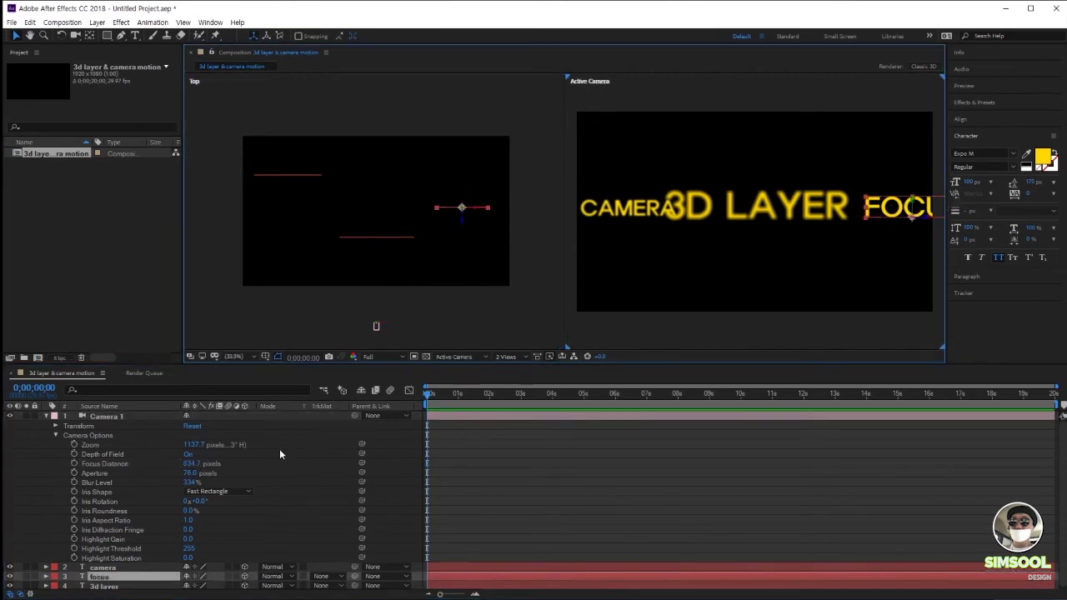
pyautogui.moveTo(190, 463); pyautogui.dragTo(303, 455)
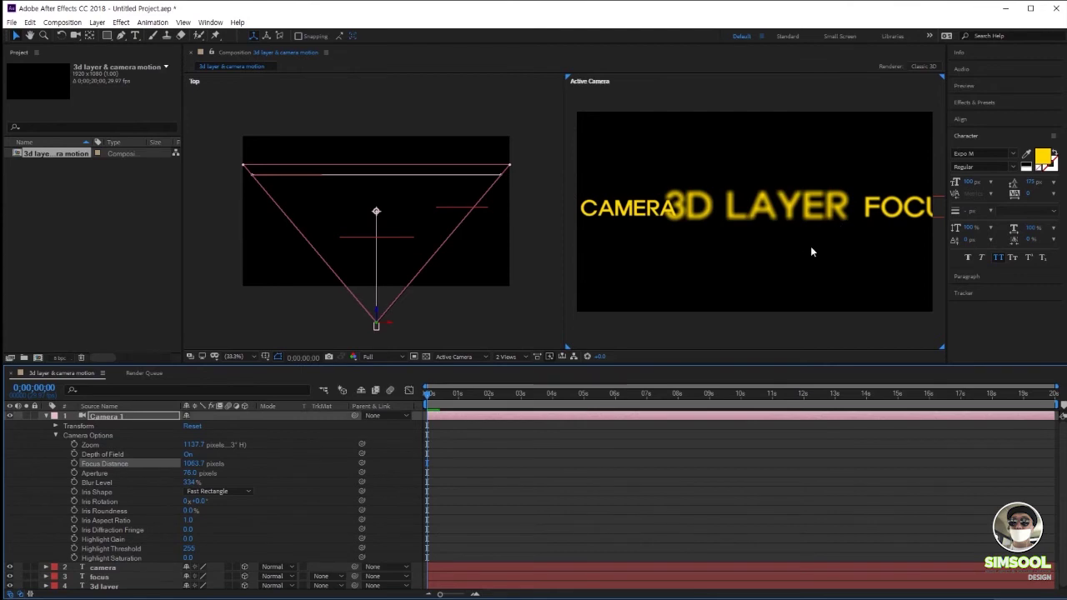
pyautogui.click(641, 214)
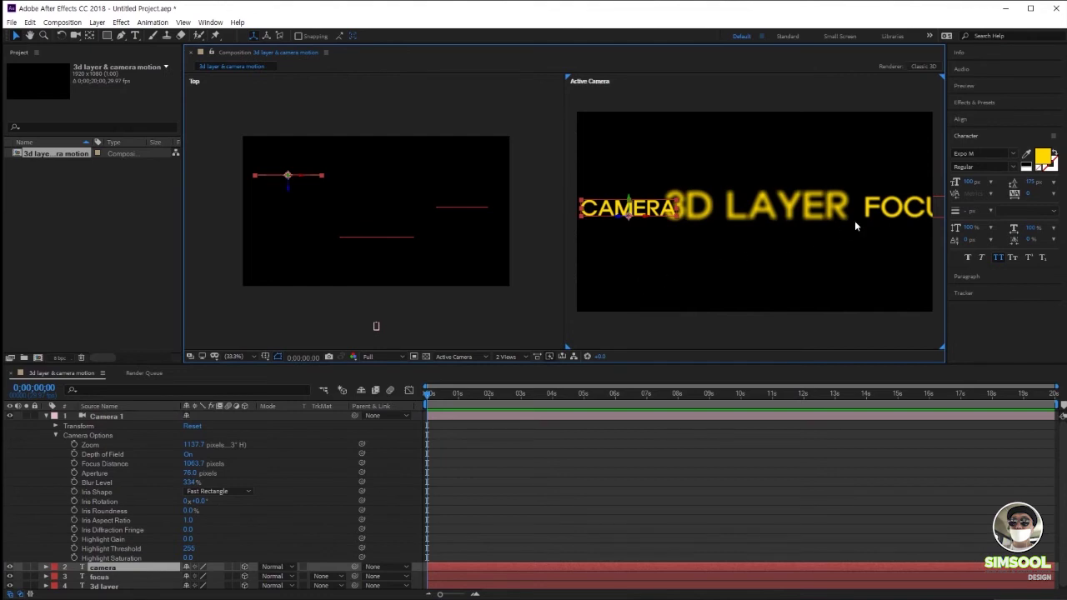
pyautogui.click(193, 464)
pyautogui.click(60, 445)
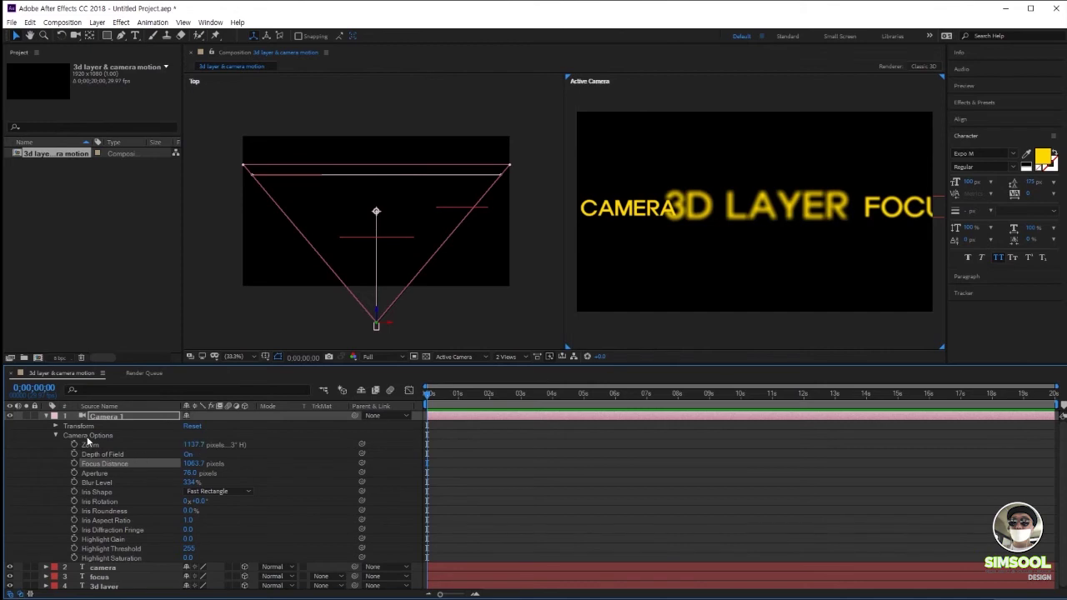
# - Apply the 15mm lens preset to Camera 1 in its camera settings
pyautogui.doubleClick(104, 416)
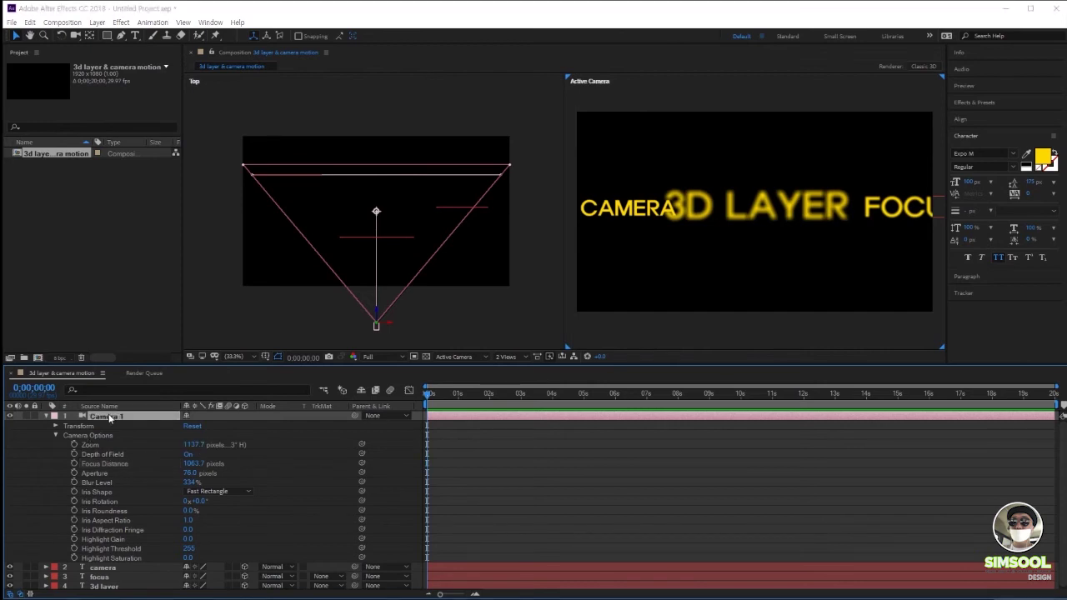
pyautogui.click(406, 226)
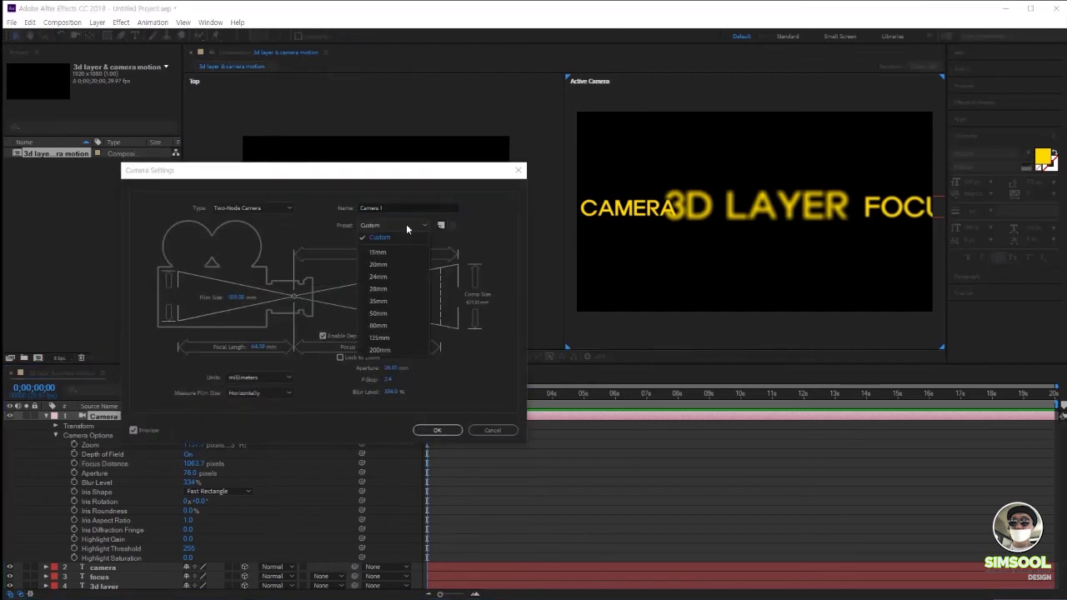
pyautogui.click(387, 252)
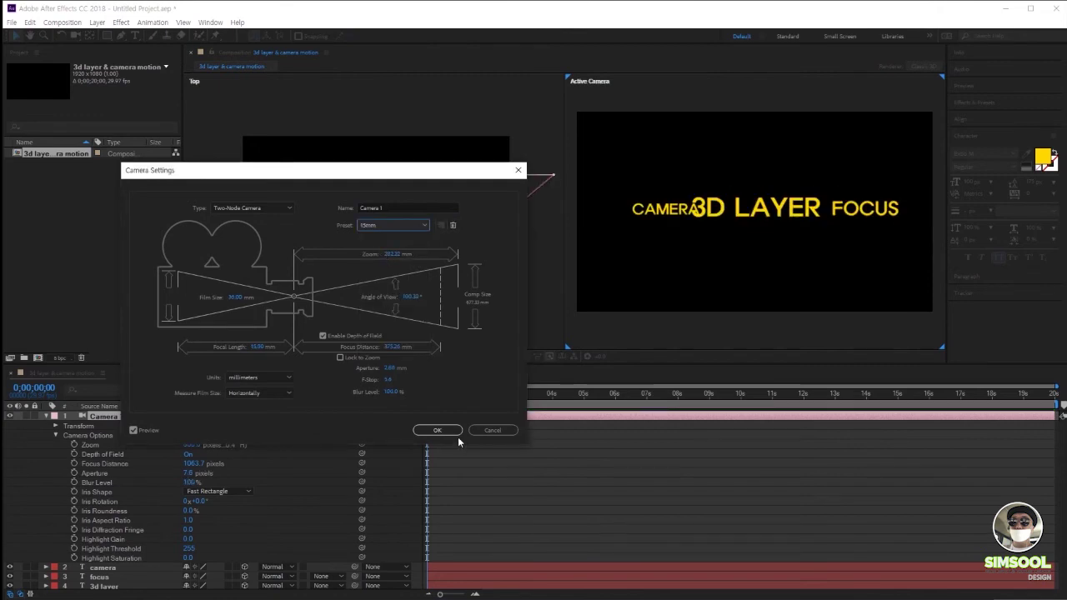
pyautogui.click(437, 430)
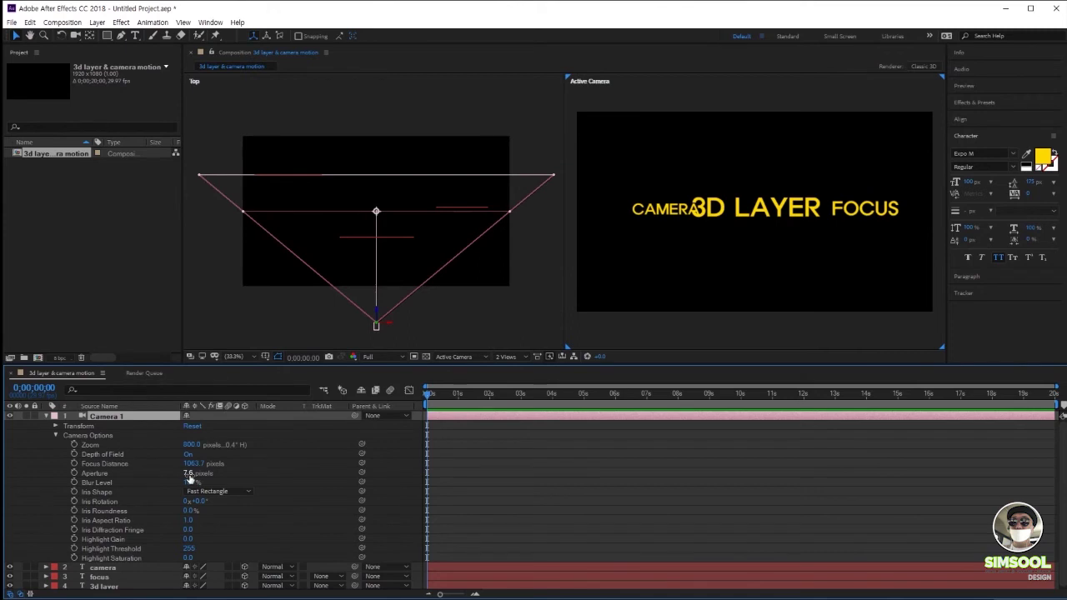
# - Set Camera 1's aperture to 496 pixels, blur level to 160%, and focus distance to about 624 pixels, onto the 3D LAYER text
pyautogui.moveTo(191, 477); pyautogui.dragTo(239, 486)
pyautogui.moveTo(144, 489); pyautogui.dragTo(413, 482)
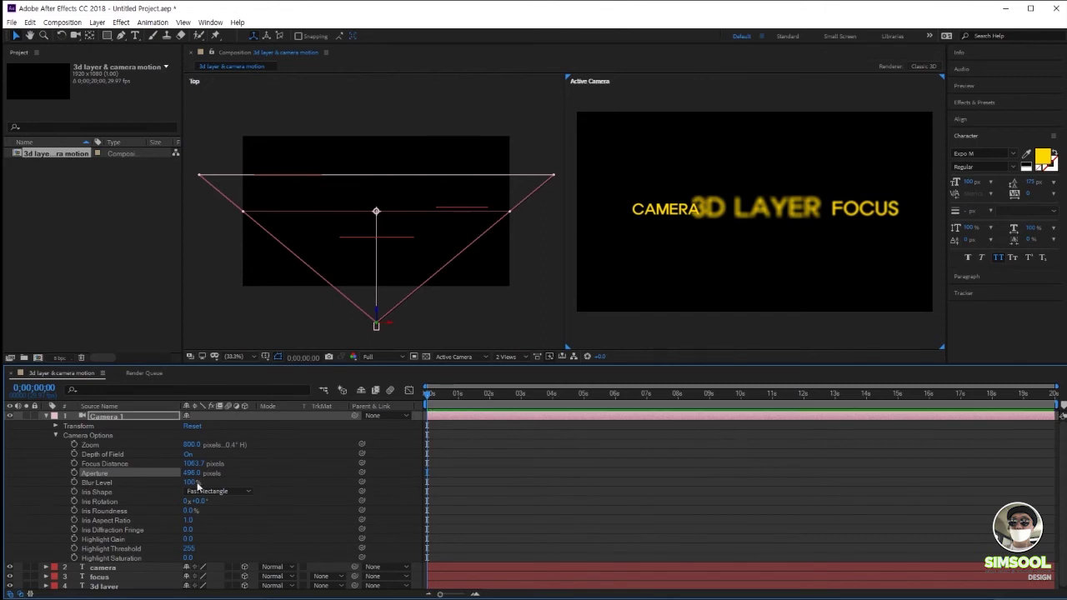
pyautogui.moveTo(192, 483); pyautogui.dragTo(222, 482)
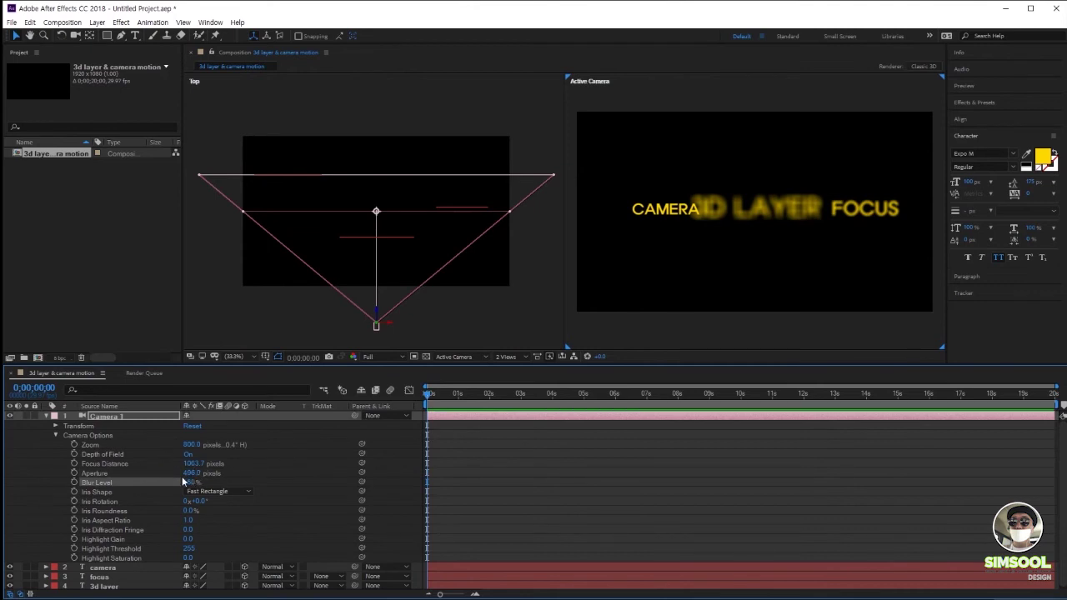
pyautogui.moveTo(193, 464); pyautogui.dragTo(62, 576)
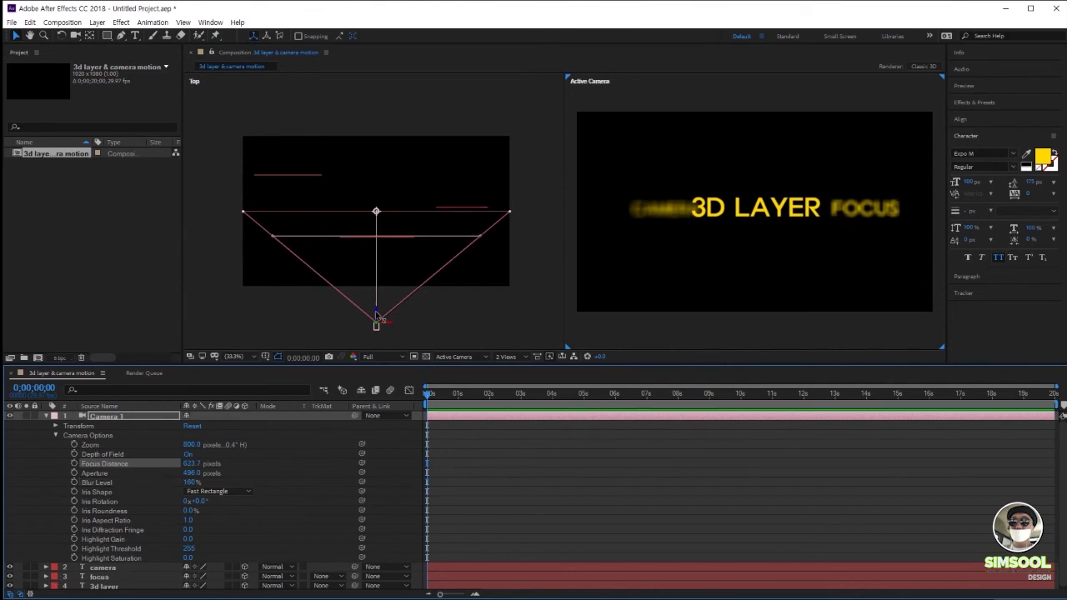
# - Move Camera 1 forward and partly back in the Top view to shift focus from CAMERA to FOCUS, with its blur level at 192%
pyautogui.moveTo(378, 321); pyautogui.dragTo(383, 255)
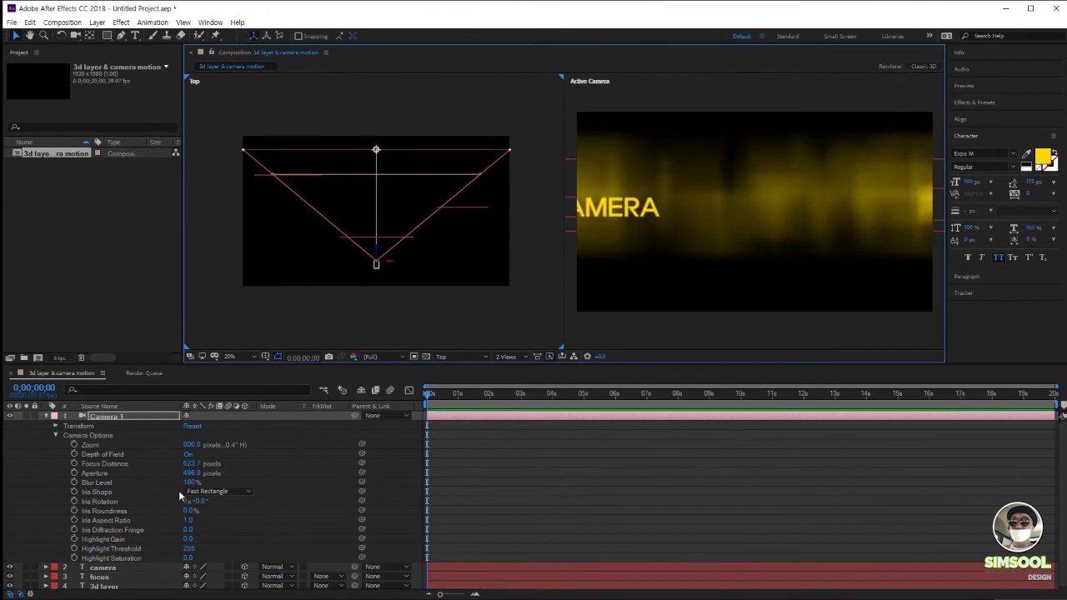
pyautogui.moveTo(191, 482); pyautogui.dragTo(222, 378)
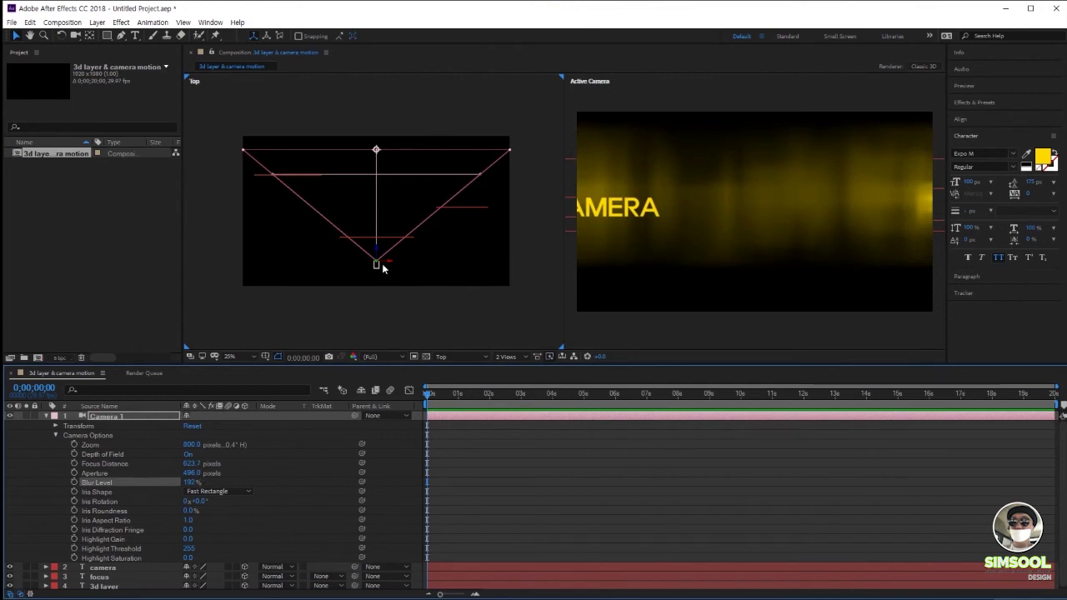
pyautogui.moveTo(378, 253); pyautogui.dragTo(397, 302)
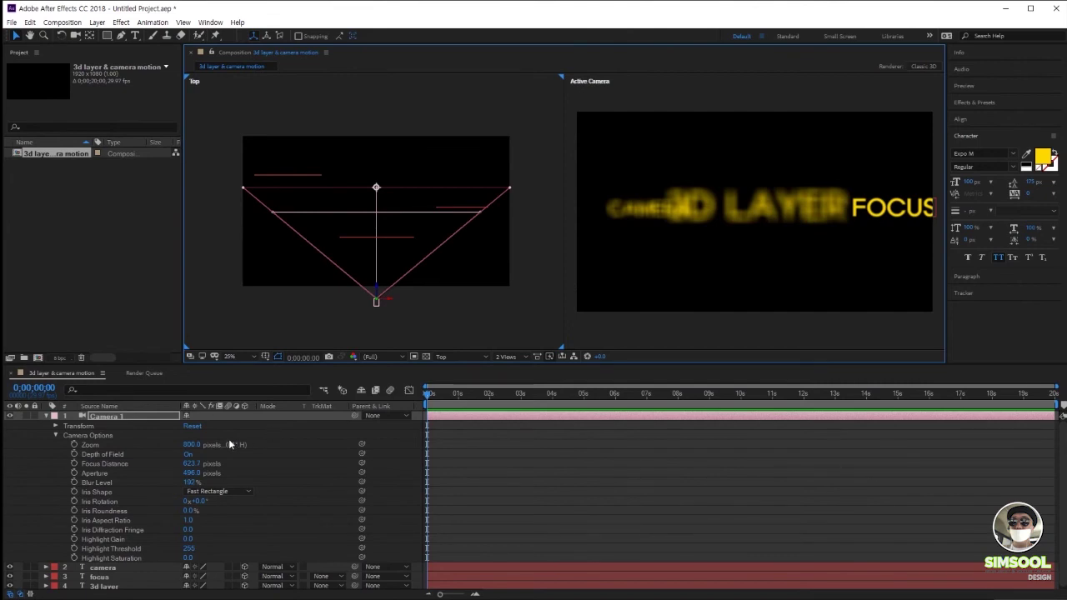
# - Apply the 200mm lens preset to Camera 1 and move the camera slightly farther back in the Top view
pyautogui.doubleClick(102, 417)
pyautogui.click(425, 225)
pyautogui.click(386, 354)
pyautogui.click(436, 430)
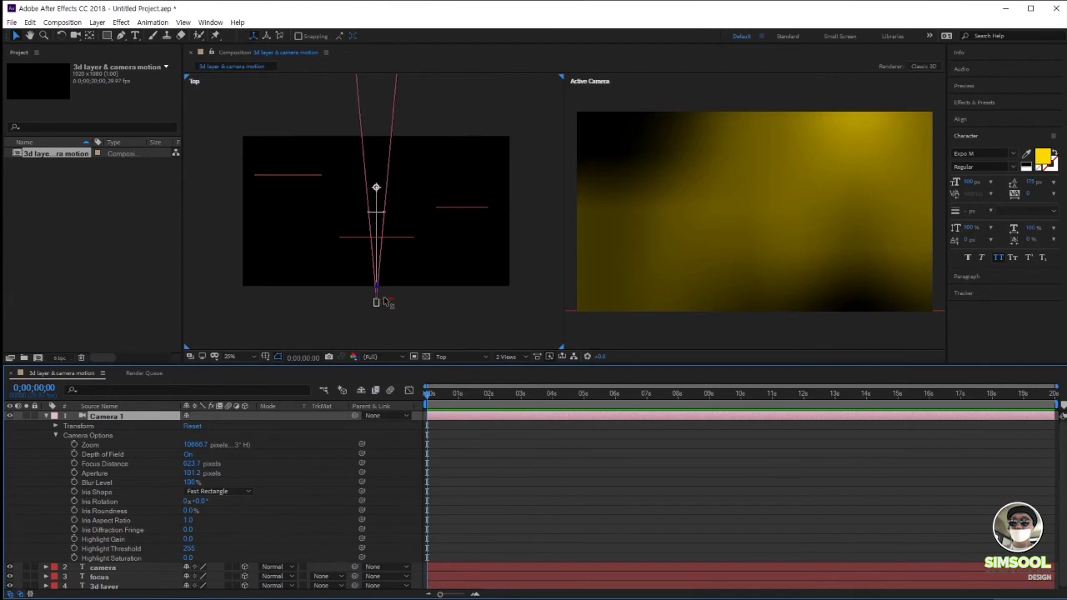
pyautogui.moveTo(376, 294); pyautogui.dragTo(393, 310)
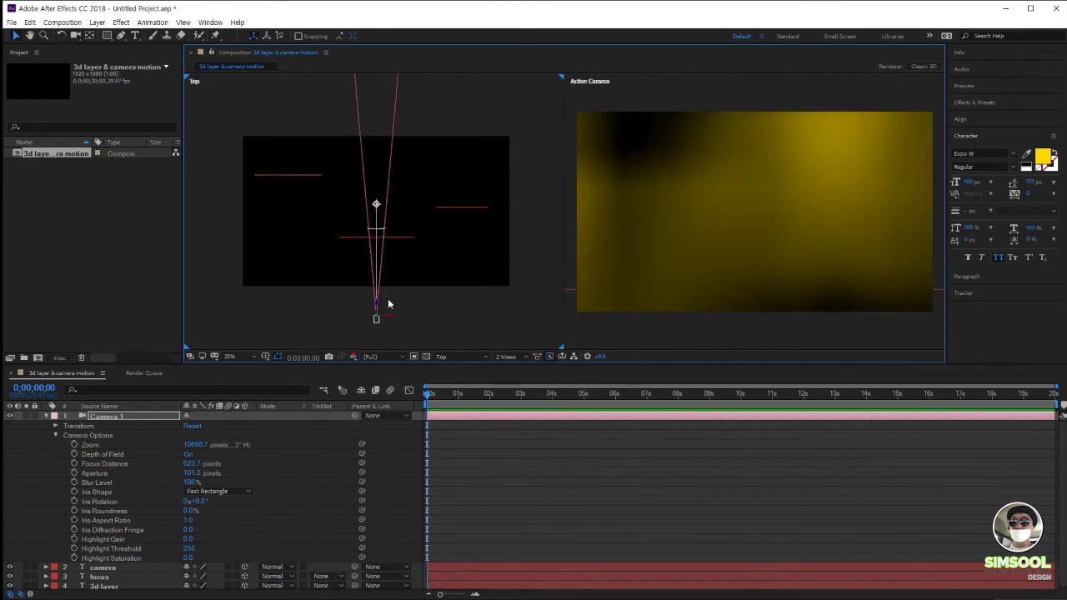
# - Switch Camera 1 to the 50mm lens preset and set its focus distance to about 759 pixels
pyautogui.doubleClick(114, 415)
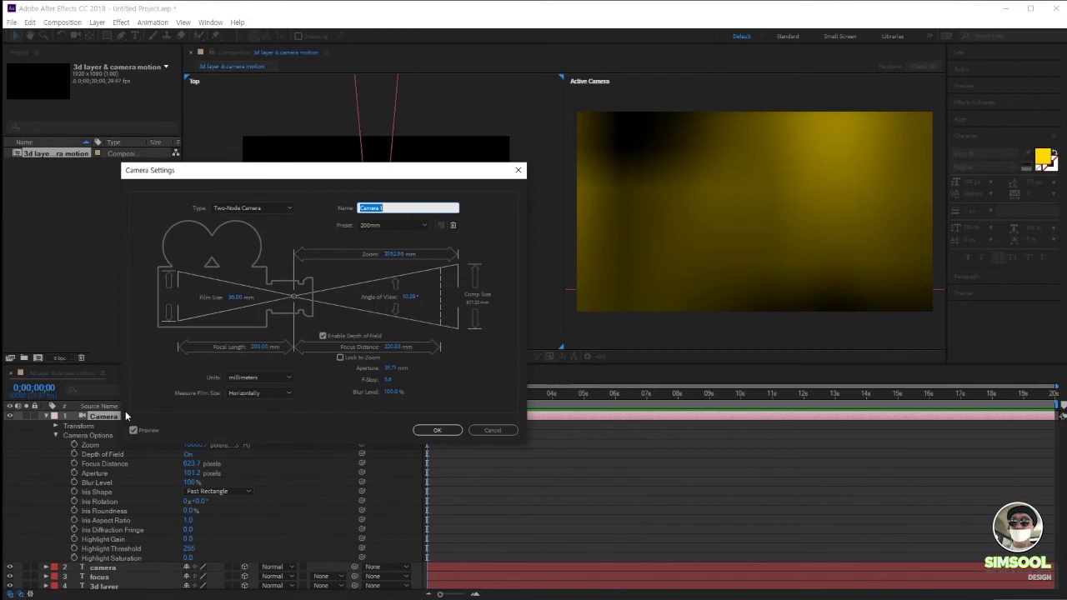
pyautogui.click(371, 227)
pyautogui.click(392, 317)
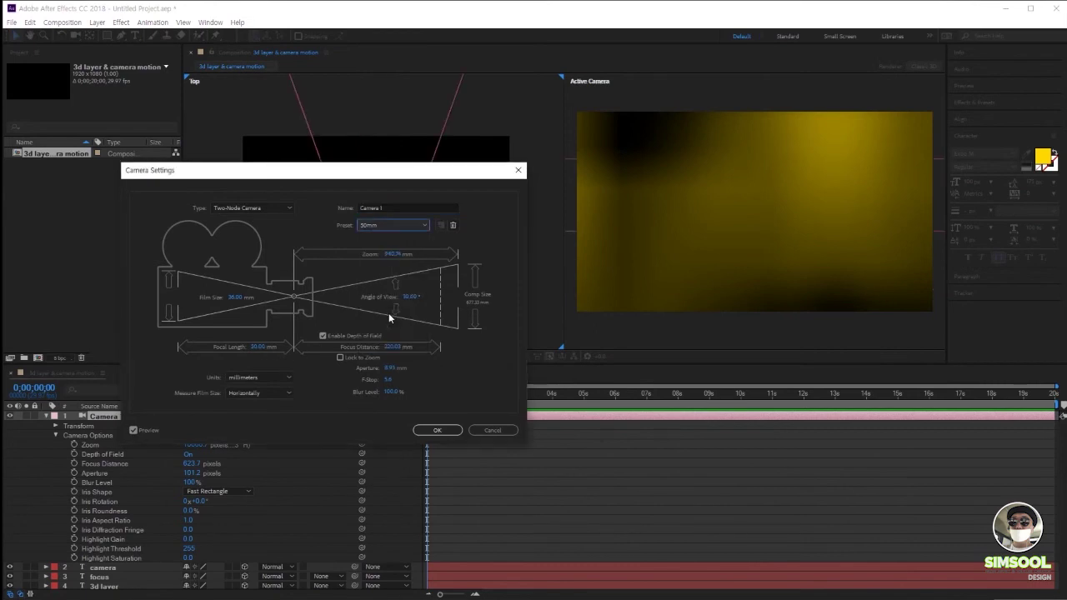
pyautogui.click(438, 431)
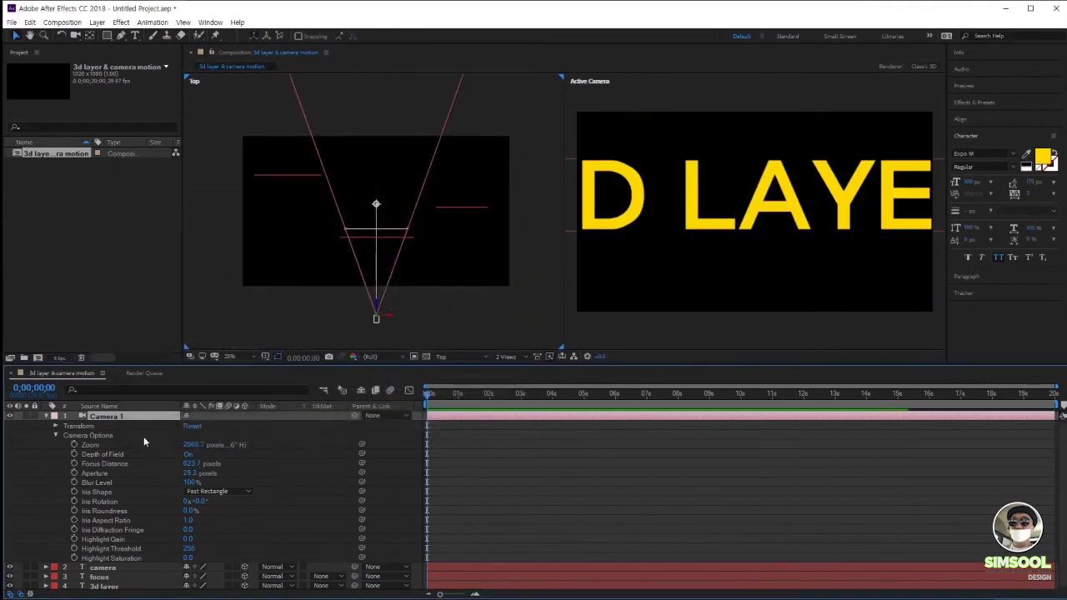
pyautogui.moveTo(191, 464); pyautogui.dragTo(274, 481)
# - Return Camera 1 to the 15mm lens preset
pyautogui.doubleClick(99, 417)
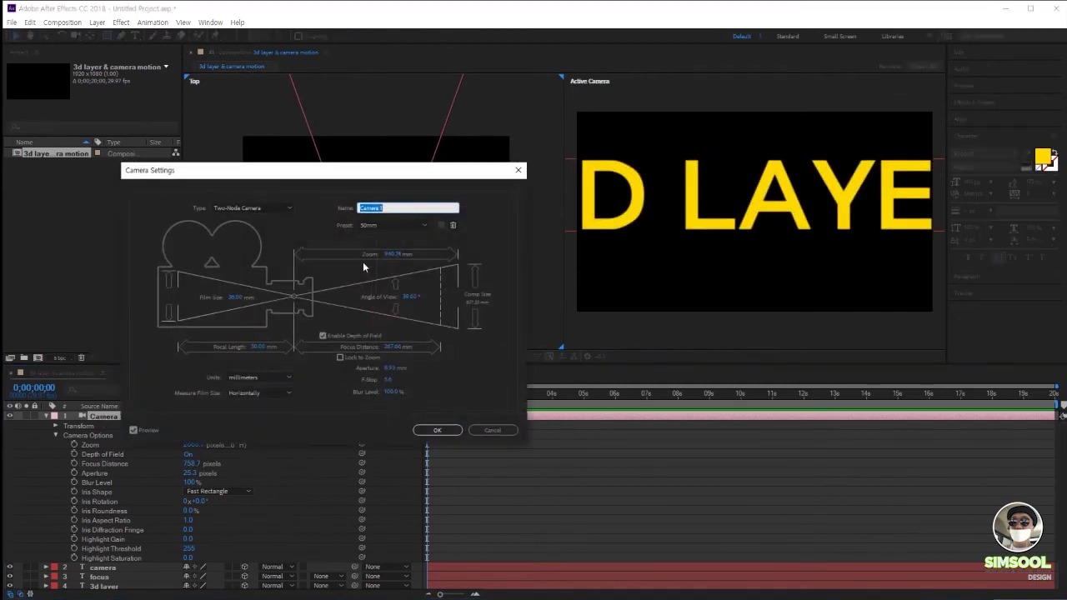
pyautogui.click(402, 227)
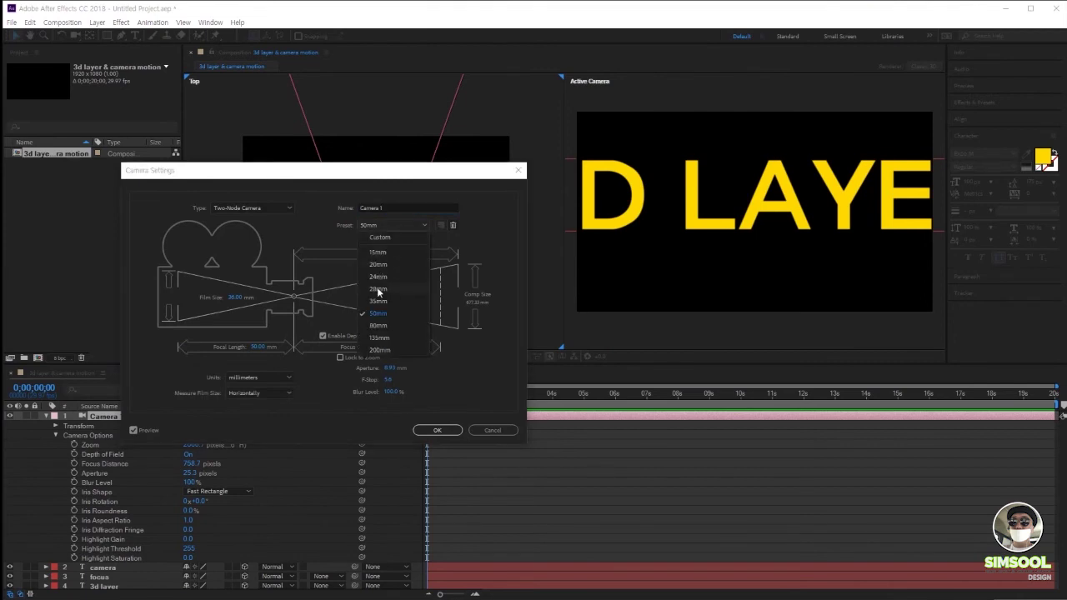
pyautogui.click(382, 252)
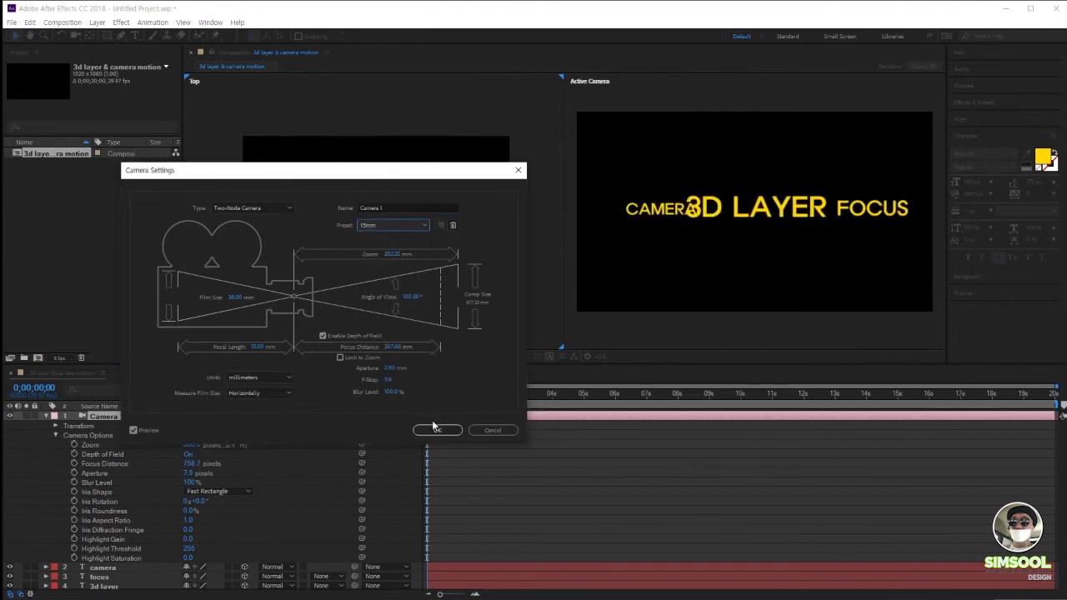
pyautogui.click(434, 431)
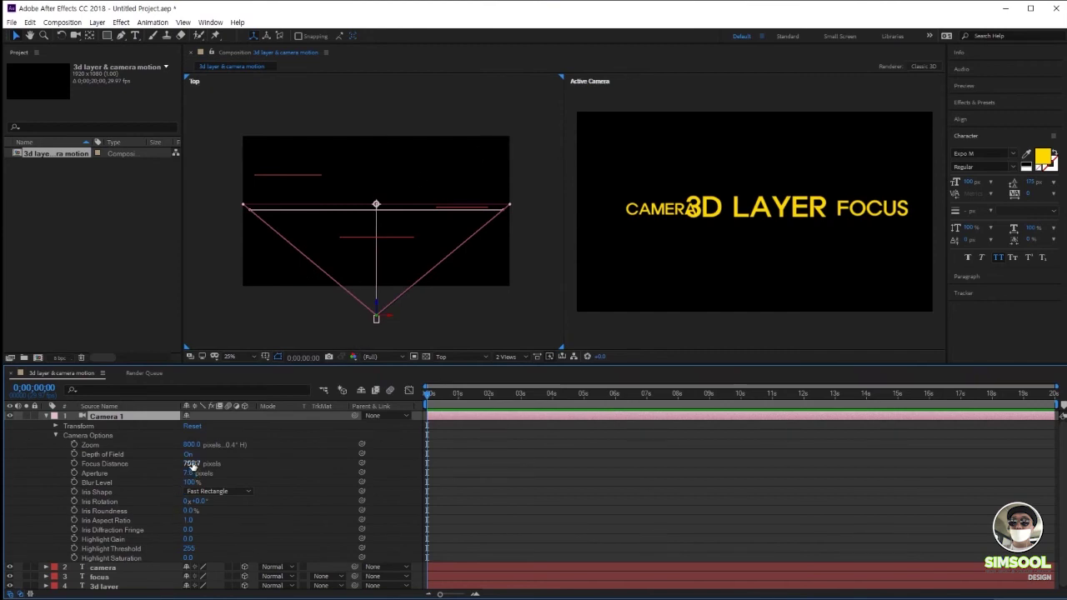
# - Set Camera 1's focus distance to about 582 pixels, near the 3D LAYER text, and its aperture to about 443 pixels
pyautogui.moveTo(192, 463); pyautogui.dragTo(110, 482)
pyautogui.moveTo(190, 475); pyautogui.dragTo(406, 478)
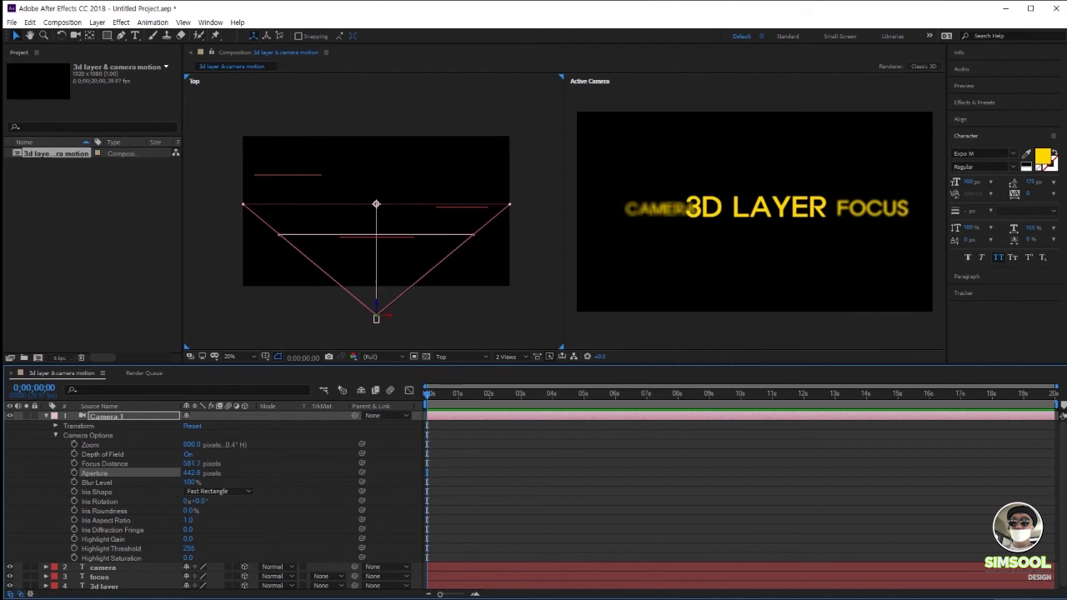
# - Change the composition's view layout from two views to a single view
pyautogui.click(507, 357)
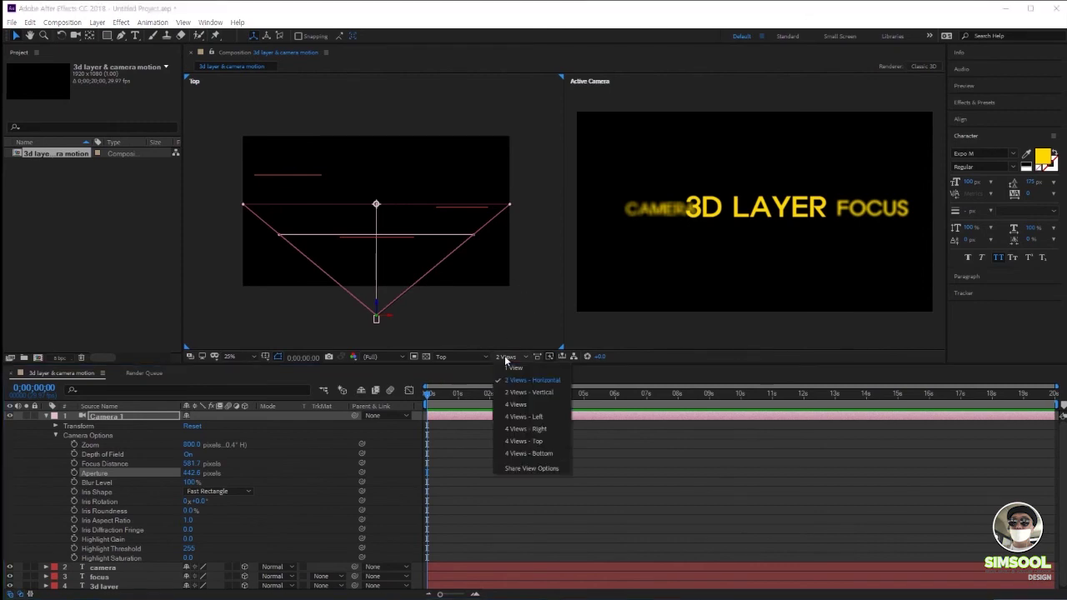
pyautogui.click(505, 357)
pyautogui.click(505, 358)
pyautogui.click(520, 368)
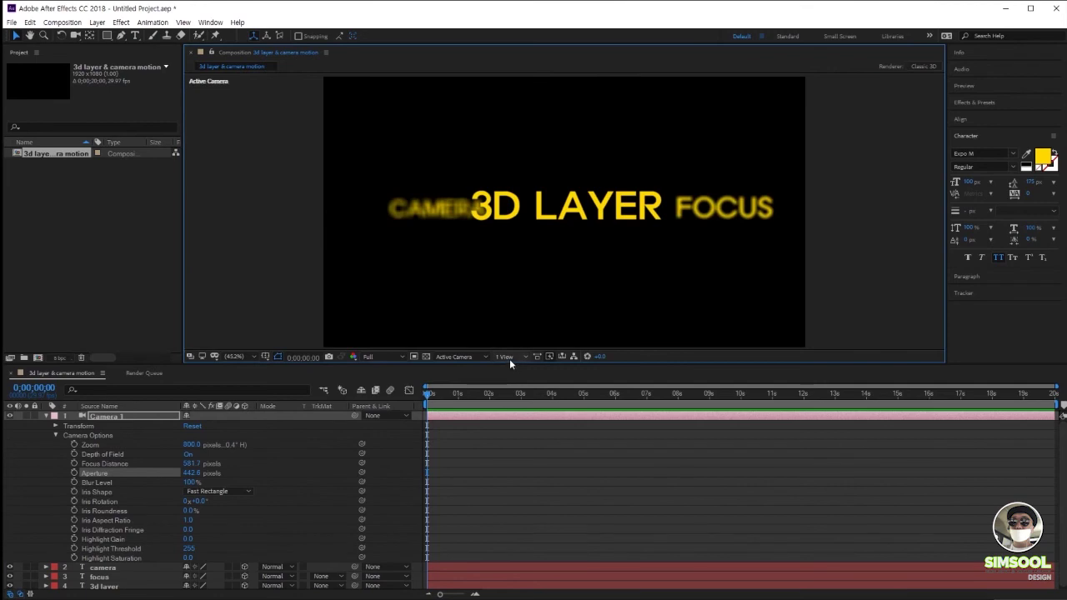
pyautogui.click(507, 358)
# - Examine the composition from the Camera 1, Front, Left, Top and Back views, and return to the Active Camera view
pyautogui.click(461, 358)
pyautogui.click(458, 357)
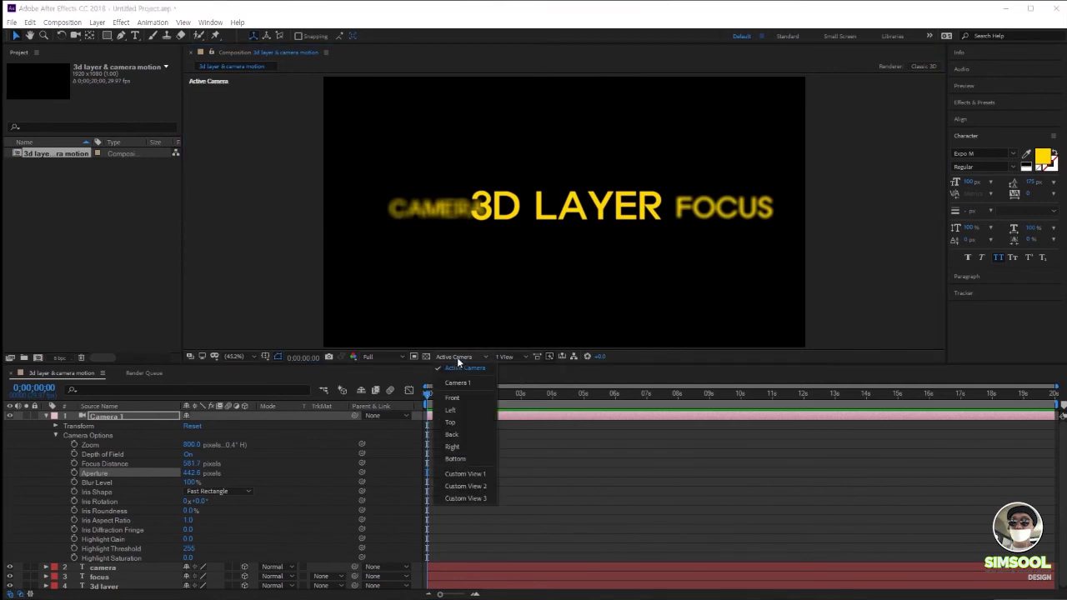
pyautogui.click(458, 383)
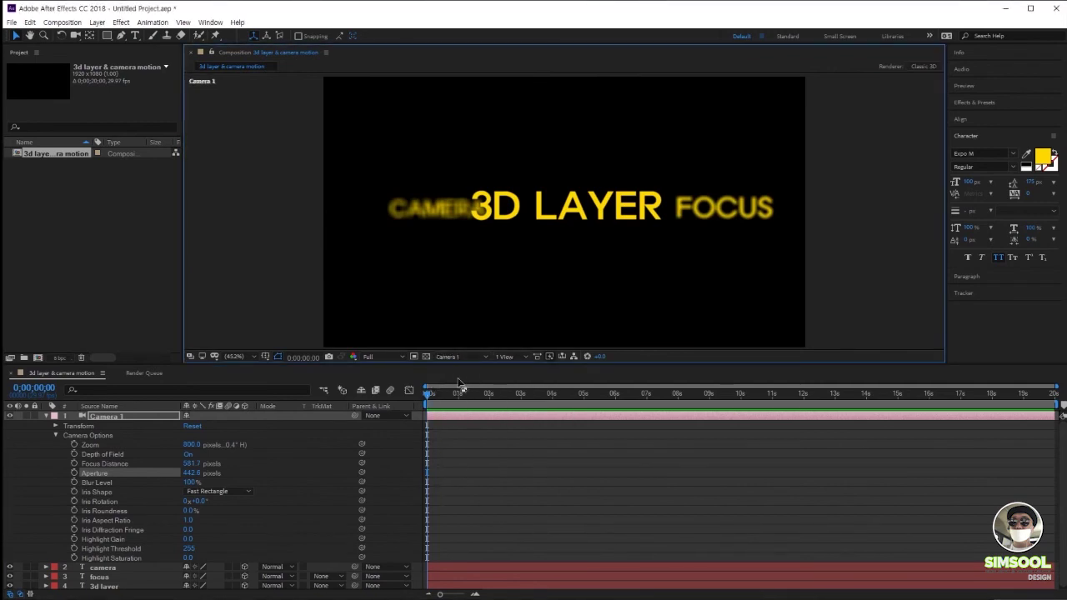
pyautogui.click(457, 355)
pyautogui.click(459, 368)
pyautogui.click(459, 356)
pyautogui.click(456, 399)
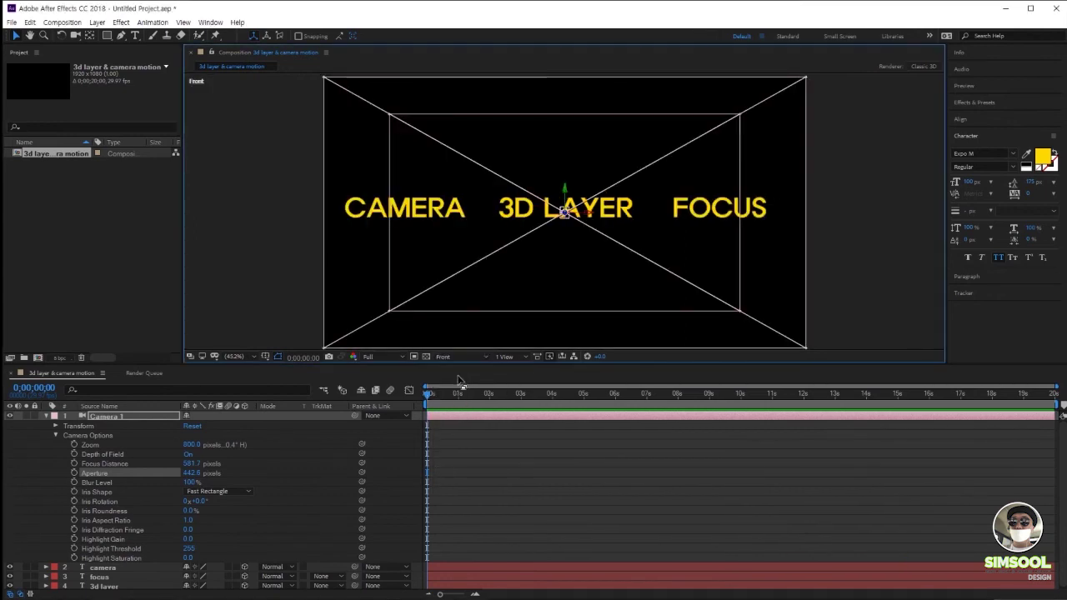
pyautogui.click(460, 358)
pyautogui.click(457, 410)
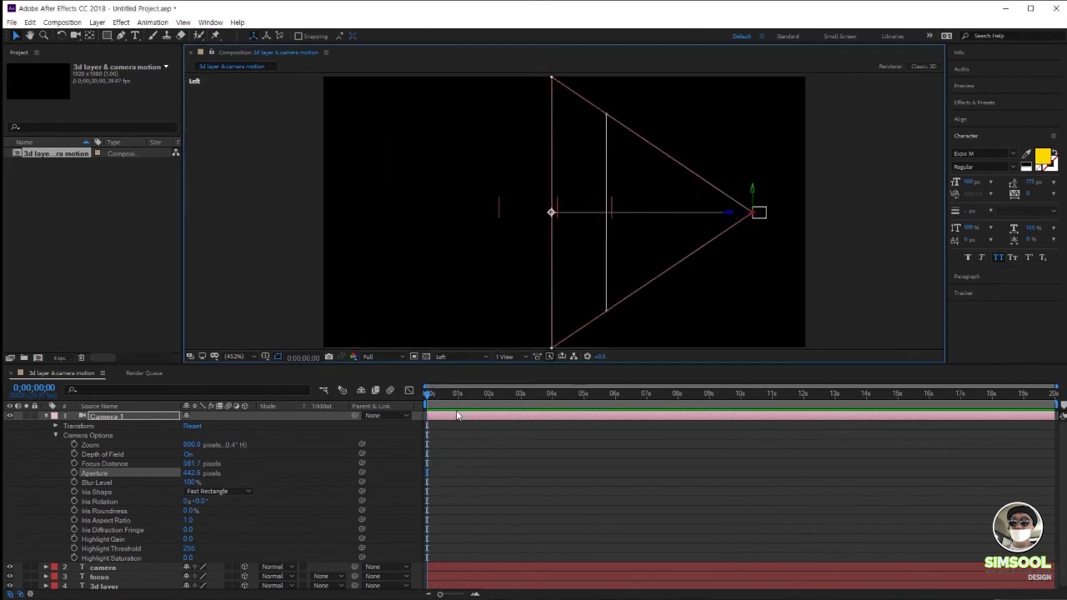
pyautogui.click(450, 355)
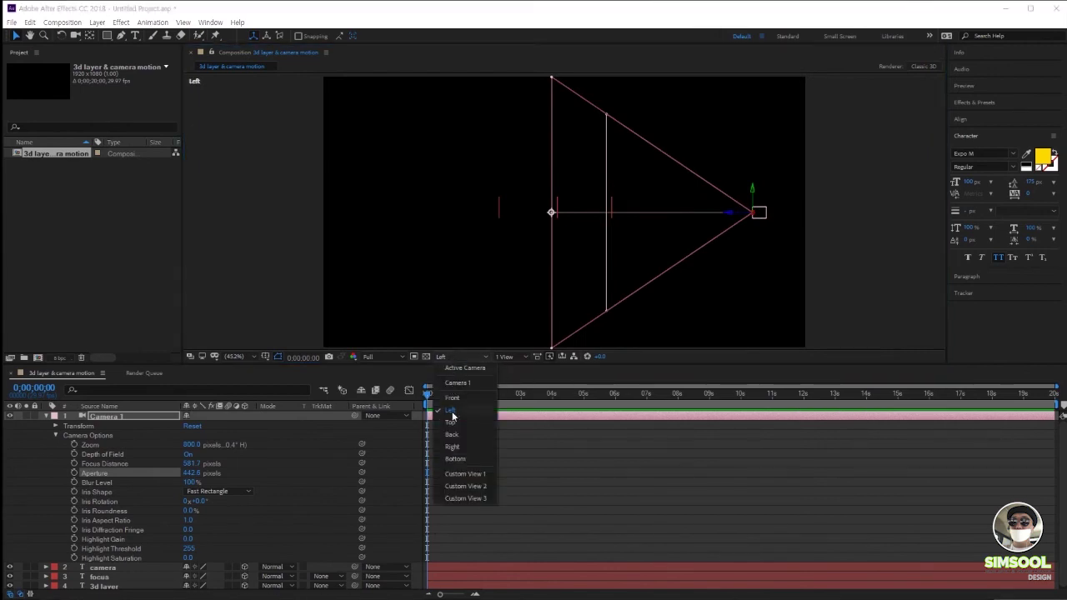
pyautogui.click(455, 421)
pyautogui.click(447, 357)
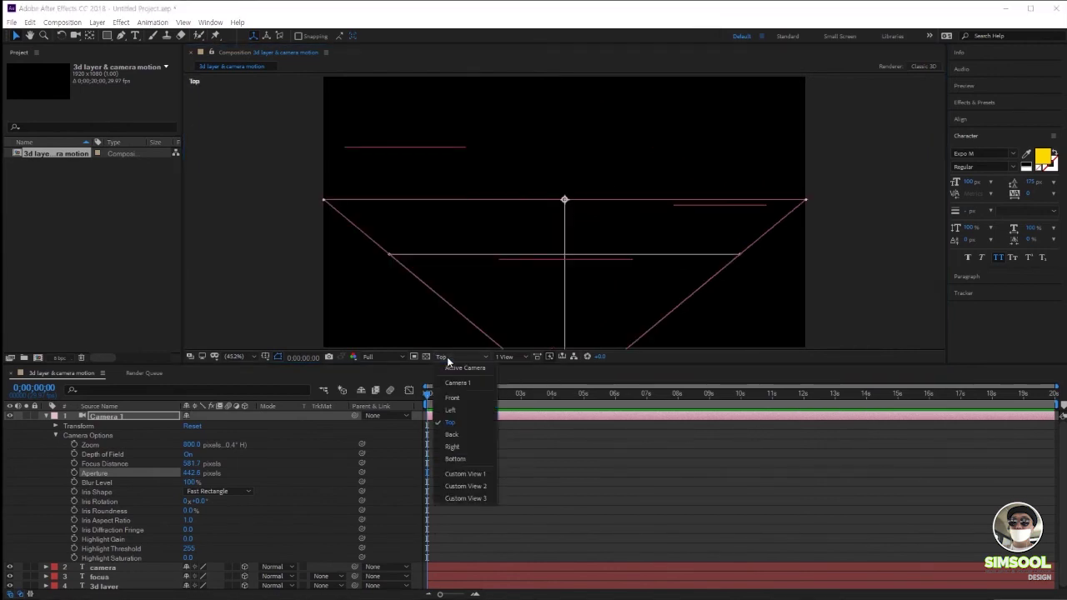
pyautogui.click(452, 434)
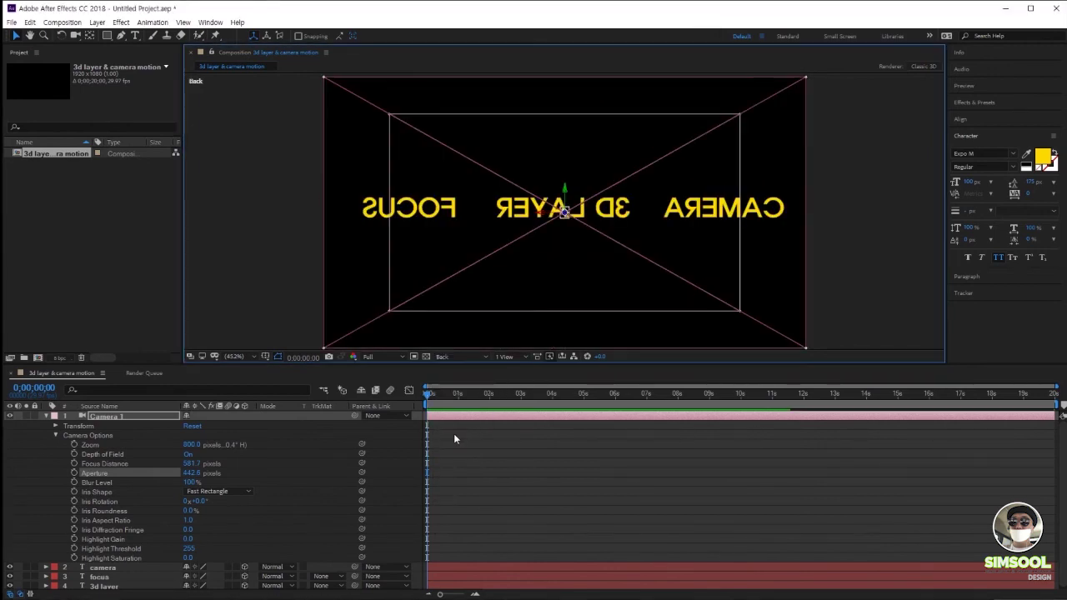
pyautogui.click(445, 358)
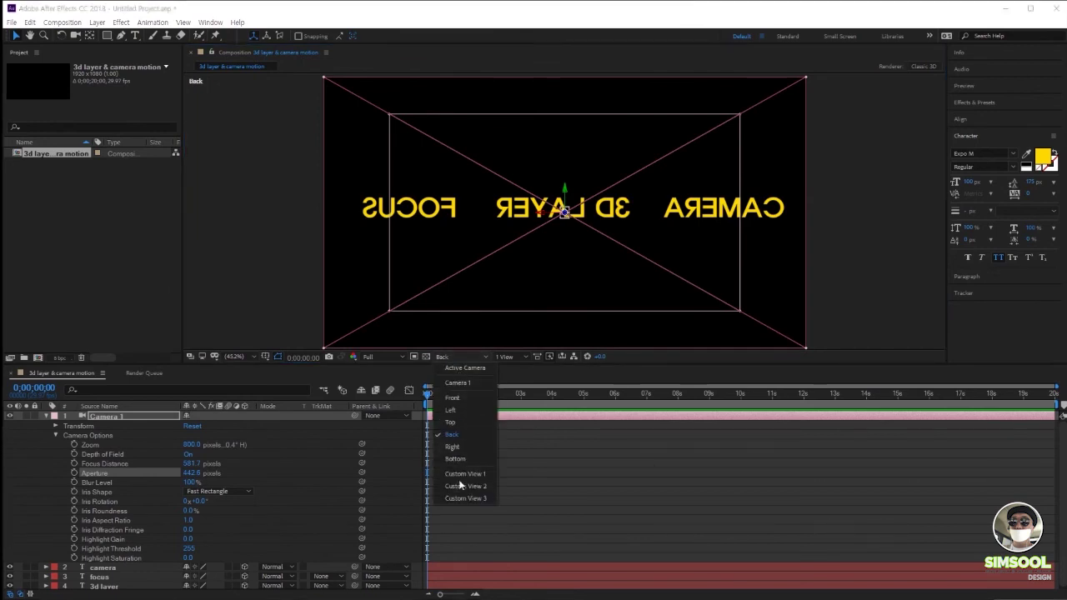
pyautogui.click(463, 368)
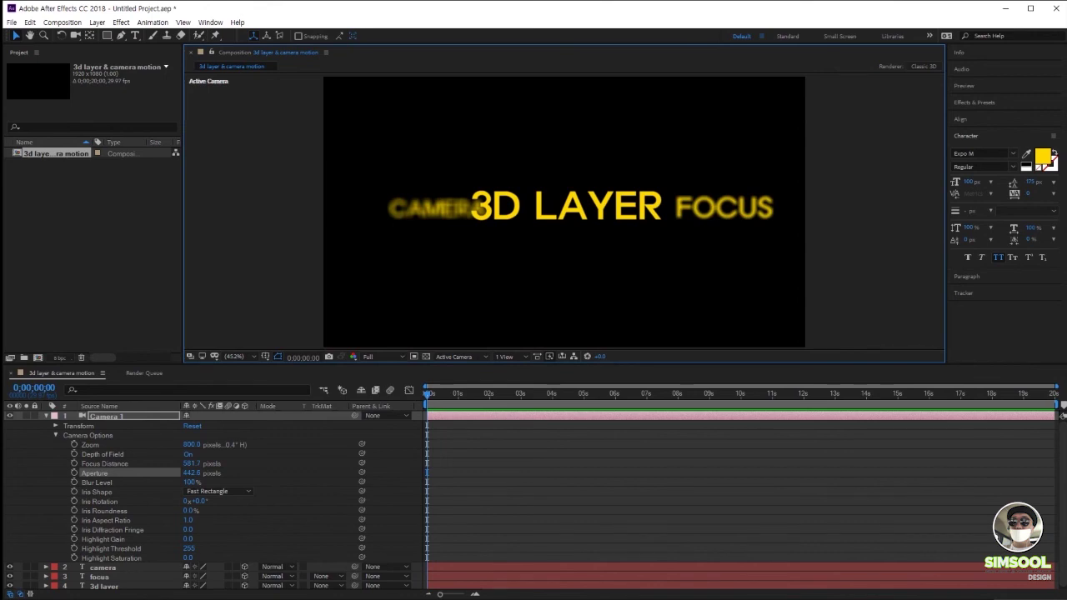
# - Preview the composition in the 4 Views - Left and 4 Views - Right layouts
pyautogui.click(508, 357)
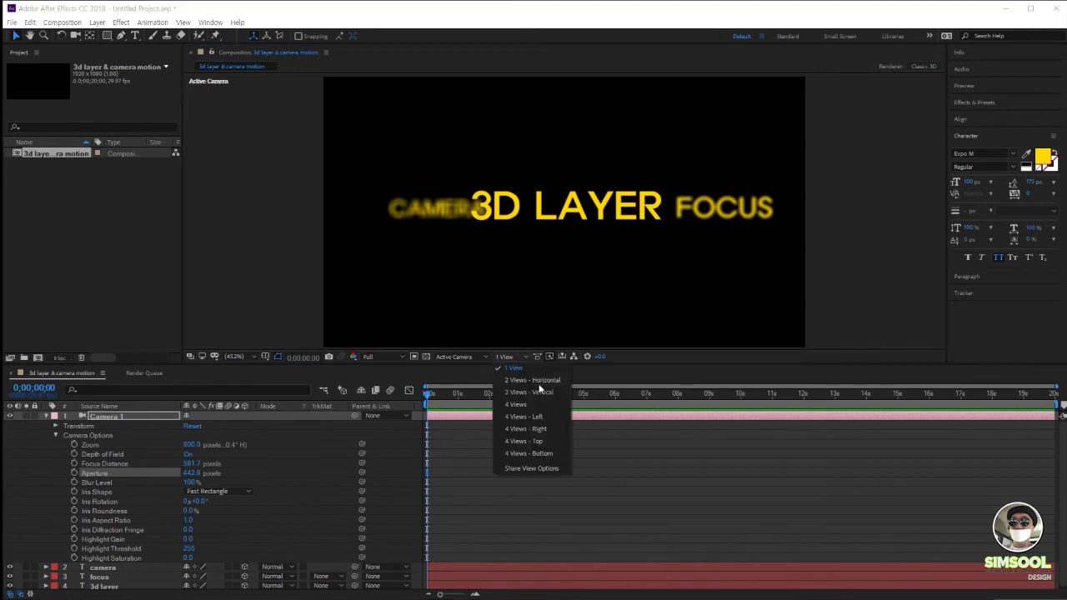
pyautogui.click(531, 417)
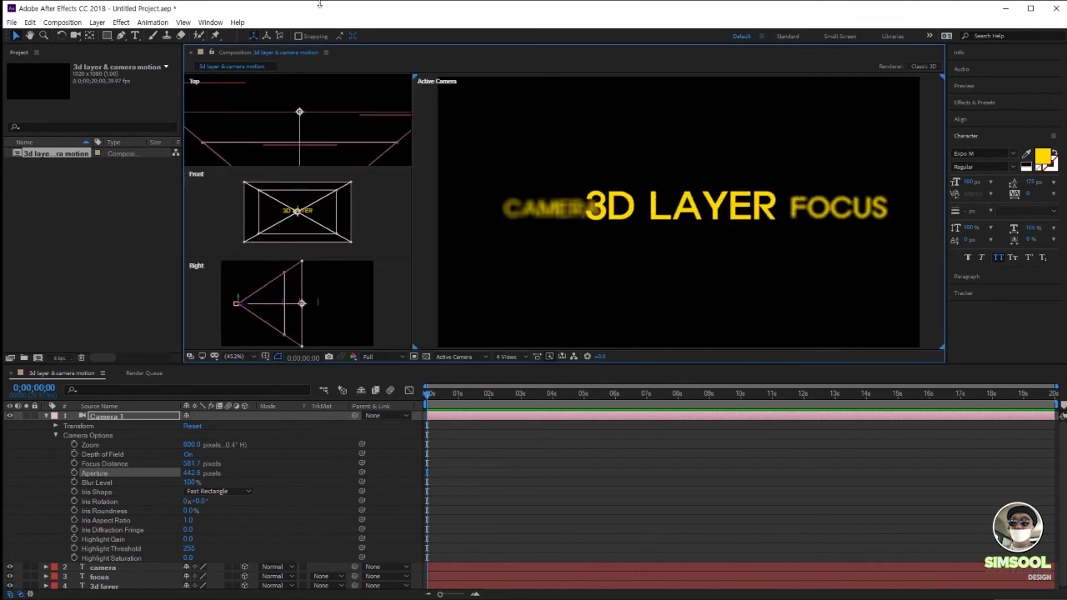
pyautogui.click(511, 357)
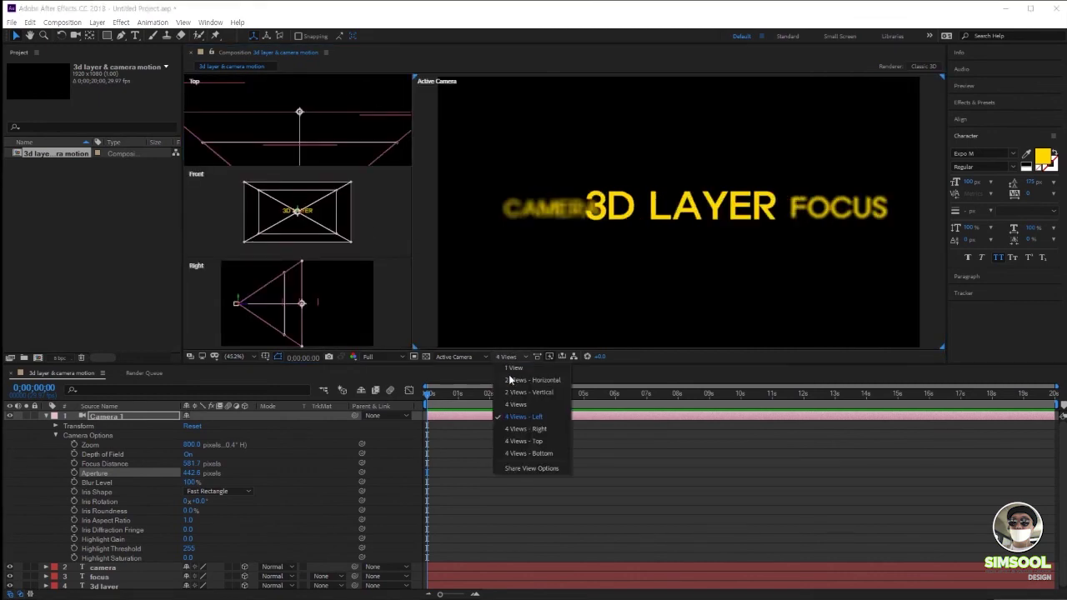
pyautogui.click(526, 432)
# - Switch to the 4 Views - Top layout and move Camera 1 slightly farther back from the text layers in the Top view
pyautogui.click(505, 357)
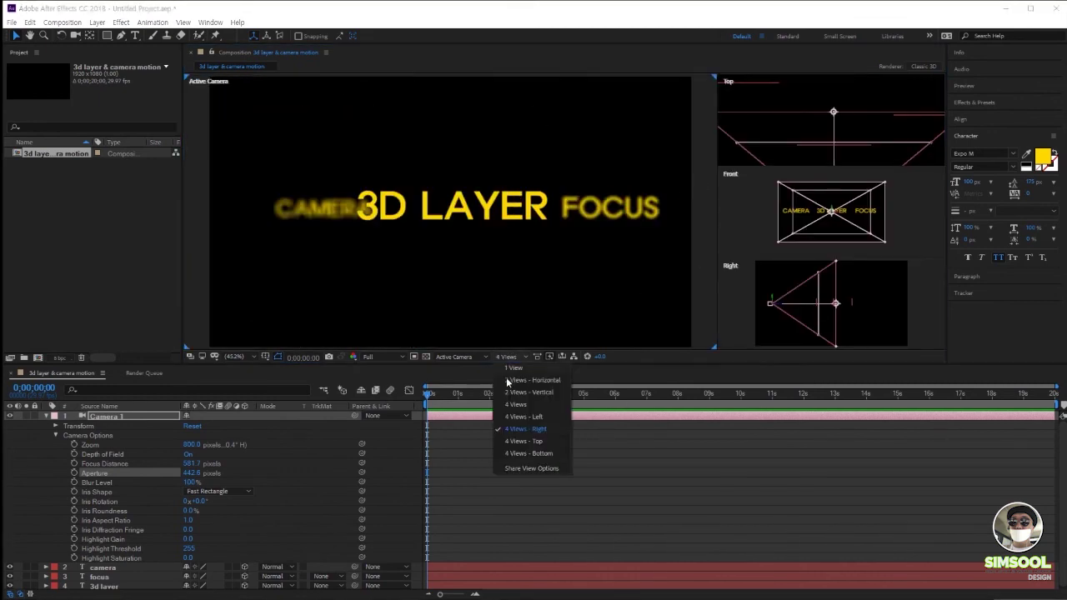
pyautogui.click(527, 442)
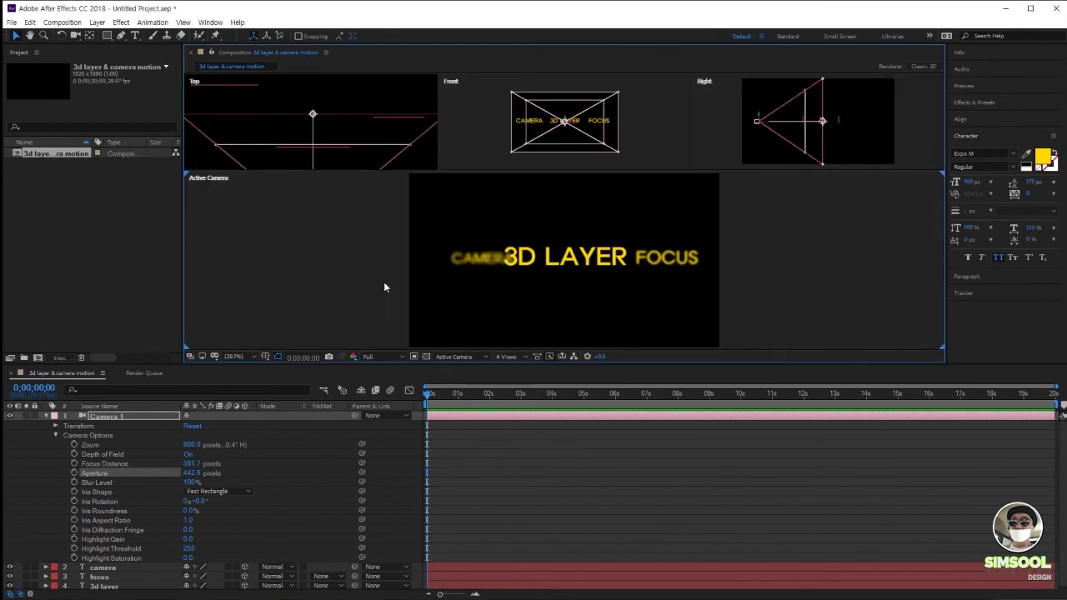
pyautogui.scroll(-4, 320, 133)
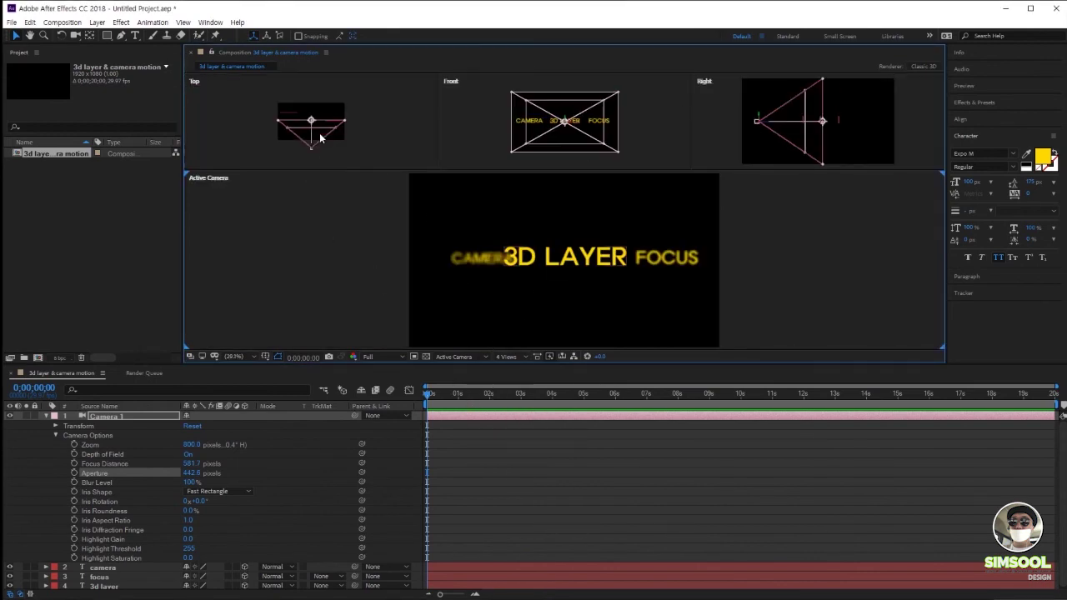
pyautogui.moveTo(312, 148)
pyautogui.mouseDown()
pyautogui.moveTo(309, 123)
pyautogui.moveTo(311, 152)
pyautogui.mouseUp()
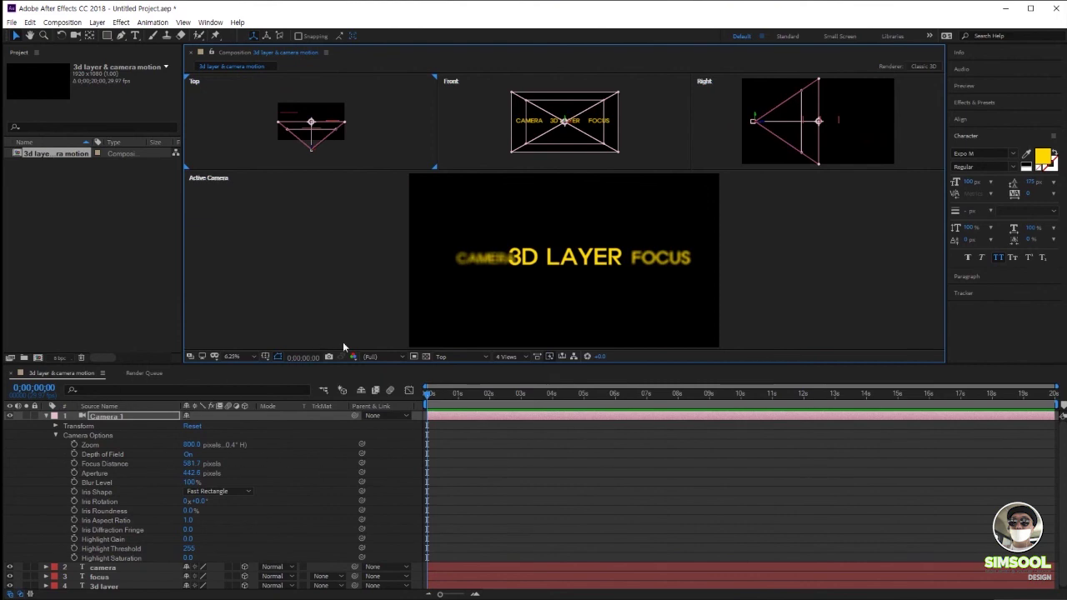
# - Enable Share View Options and return the composition to the 1 View layout
pyautogui.click(506, 356)
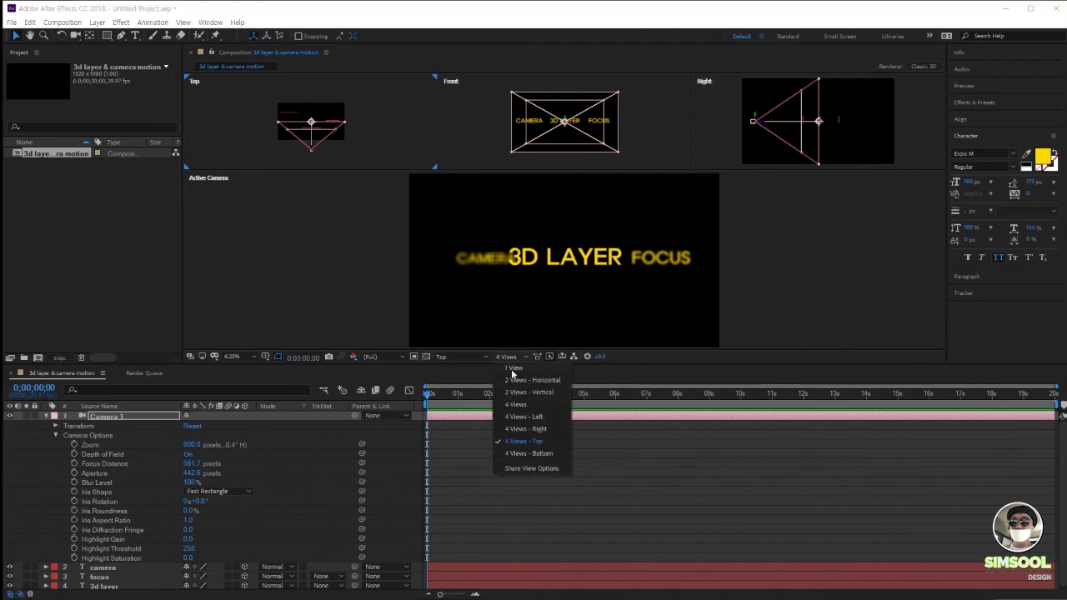
pyautogui.click(526, 469)
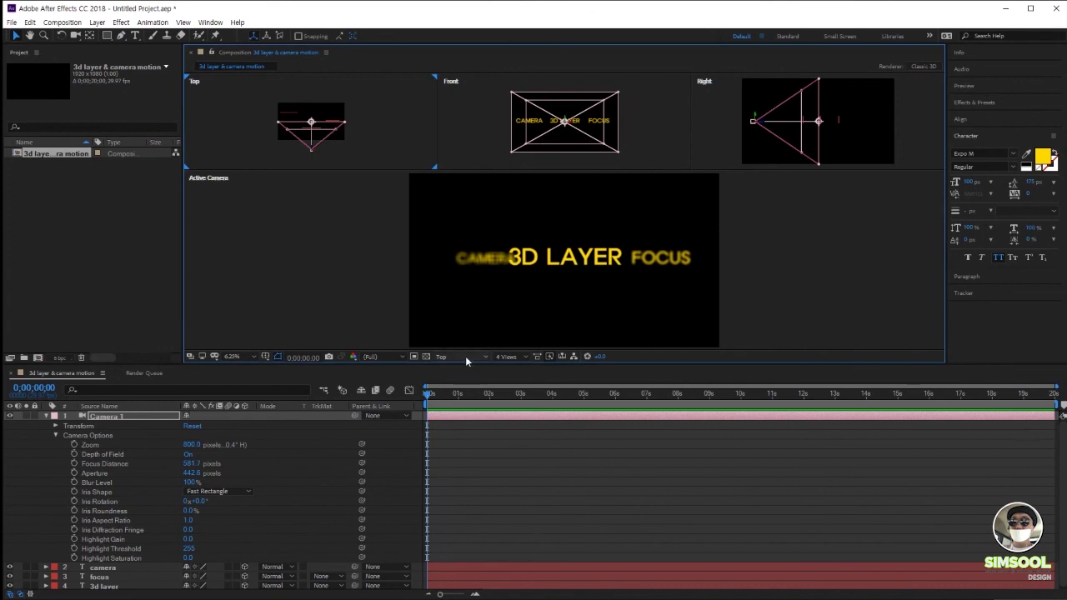
pyautogui.click(505, 356)
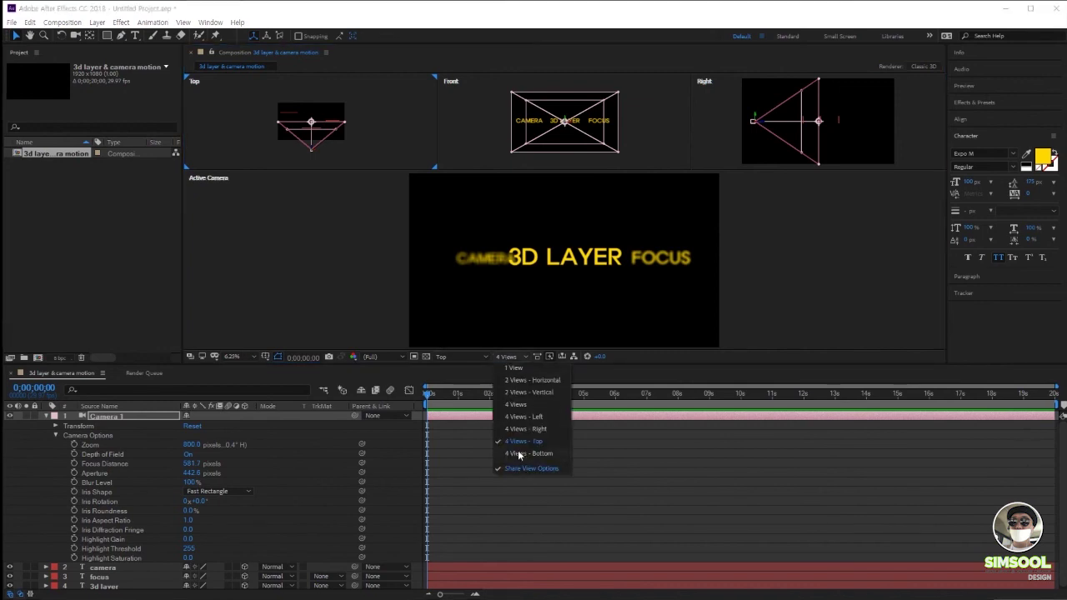
pyautogui.click(523, 368)
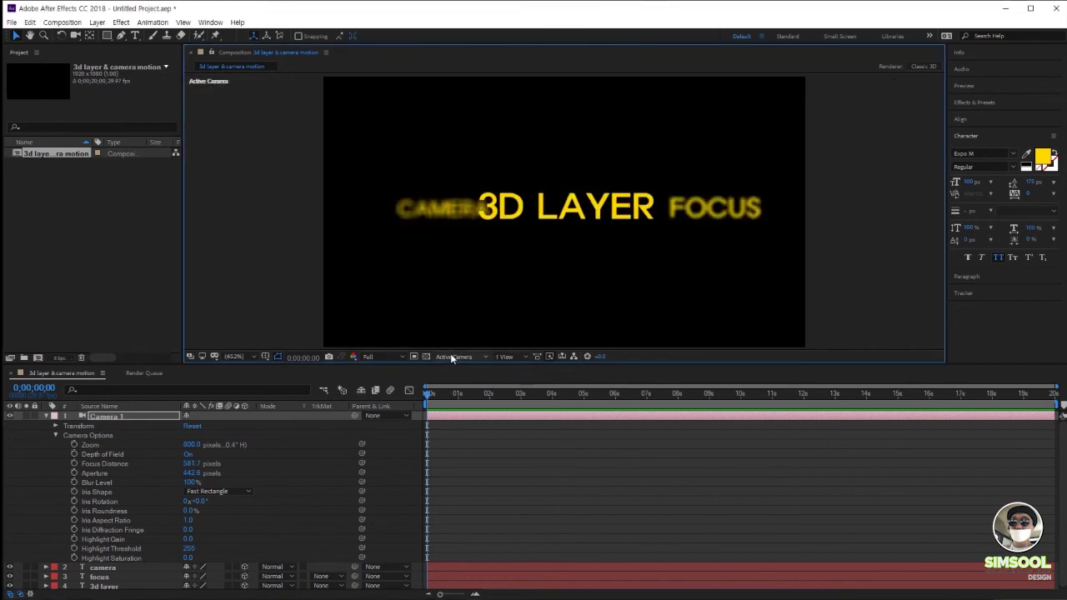
pyautogui.click(508, 356)
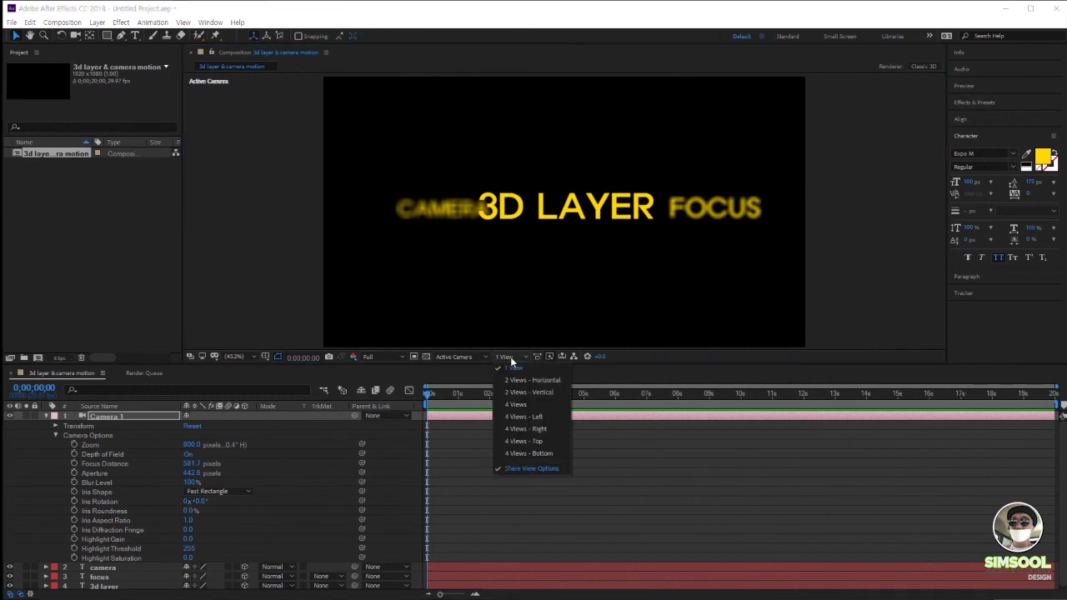
pyautogui.click(510, 359)
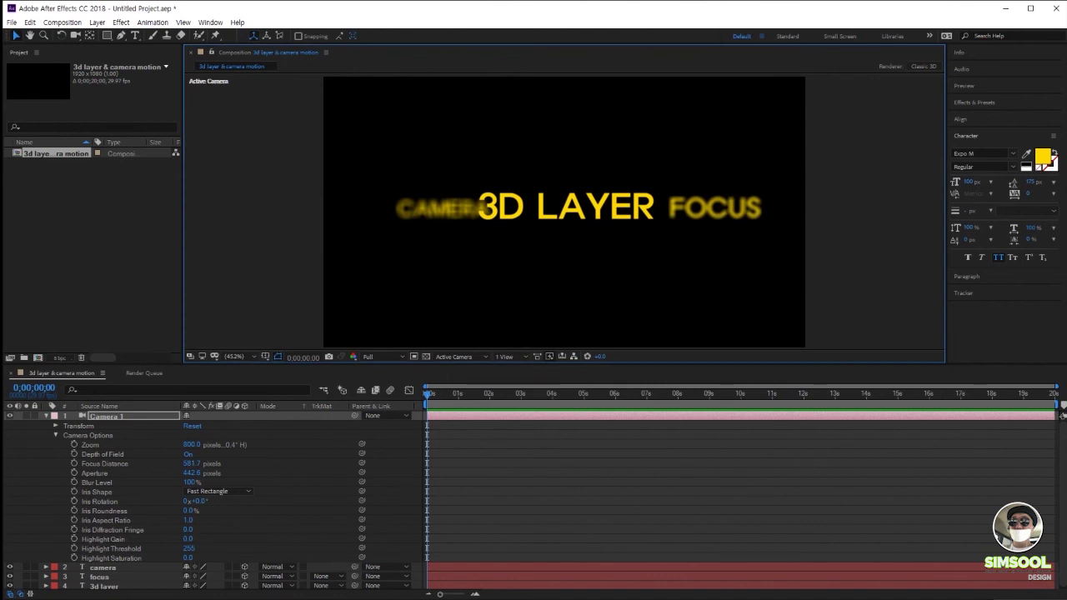
# - Select the Camera 1 layer and show the composition in the 4 Views layout
pyautogui.click(110, 417)
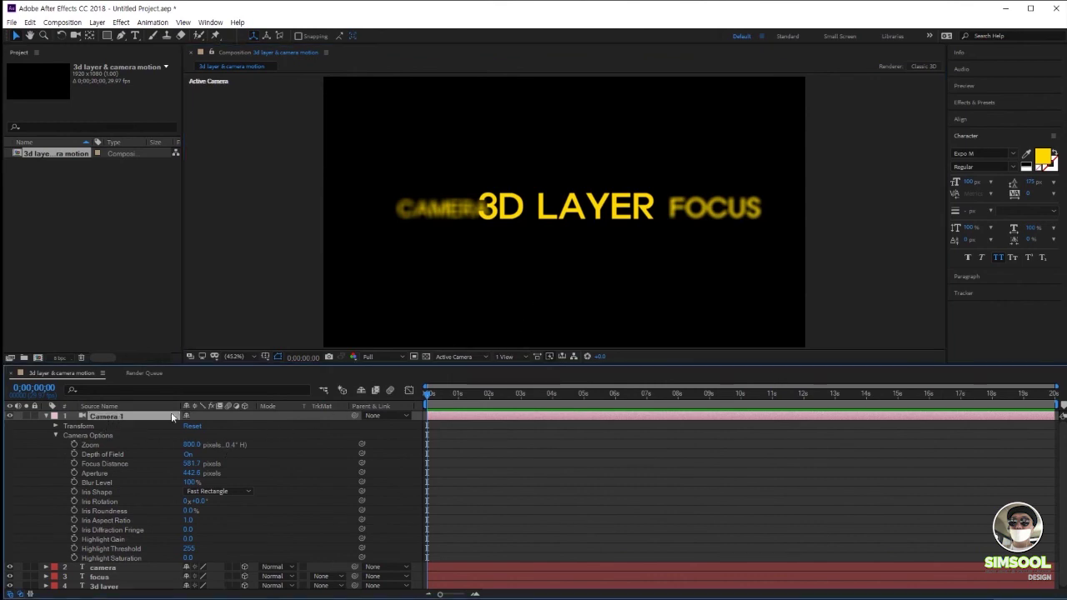
pyautogui.click(510, 357)
pyautogui.click(523, 405)
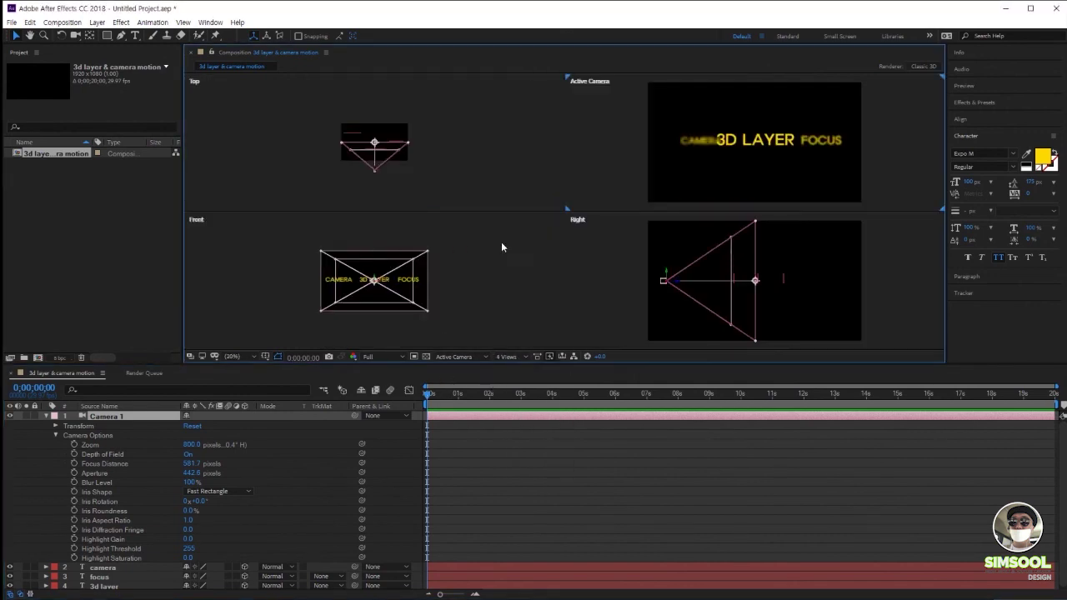
# - Restore the 1 View layout and turn off Share View Options
pyautogui.click(505, 357)
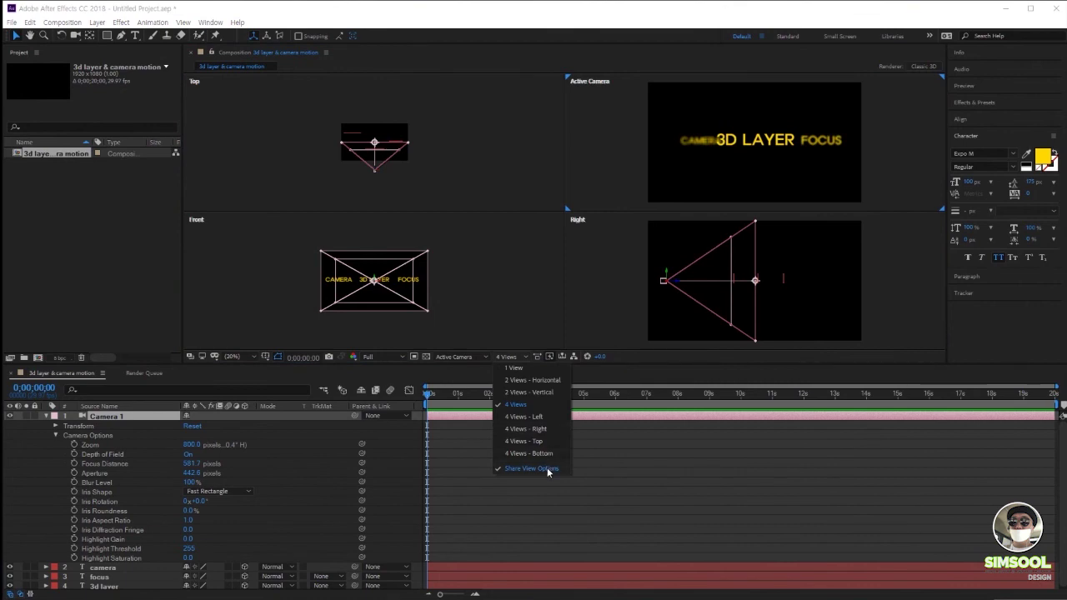
pyautogui.click(531, 368)
pyautogui.click(506, 357)
pyautogui.click(523, 432)
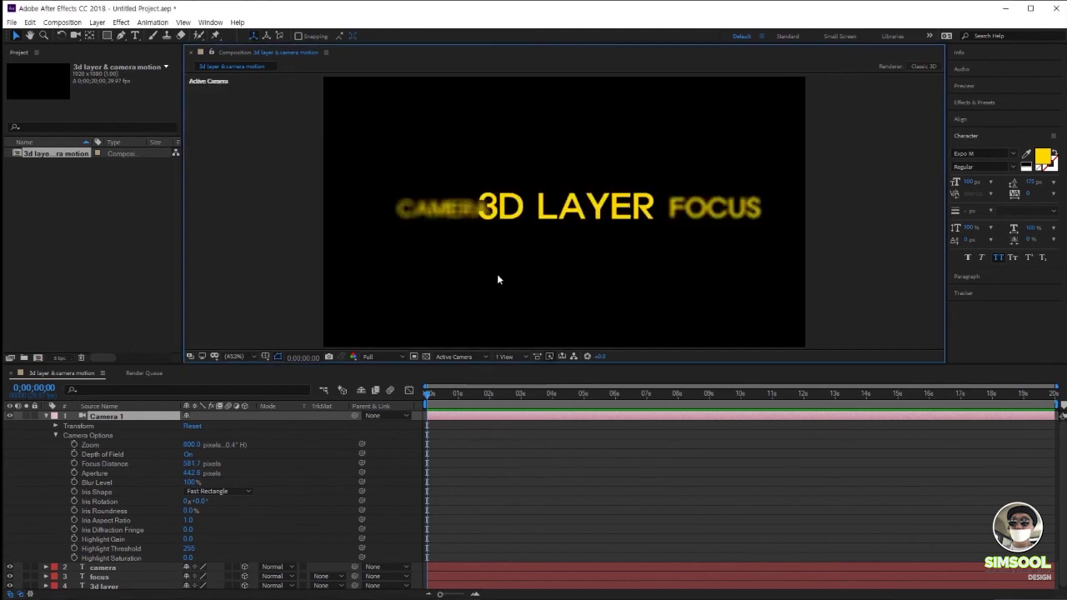
# - Examine the camera and text placement in the 4 Views layout, and go back to a single view
pyautogui.click(511, 358)
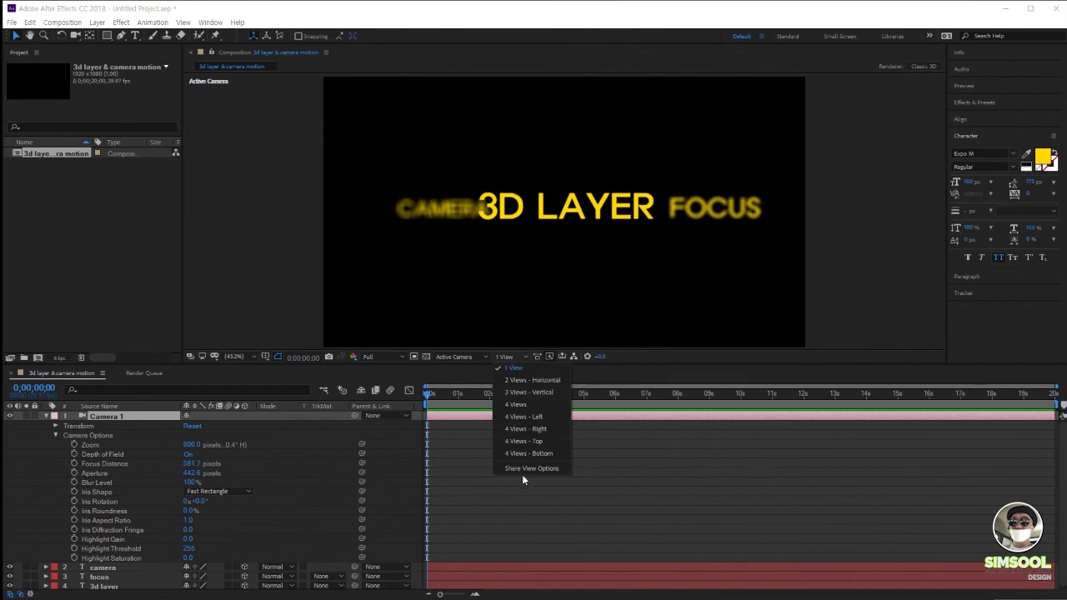
pyautogui.click(522, 405)
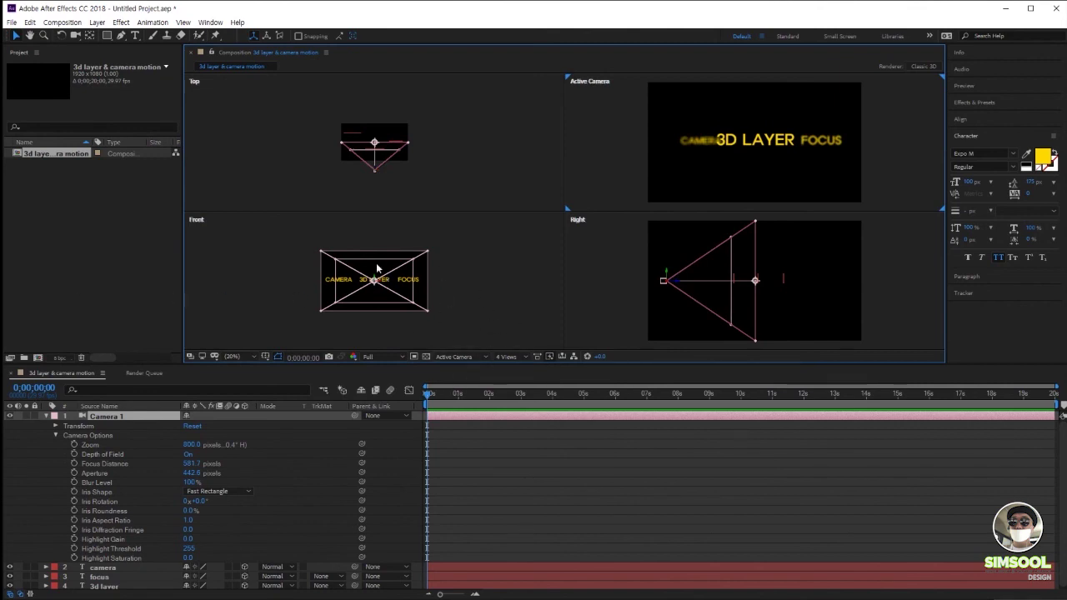
pyautogui.click(516, 358)
pyautogui.click(513, 372)
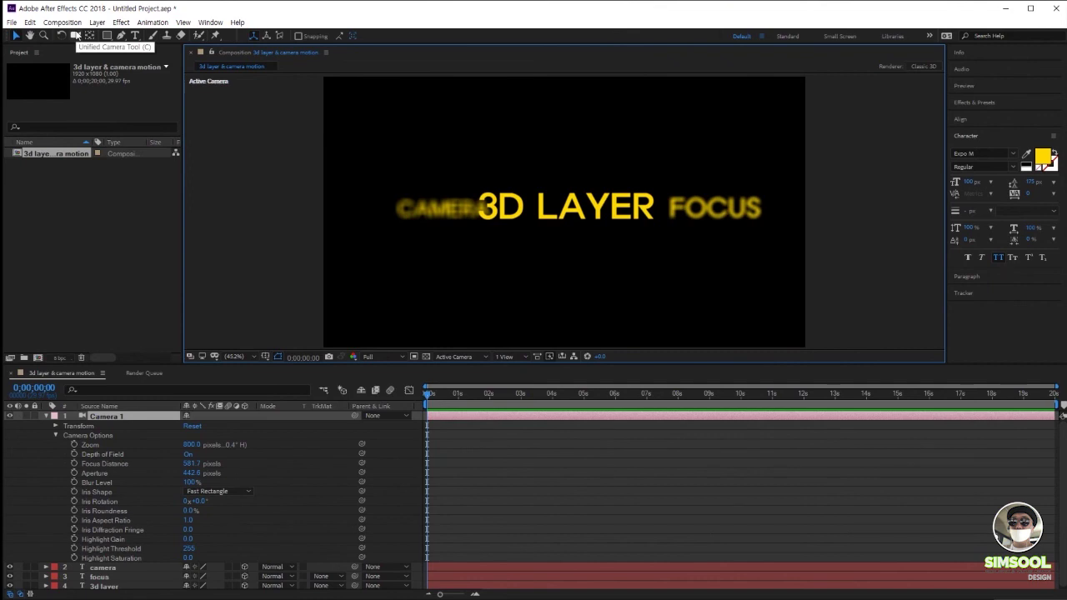
# - Orbit Camera 1 with the Unified Camera Tool to see the text layers from above at an angle, with FOCUS nearest
pyautogui.click(75, 37)
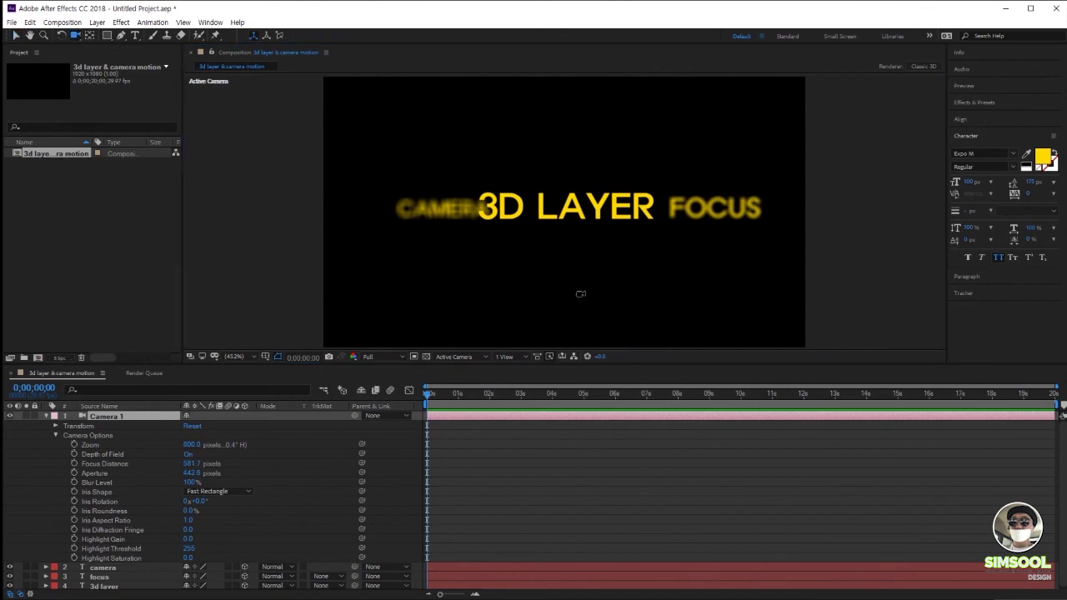
pyautogui.click(573, 211)
pyautogui.moveTo(573, 210); pyautogui.dragTo(531, 246)
# - Check the orbited Camera 1's position in the 4 Views layout, and return to the single Active Camera view
pyautogui.click(513, 356)
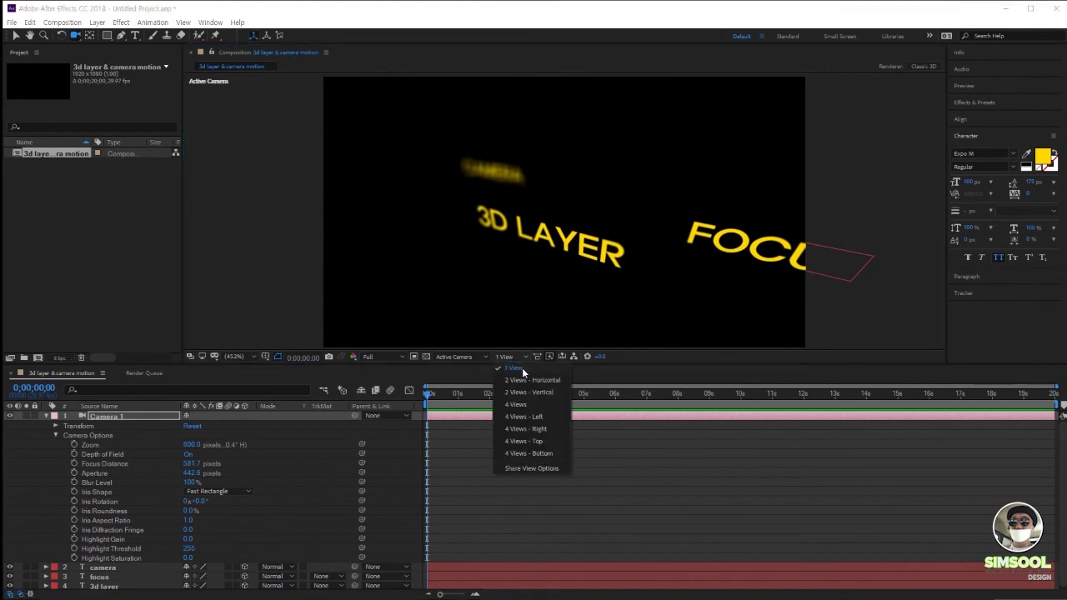
pyautogui.press('Escape')
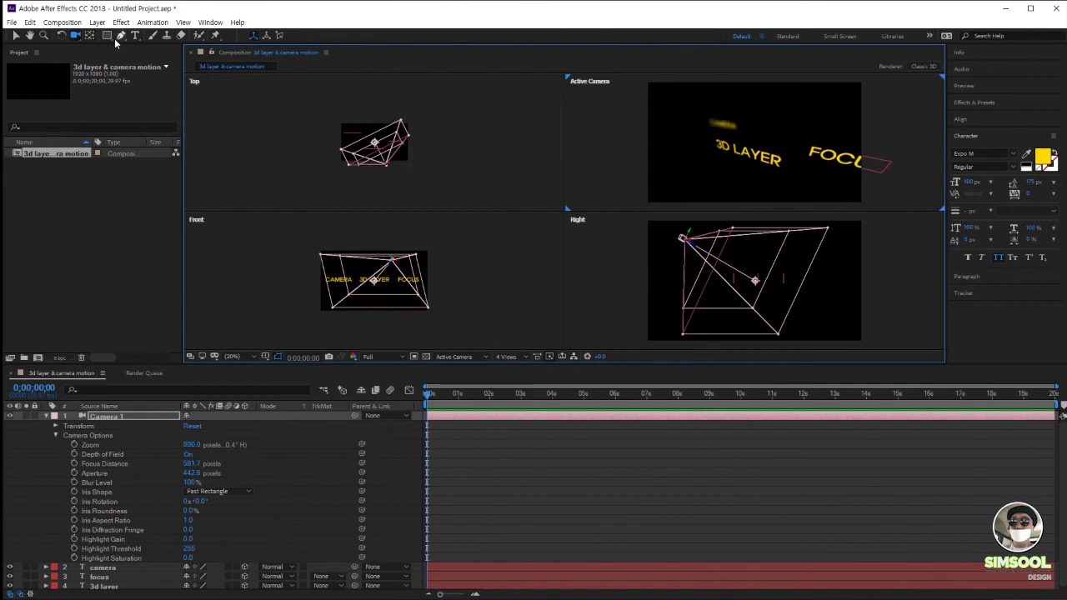
pyautogui.click(500, 358)
pyautogui.click(526, 377)
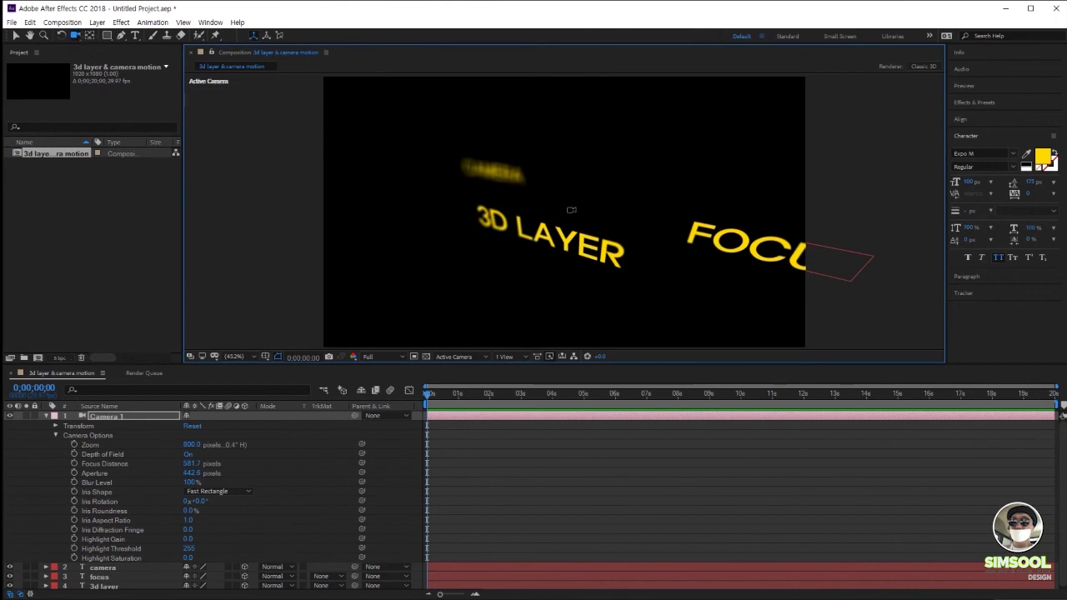
# - Orbit Camera 1 back to a nearly frontal view of CAMERA, 3D LAYER and FOCUS
pyautogui.moveTo(572, 210)
pyautogui.mouseDown()
pyautogui.moveTo(564, 201)
pyautogui.moveTo(664, 241)
pyautogui.moveTo(587, 210)
pyautogui.moveTo(574, 95)
pyautogui.moveTo(576, 142)
pyautogui.moveTo(562, 145)
pyautogui.moveTo(617, 162)
pyautogui.moveTo(577, 143)
pyautogui.moveTo(597, 187)
pyautogui.moveTo(575, 208)
pyautogui.moveTo(545, 174)
pyautogui.moveTo(602, 188)
pyautogui.moveTo(591, 190)
pyautogui.moveTo(603, 215)
pyautogui.moveTo(589, 259)
pyautogui.moveTo(438, 183)
pyautogui.moveTo(546, 188)
pyautogui.moveTo(688, 219)
pyautogui.moveTo(642, 183)
pyautogui.moveTo(561, 155)
pyautogui.moveTo(585, 199)
pyautogui.moveTo(588, 155)
pyautogui.moveTo(584, 200)
pyautogui.mouseUp()
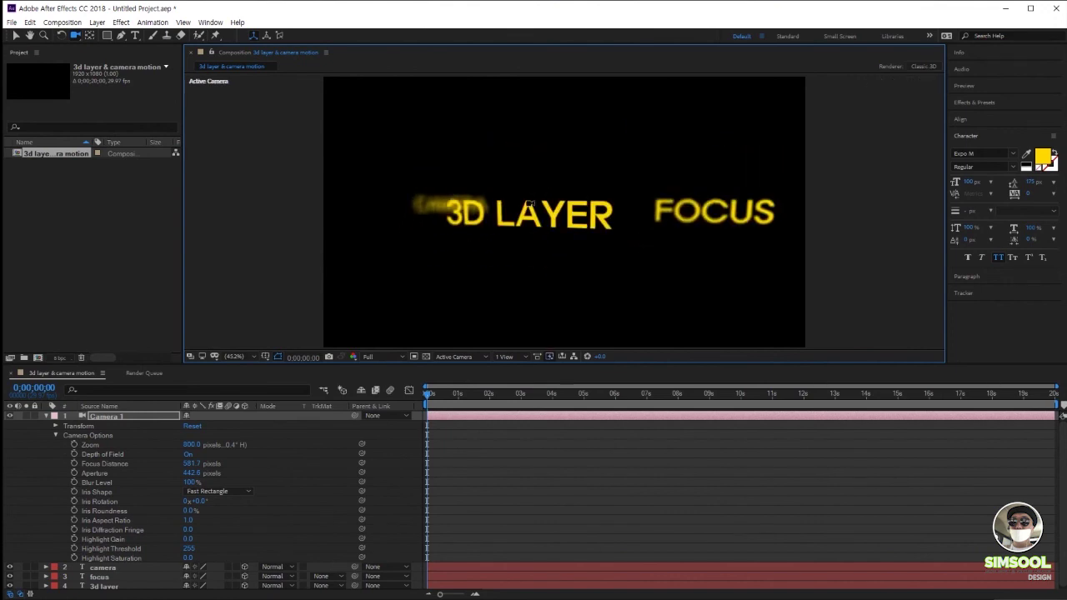
pyautogui.scroll(3, 476, 234)
pyautogui.scroll(-4, 436, 231)
pyautogui.scroll(2, 526, 240)
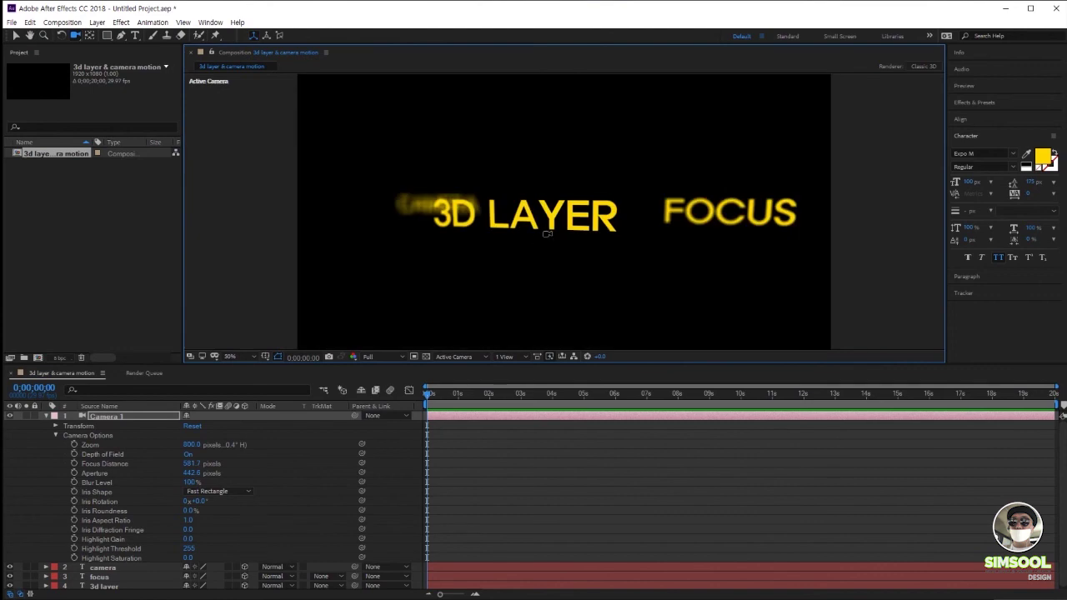
# - Dolly and orbit Camera 1 with the Unified Camera Tool until FOCUS slants in the foreground, with 3D LAYER and CAMERA farther behind
pyautogui.moveTo(587, 227); pyautogui.dragTo(558, 242)
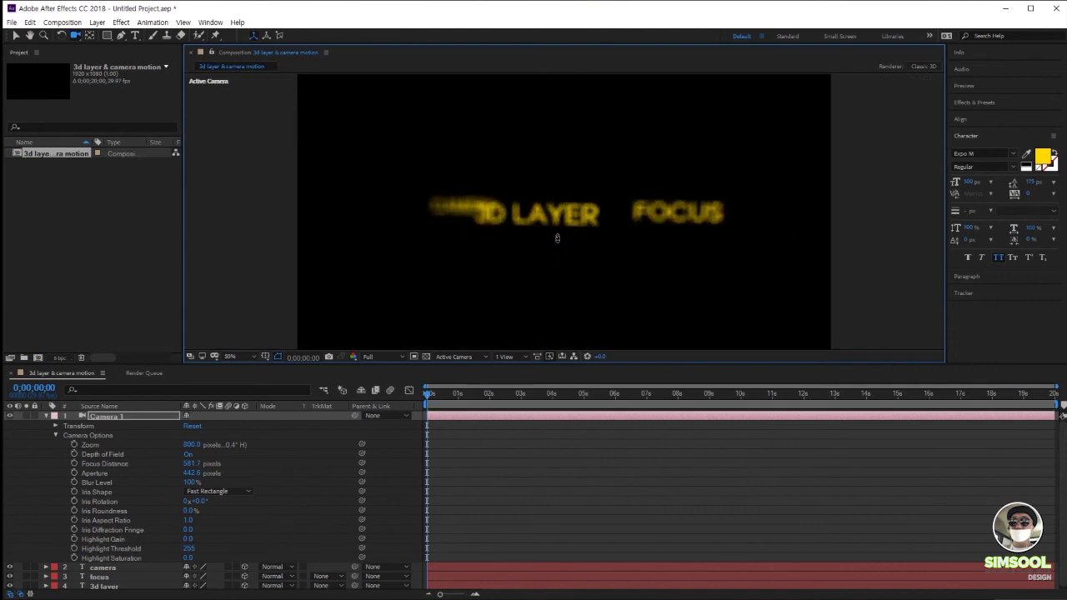
pyautogui.moveTo(555, 198); pyautogui.dragTo(677, 244)
pyautogui.moveTo(588, 242)
pyautogui.mouseDown()
pyautogui.moveTo(586, 181)
pyautogui.moveTo(589, 246)
pyautogui.moveTo(565, 234)
pyautogui.moveTo(511, 250)
pyautogui.moveTo(516, 237)
pyautogui.moveTo(570, 234)
pyautogui.moveTo(527, 252)
pyautogui.moveTo(572, 274)
pyautogui.moveTo(572, 233)
pyautogui.mouseUp()
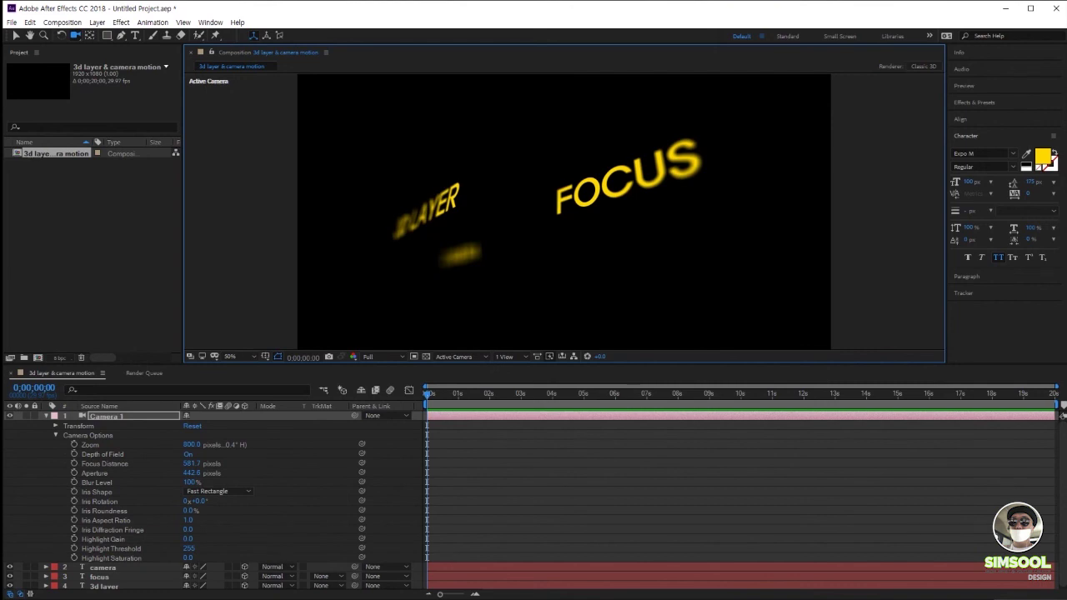
# - Zoom the composition view in to 200% and back out to 25%
pyautogui.click(75, 36)
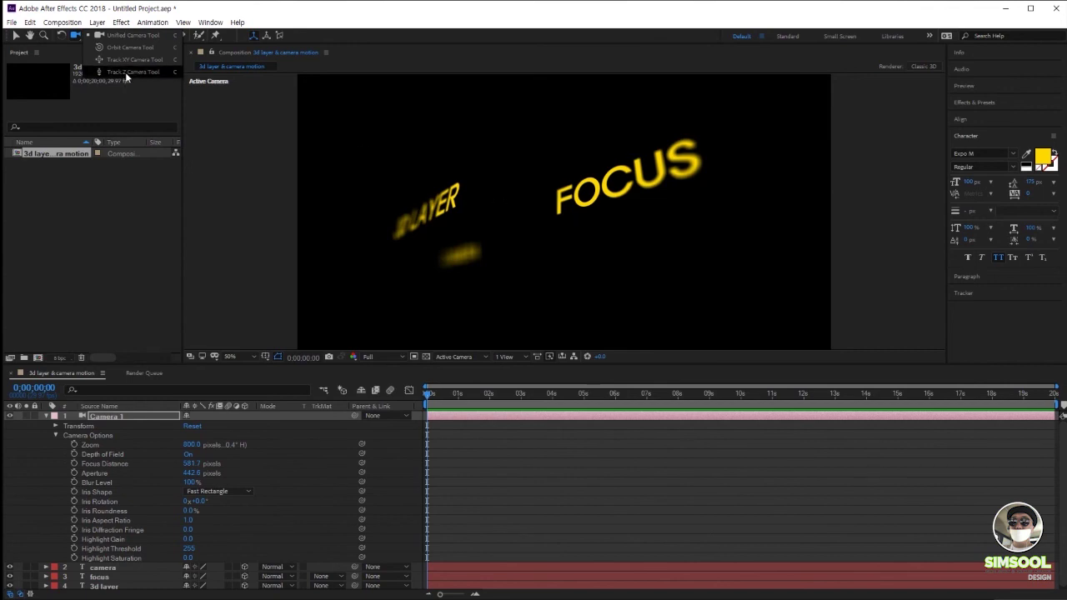
pyautogui.click(584, 224)
pyautogui.scroll(3, 584, 224)
pyautogui.scroll(-5, 584, 225)
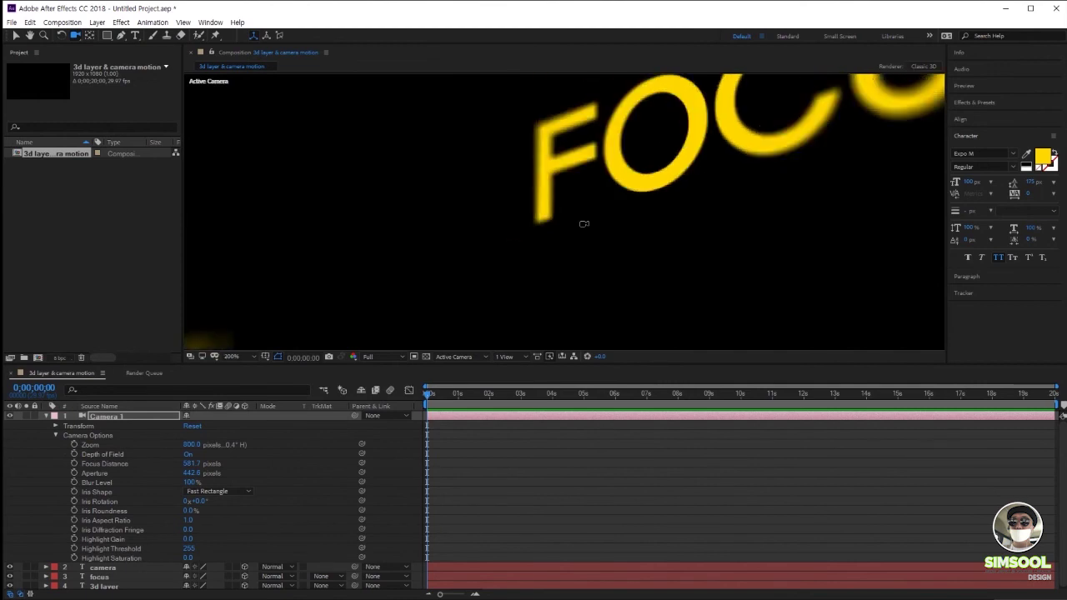
pyautogui.scroll(5, 585, 224)
pyautogui.scroll(-5, 585, 224)
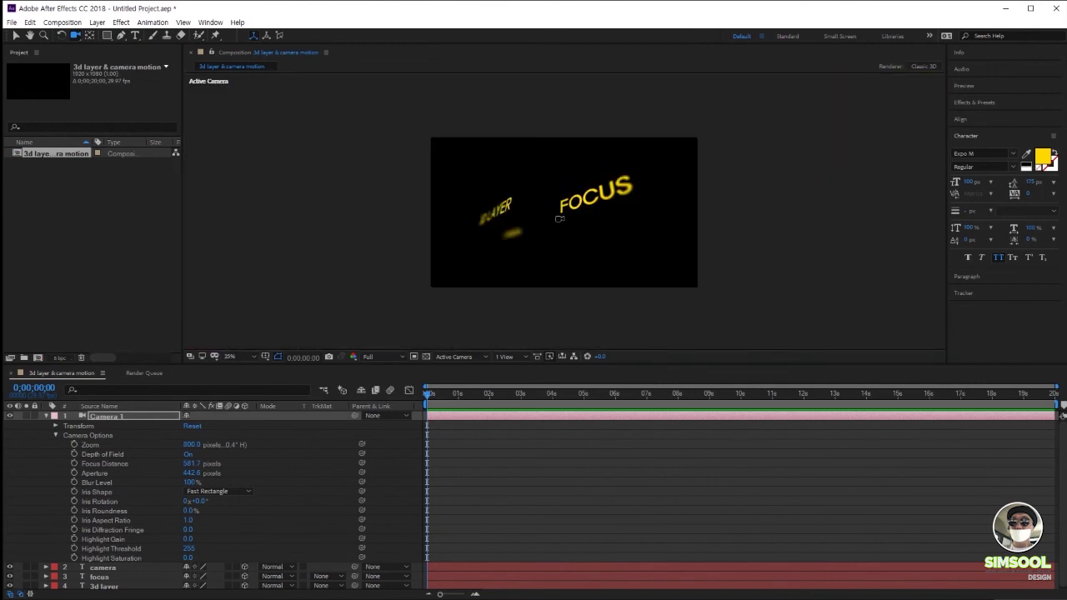
# - Pull Camera 1 back from the text layers with the Track Z Camera Tool so the words appear smaller
pyautogui.click(77, 36)
pyautogui.click(125, 72)
pyautogui.moveTo(567, 226)
pyautogui.mouseDown()
pyautogui.moveTo(584, 213)
pyautogui.moveTo(575, 238)
pyautogui.moveTo(577, 224)
pyautogui.mouseUp()
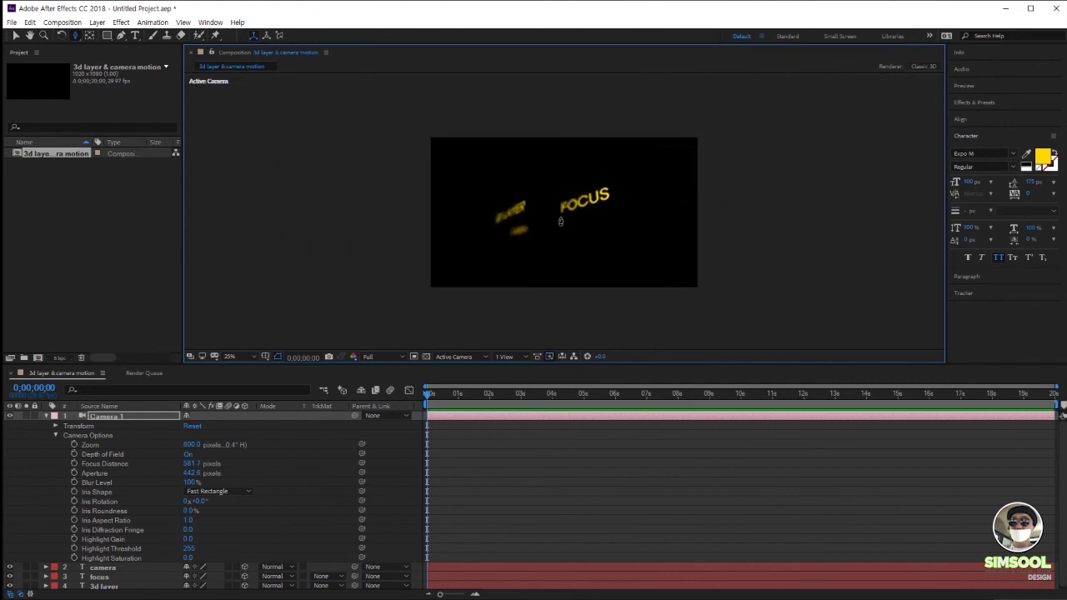
pyautogui.rightClick(561, 222)
pyautogui.moveTo(553, 218)
pyautogui.mouseDown()
pyautogui.moveTo(553, 197)
pyautogui.moveTo(556, 232)
pyautogui.mouseUp()
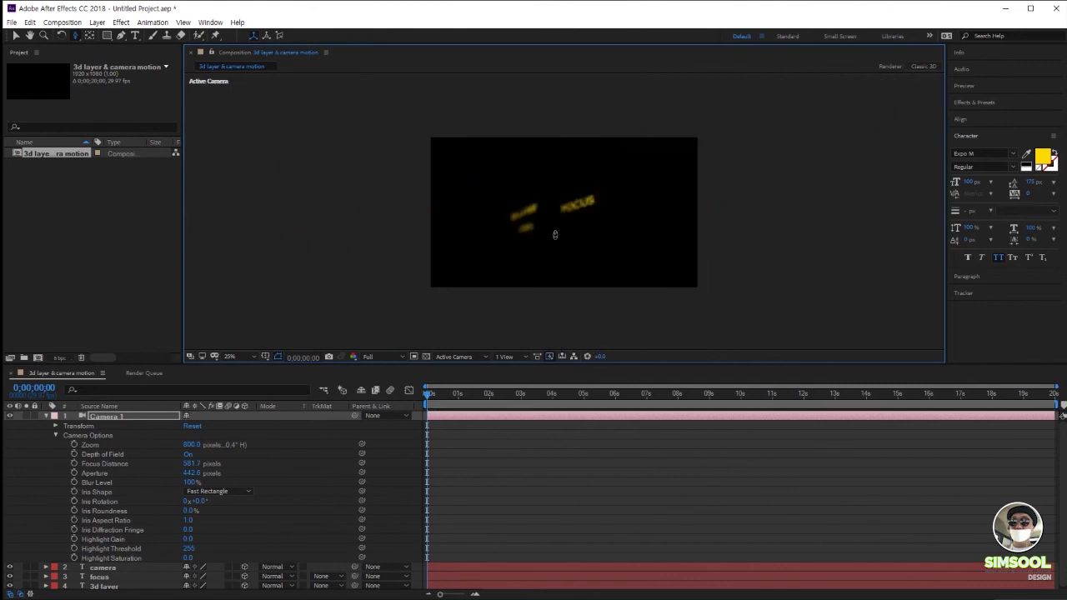
# - Switch from the Track Z Camera Tool back to the Unified Camera Tool
pyautogui.click(74, 37)
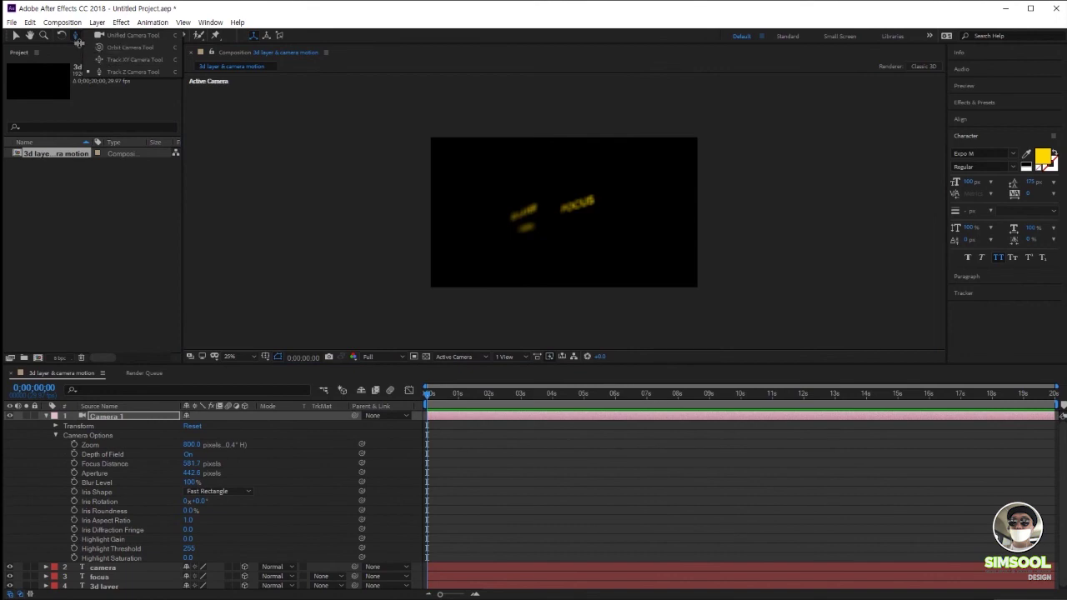
pyautogui.click(77, 39)
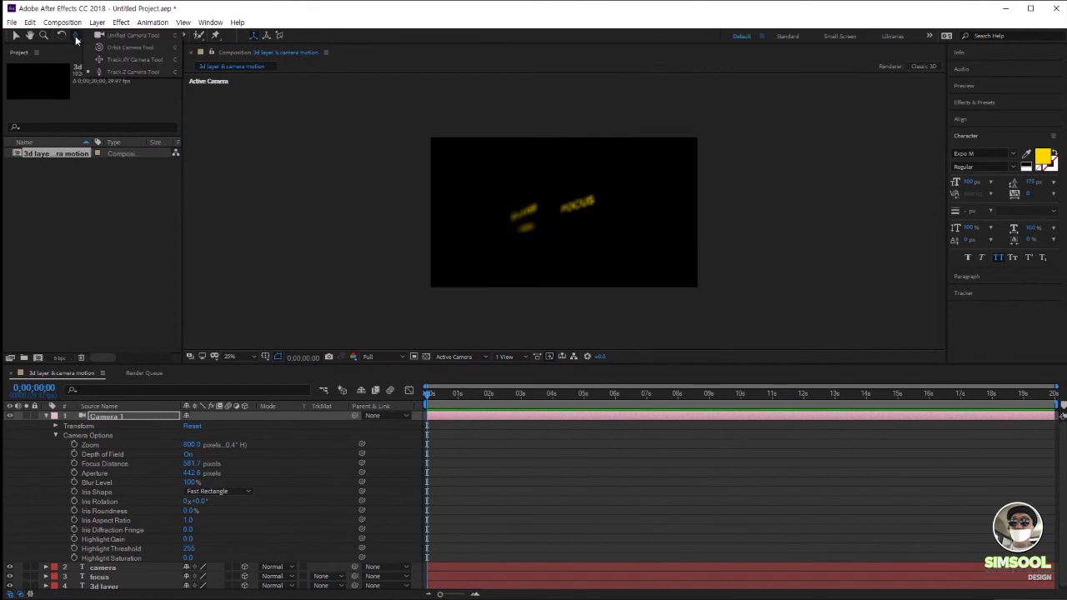
pyautogui.click(127, 38)
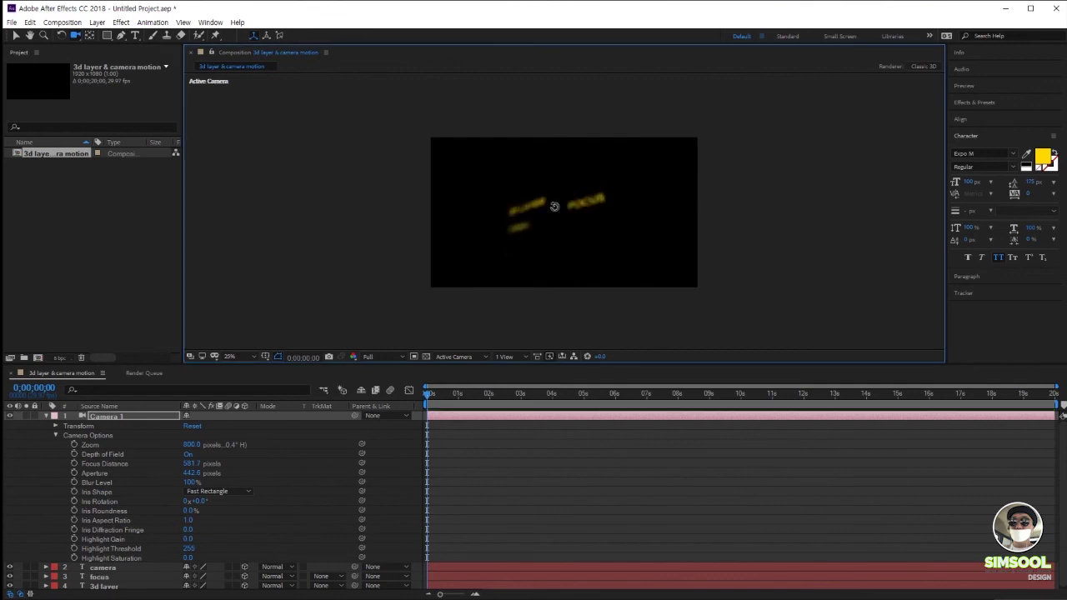